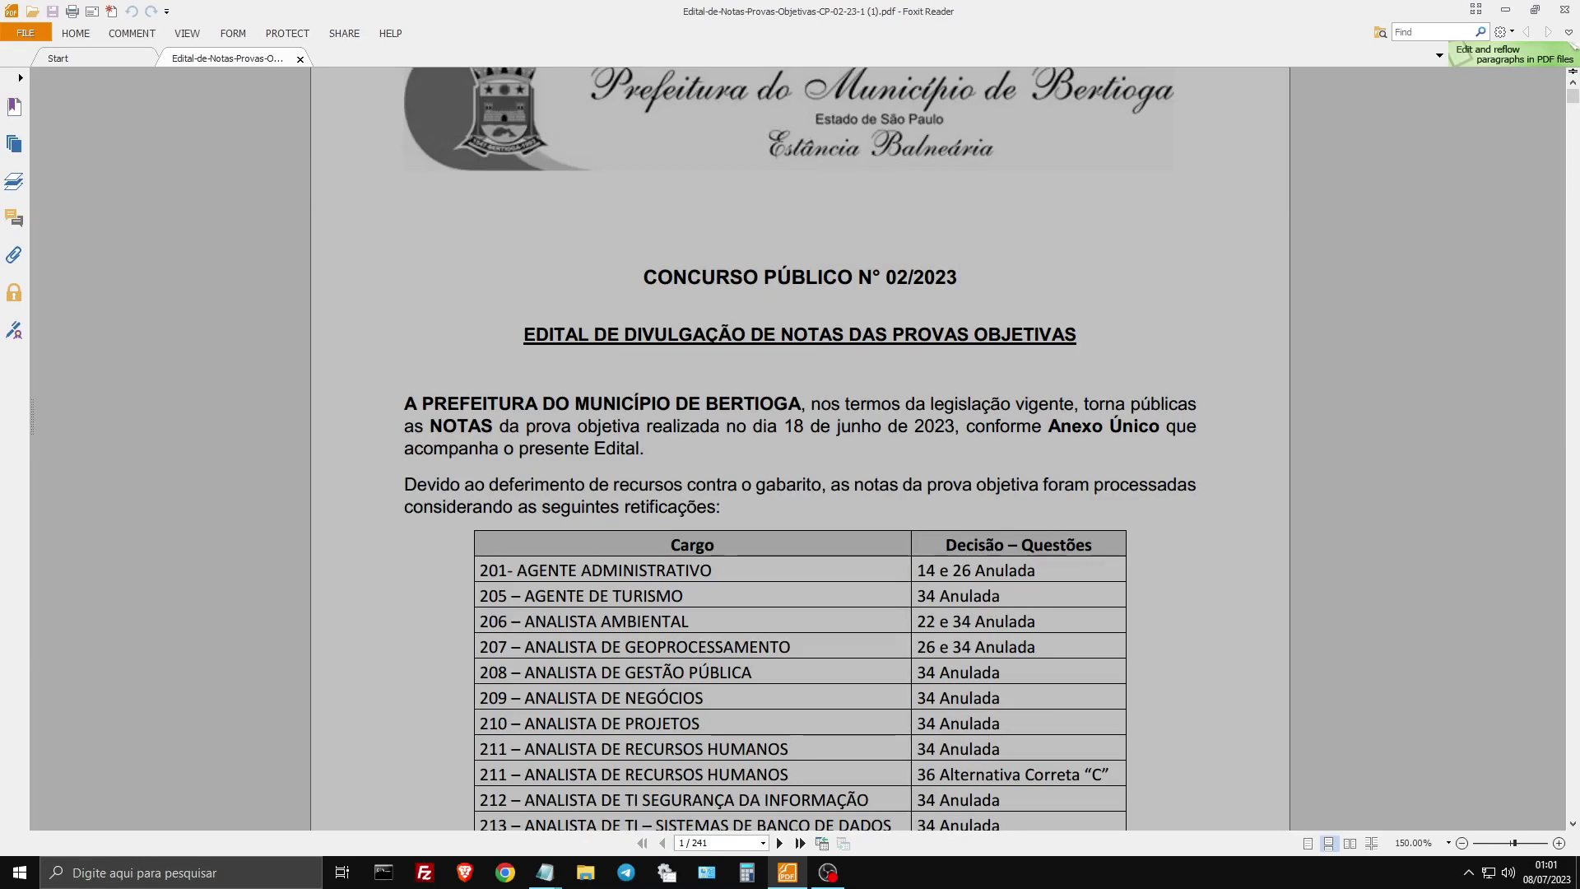
# - Scroll the exam results PDF down to page 3, where the Anexo Único candidate table appears
pyautogui.scroll(-2, 799, 448)
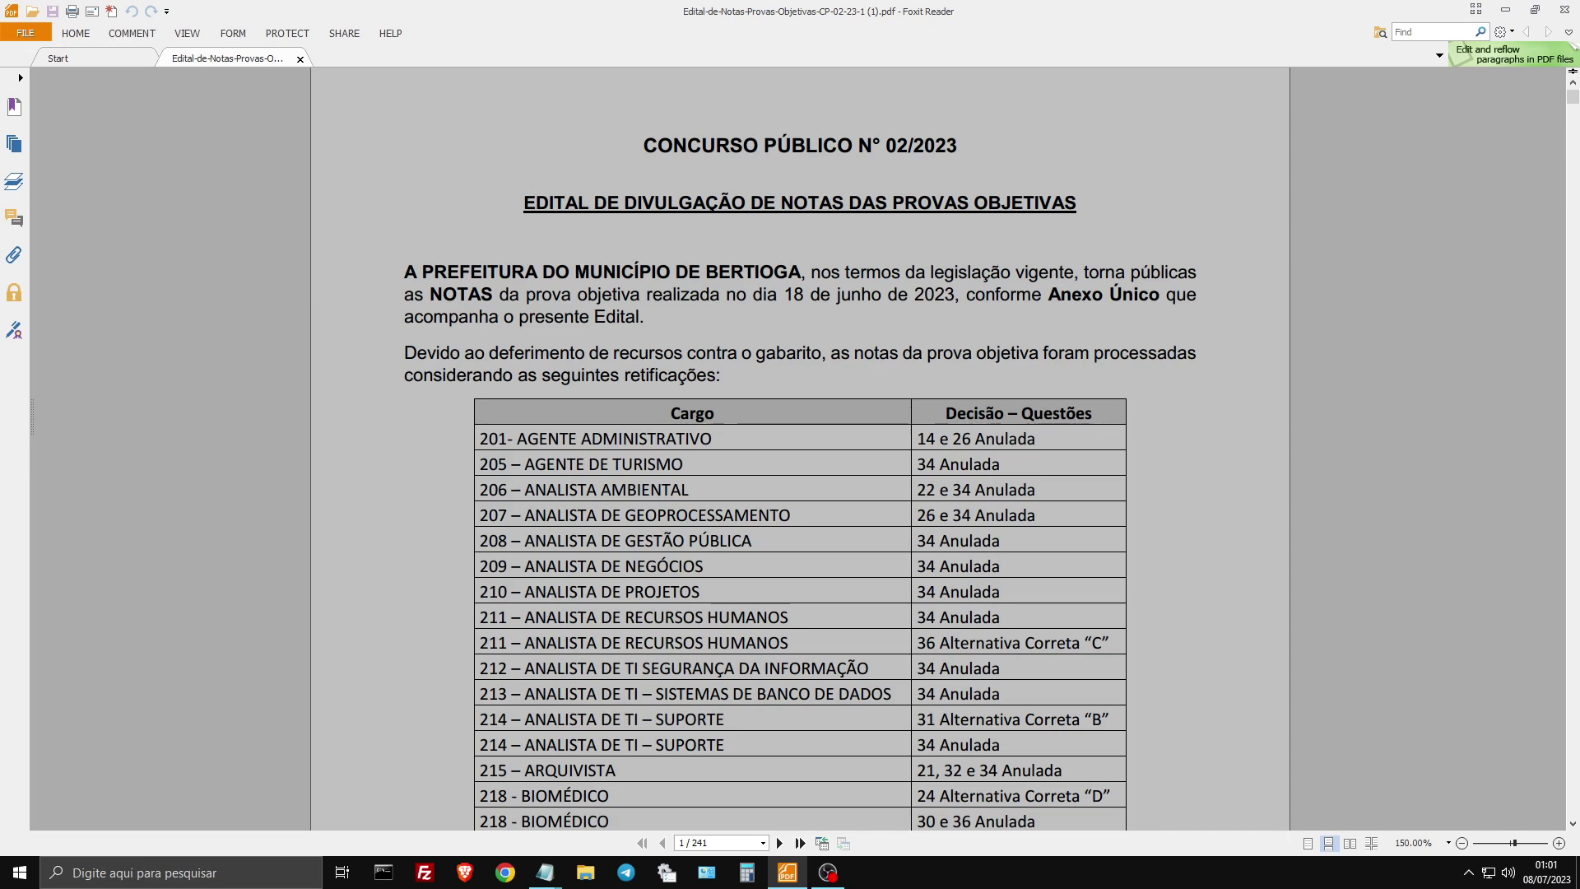
pyautogui.scroll(-3, 799, 449)
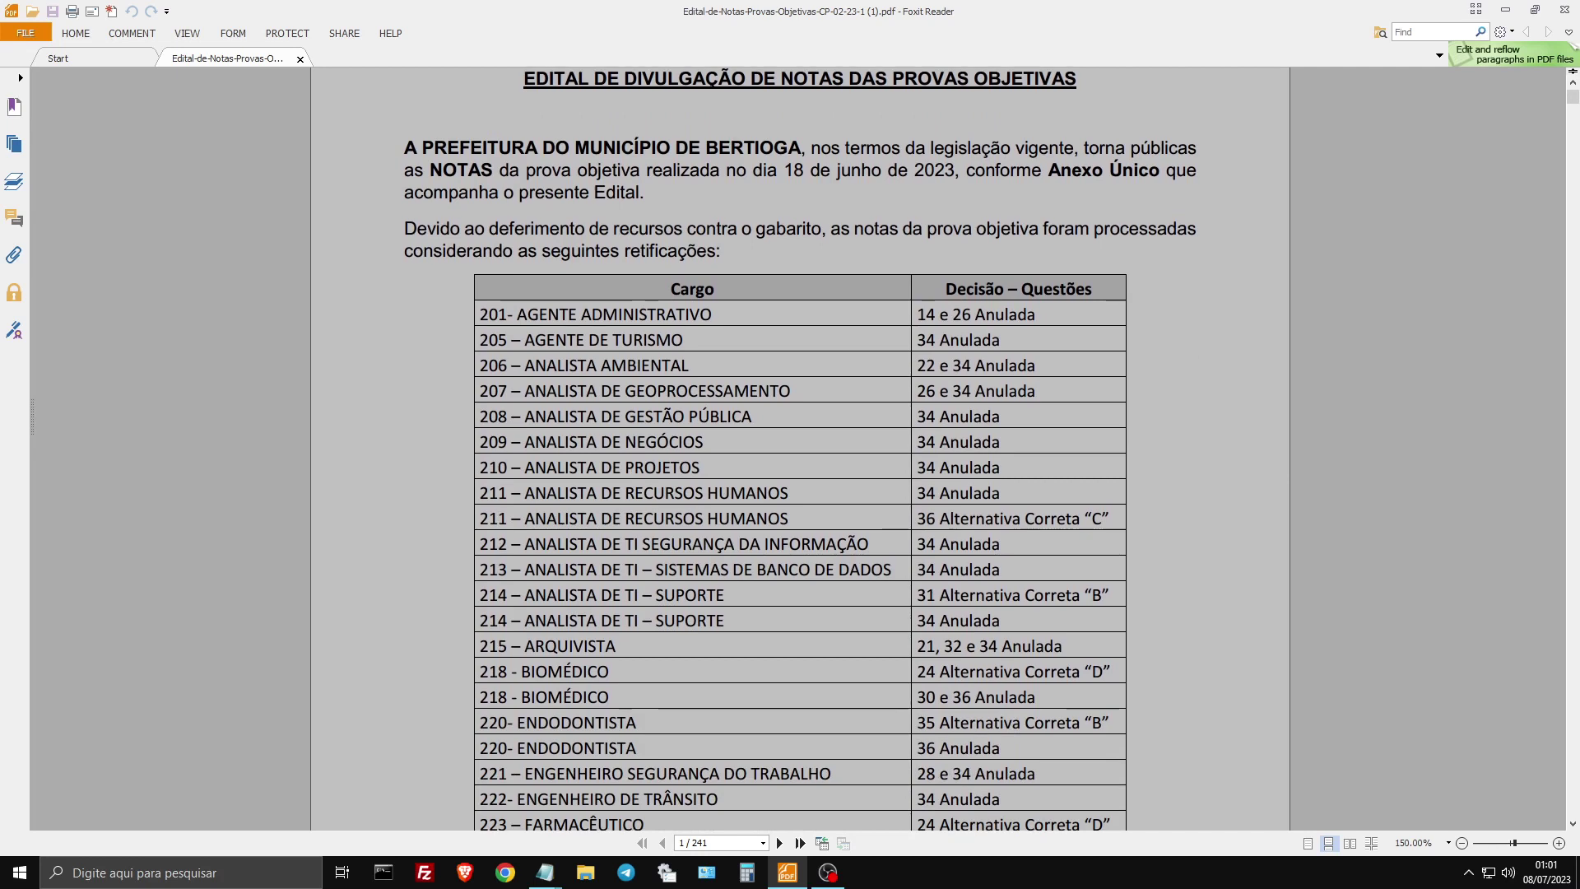
pyautogui.scroll(2, 799, 448)
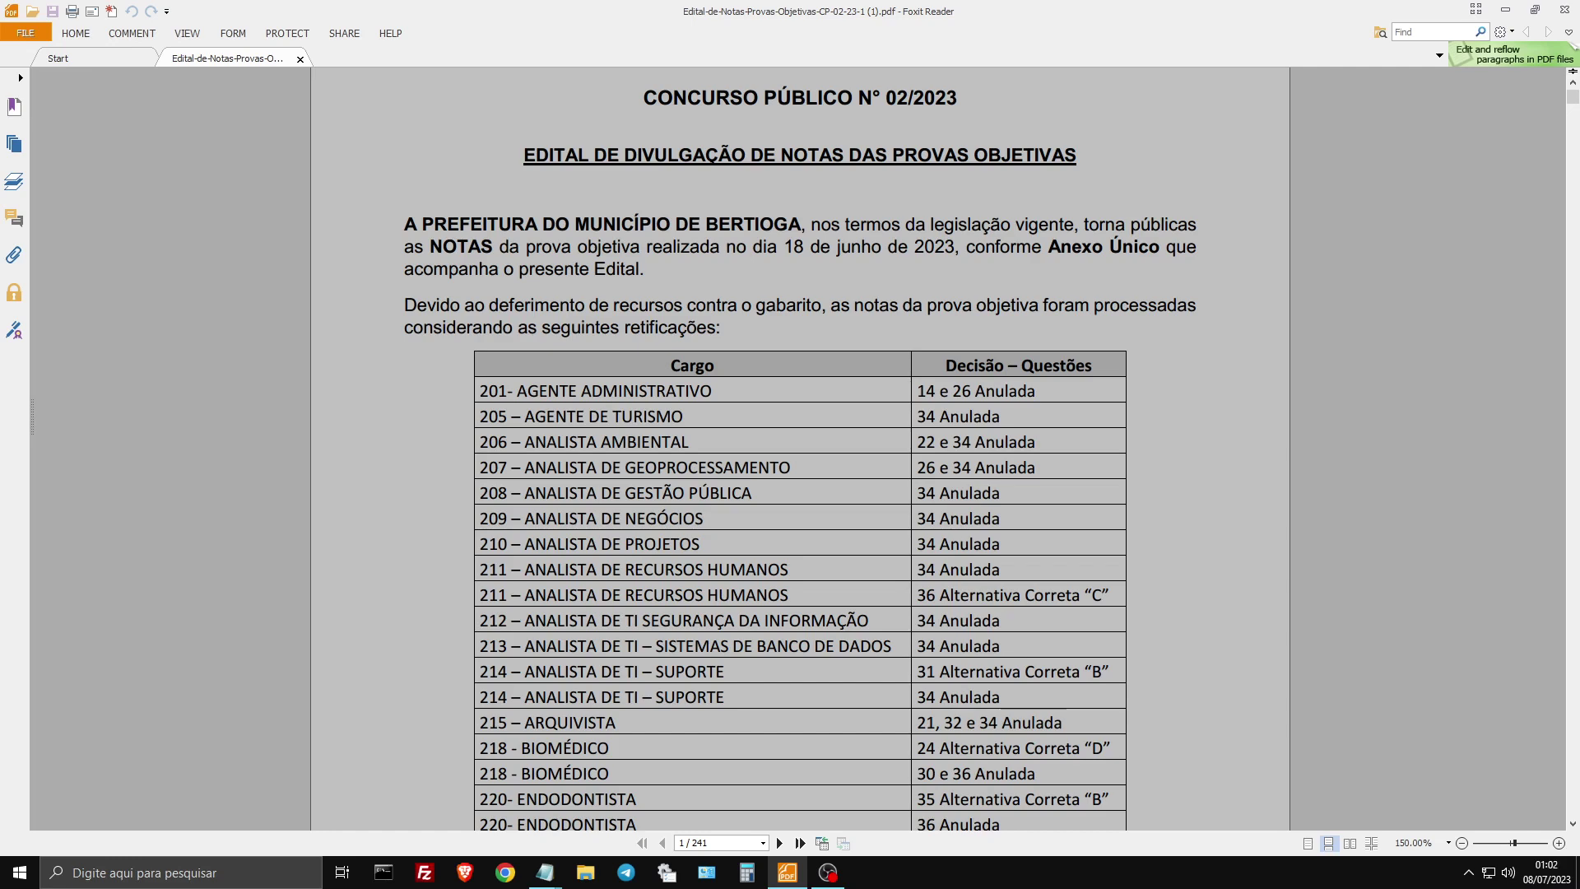
pyautogui.scroll(-15, 799, 448)
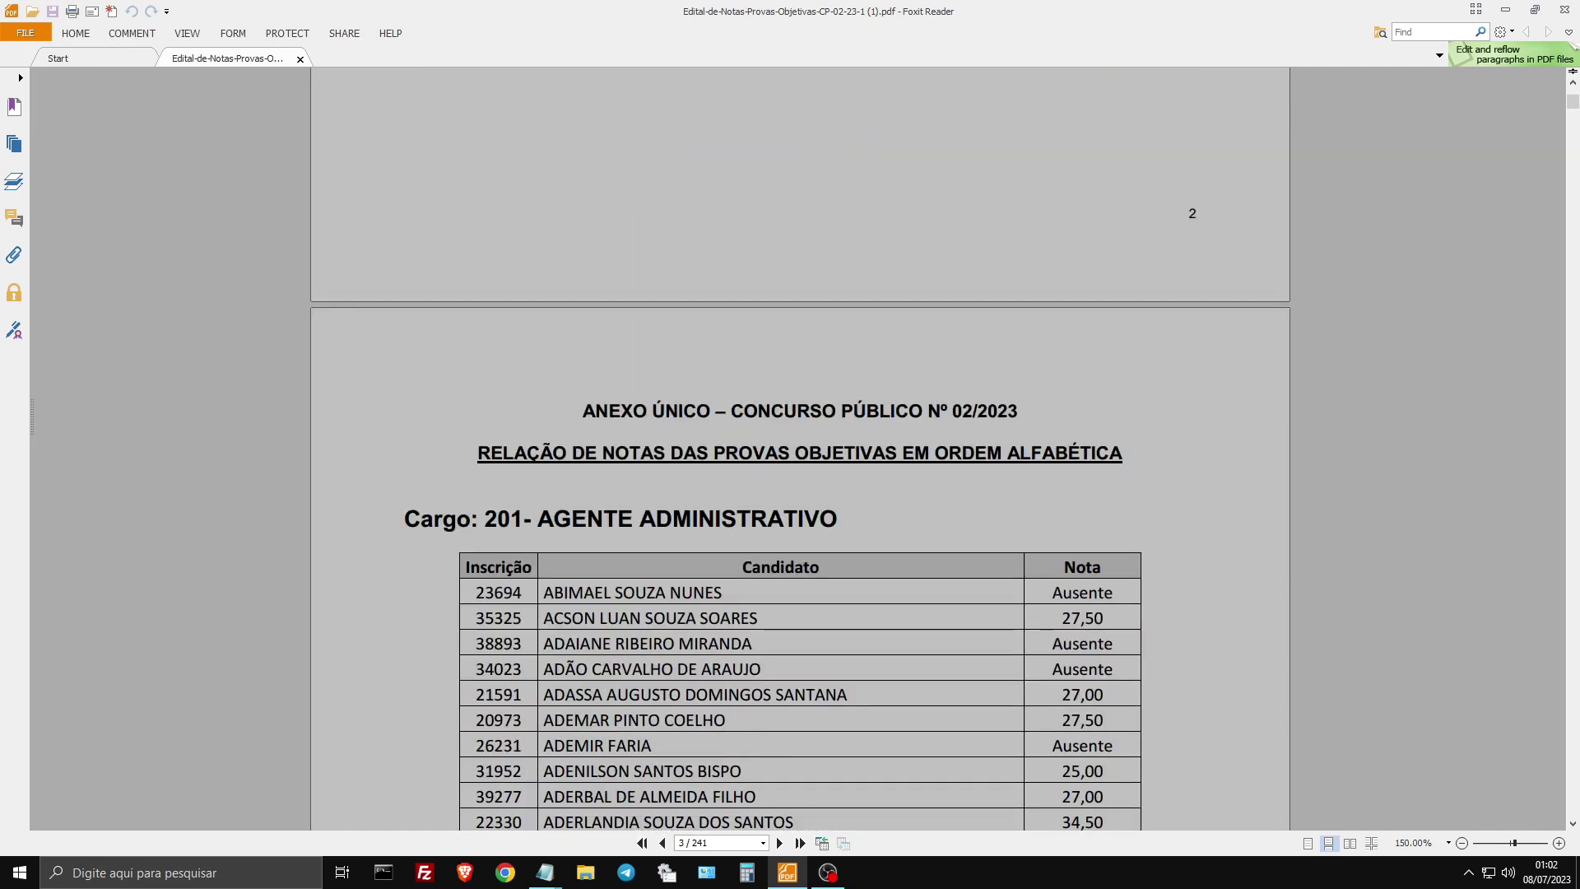
pyautogui.scroll(-3, 799, 448)
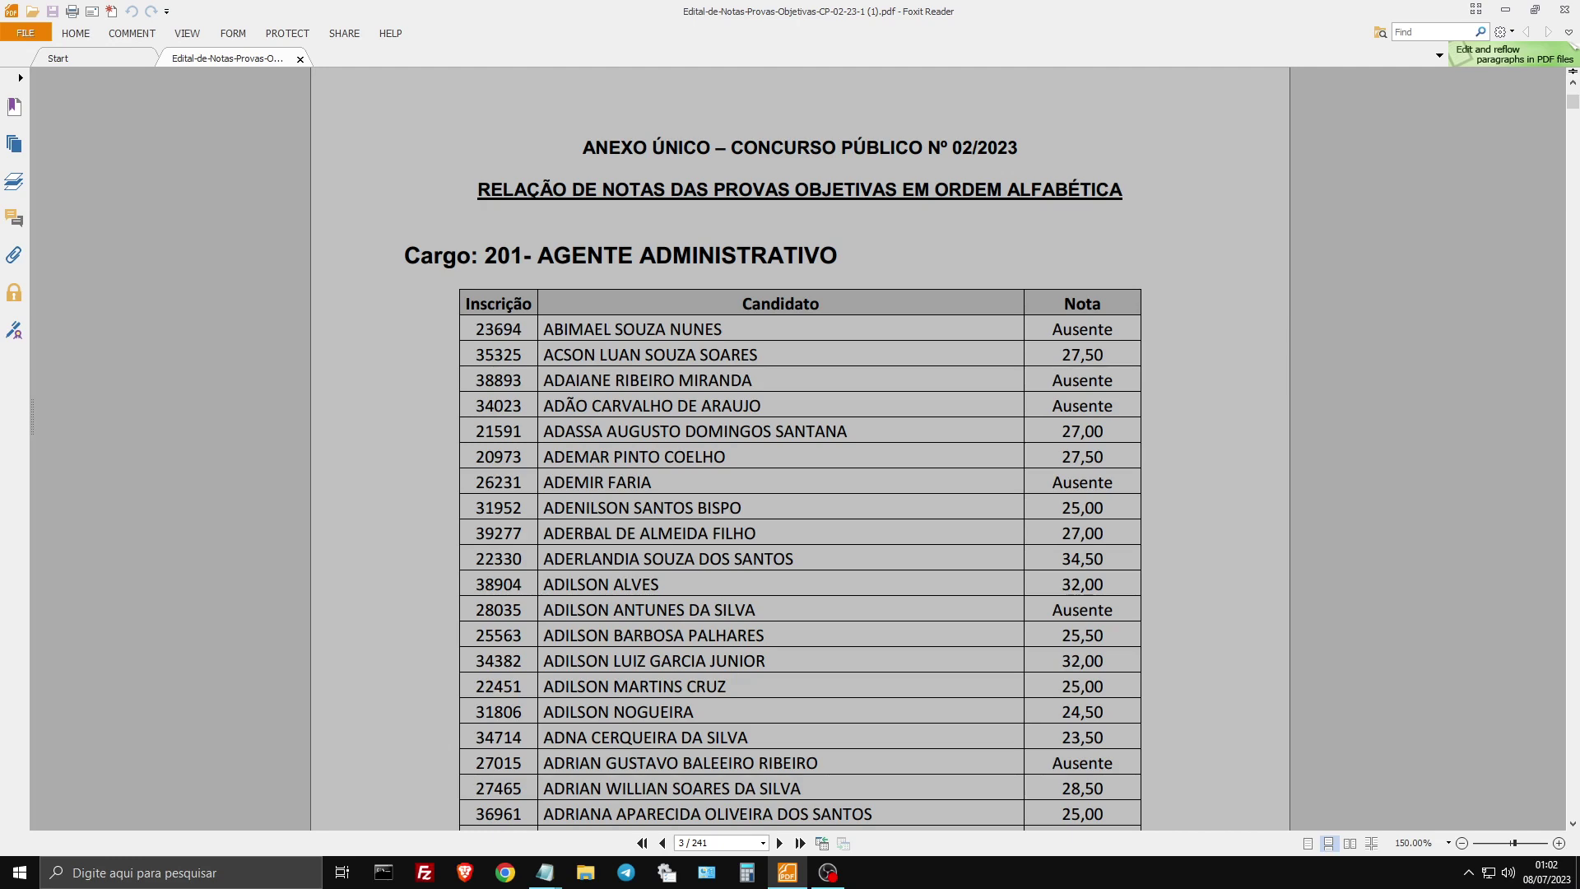
pyautogui.press('super')
pyautogui.write('foxit')
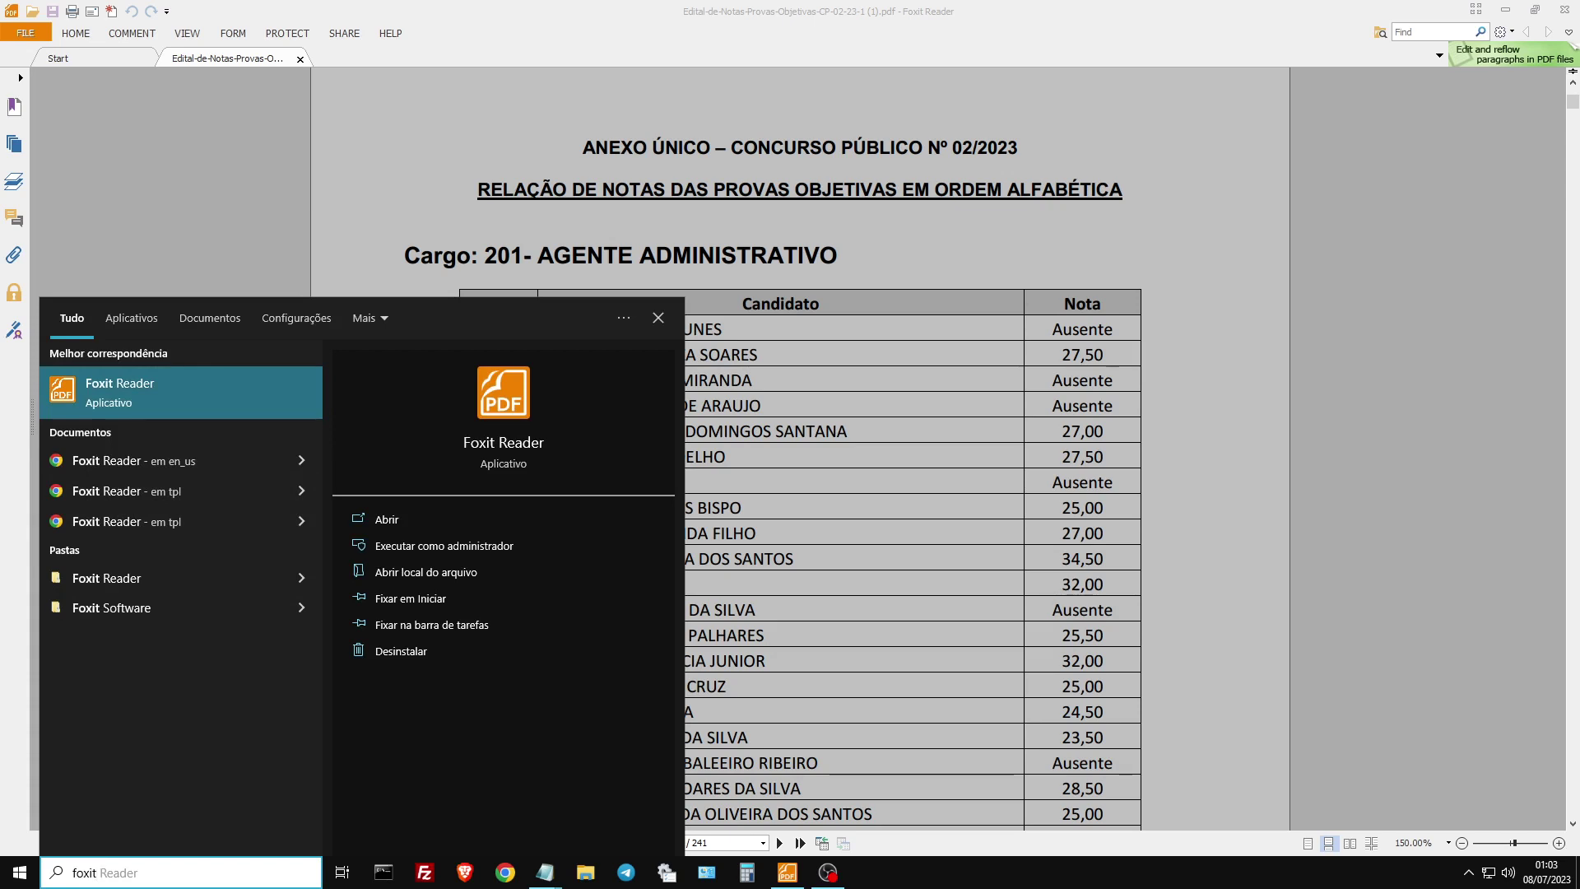
pyautogui.press('Return')
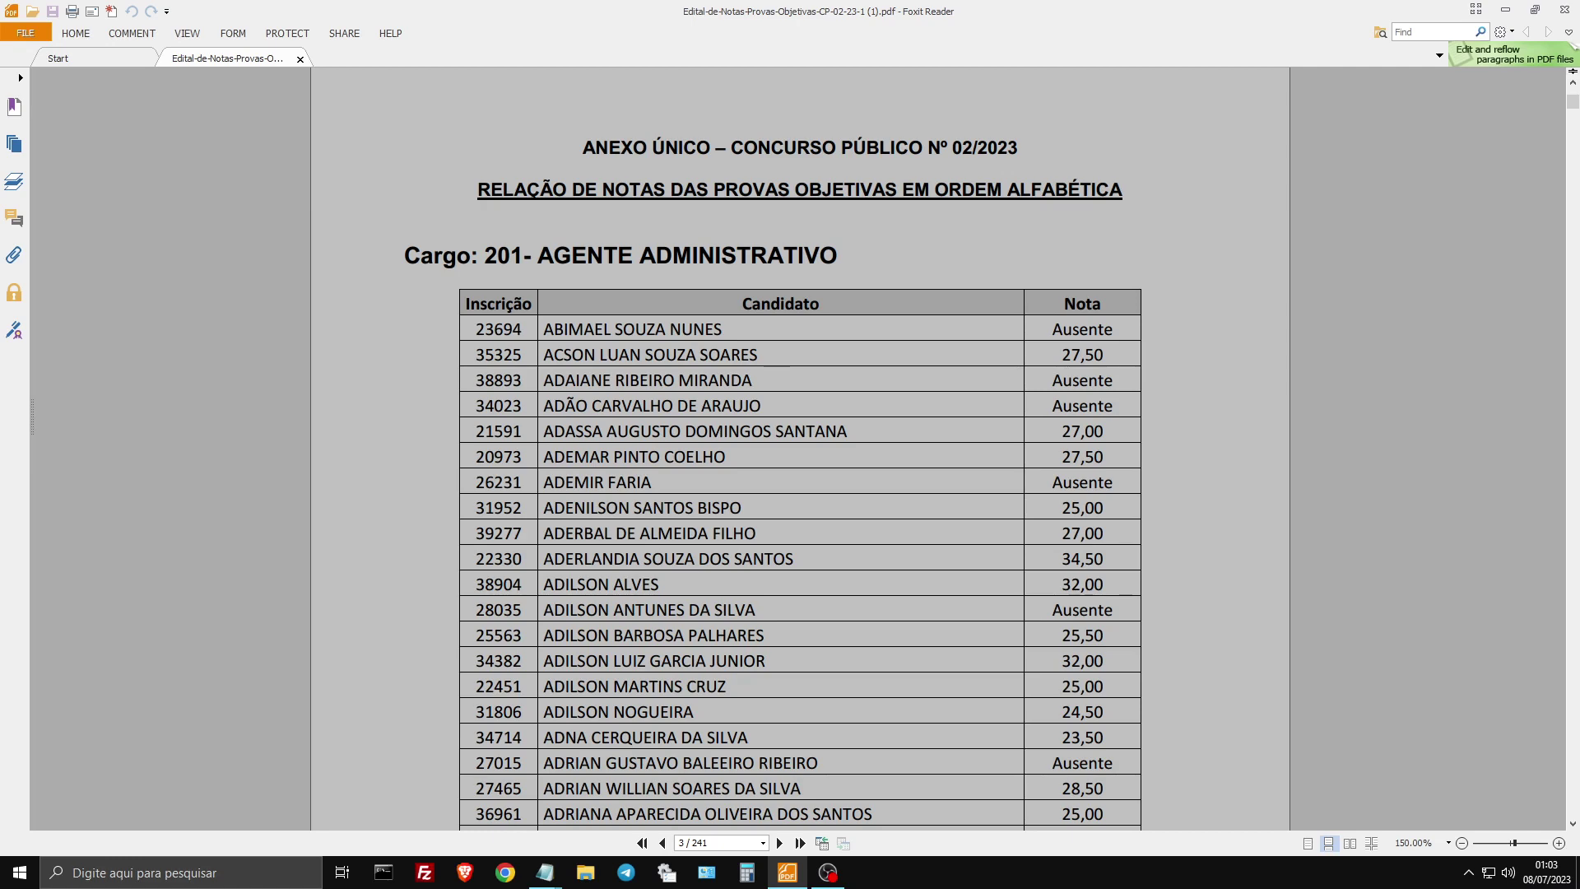
pyautogui.moveTo(475, 329)
pyautogui.mouseDown()
pyautogui.moveTo(1112, 431)
pyautogui.moveTo(1113, 483)
pyautogui.mouseUp()
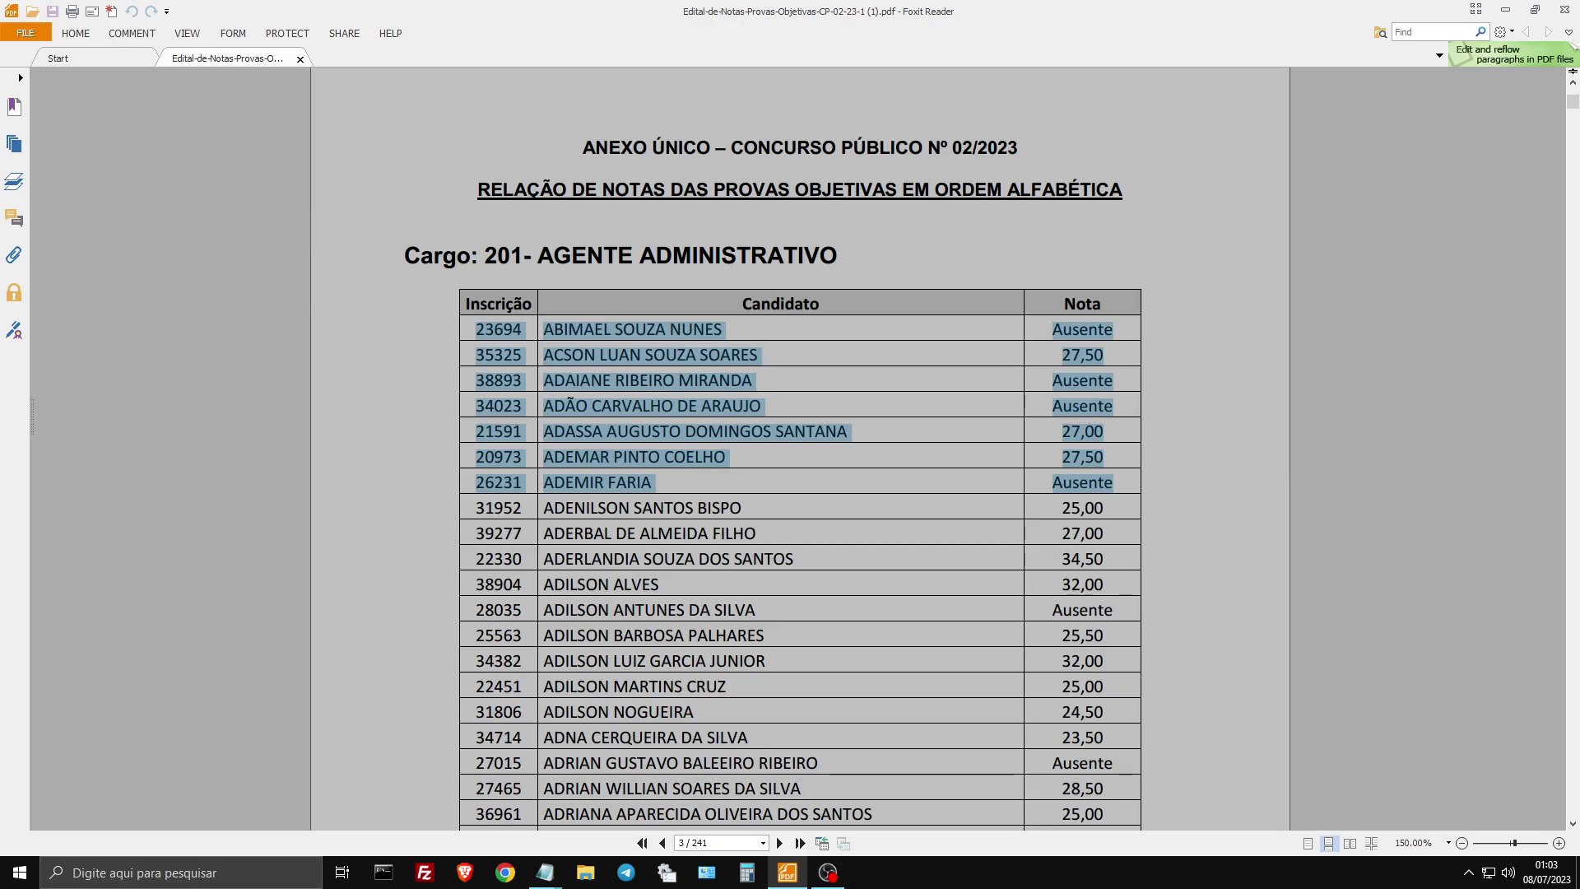
pyautogui.scroll(-5, 799, 448)
pyautogui.scroll(-5, 799, 448)
pyautogui.scroll(-5, 799, 448)
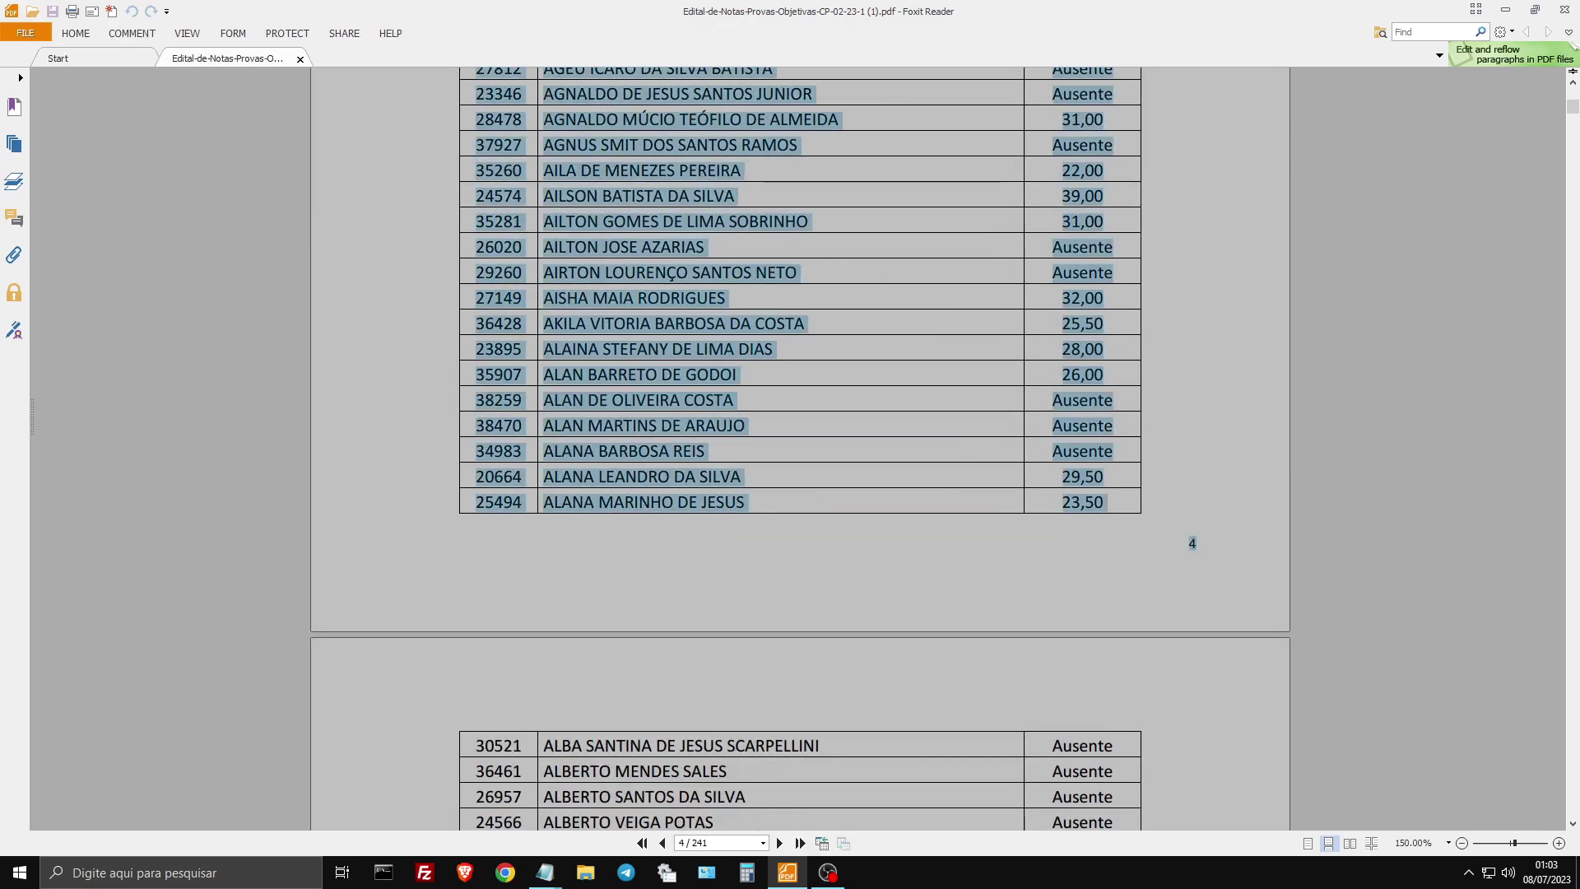
pyautogui.scroll(-15, 799, 448)
pyautogui.scroll(-15, 799, 449)
pyautogui.scroll(-10, 799, 448)
pyautogui.scroll(-15, 800, 448)
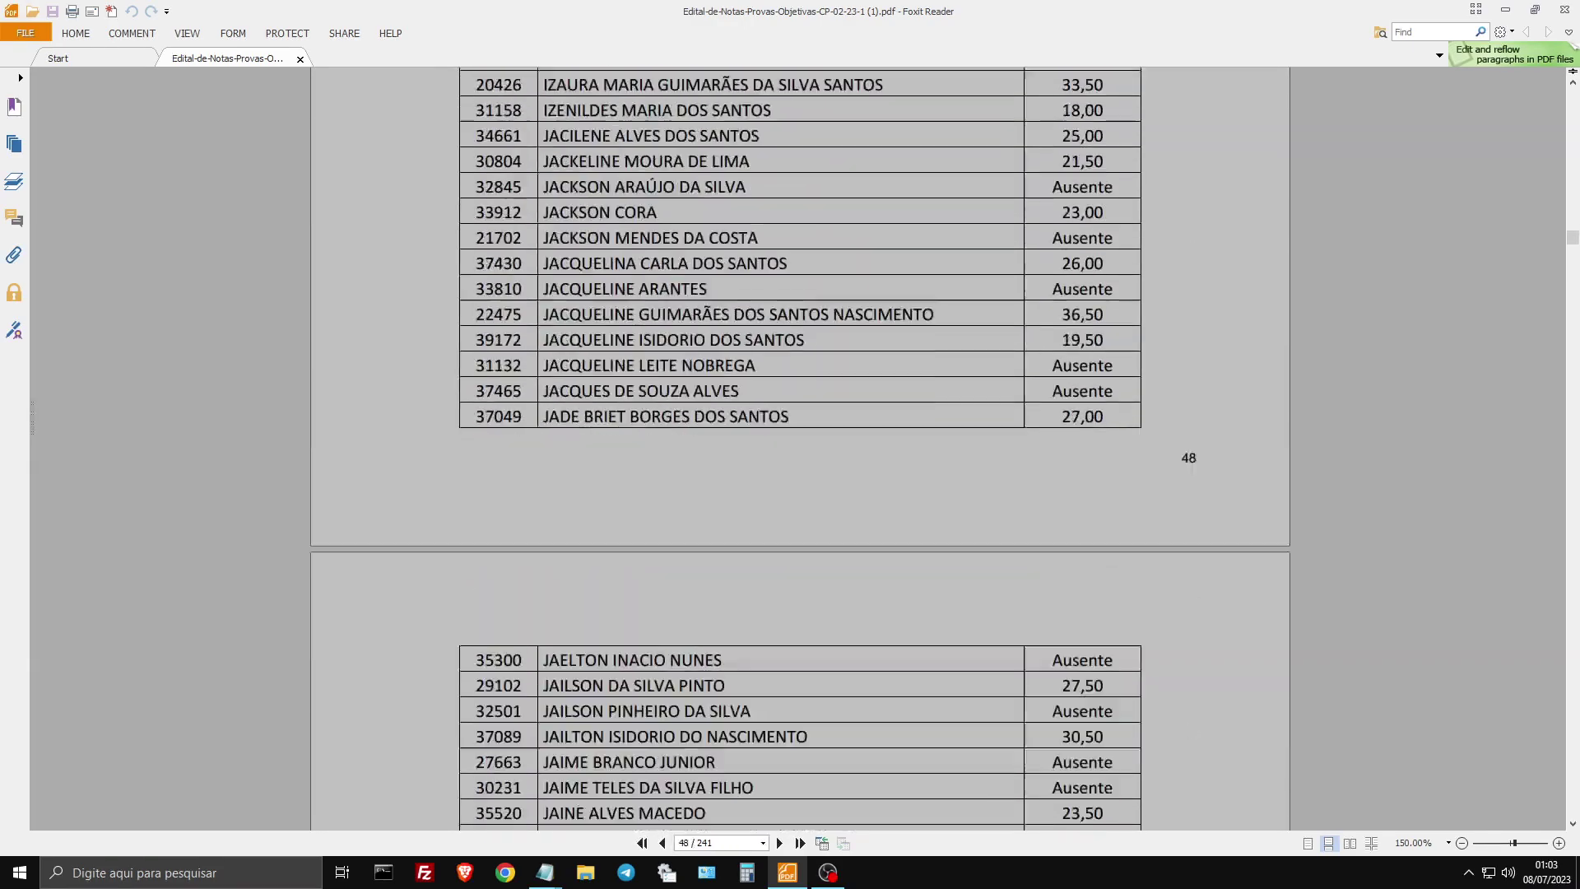
pyautogui.scroll(-15, 799, 449)
pyautogui.scroll(-20, 799, 448)
pyautogui.scroll(-5, 799, 449)
pyautogui.scroll(-3, 799, 449)
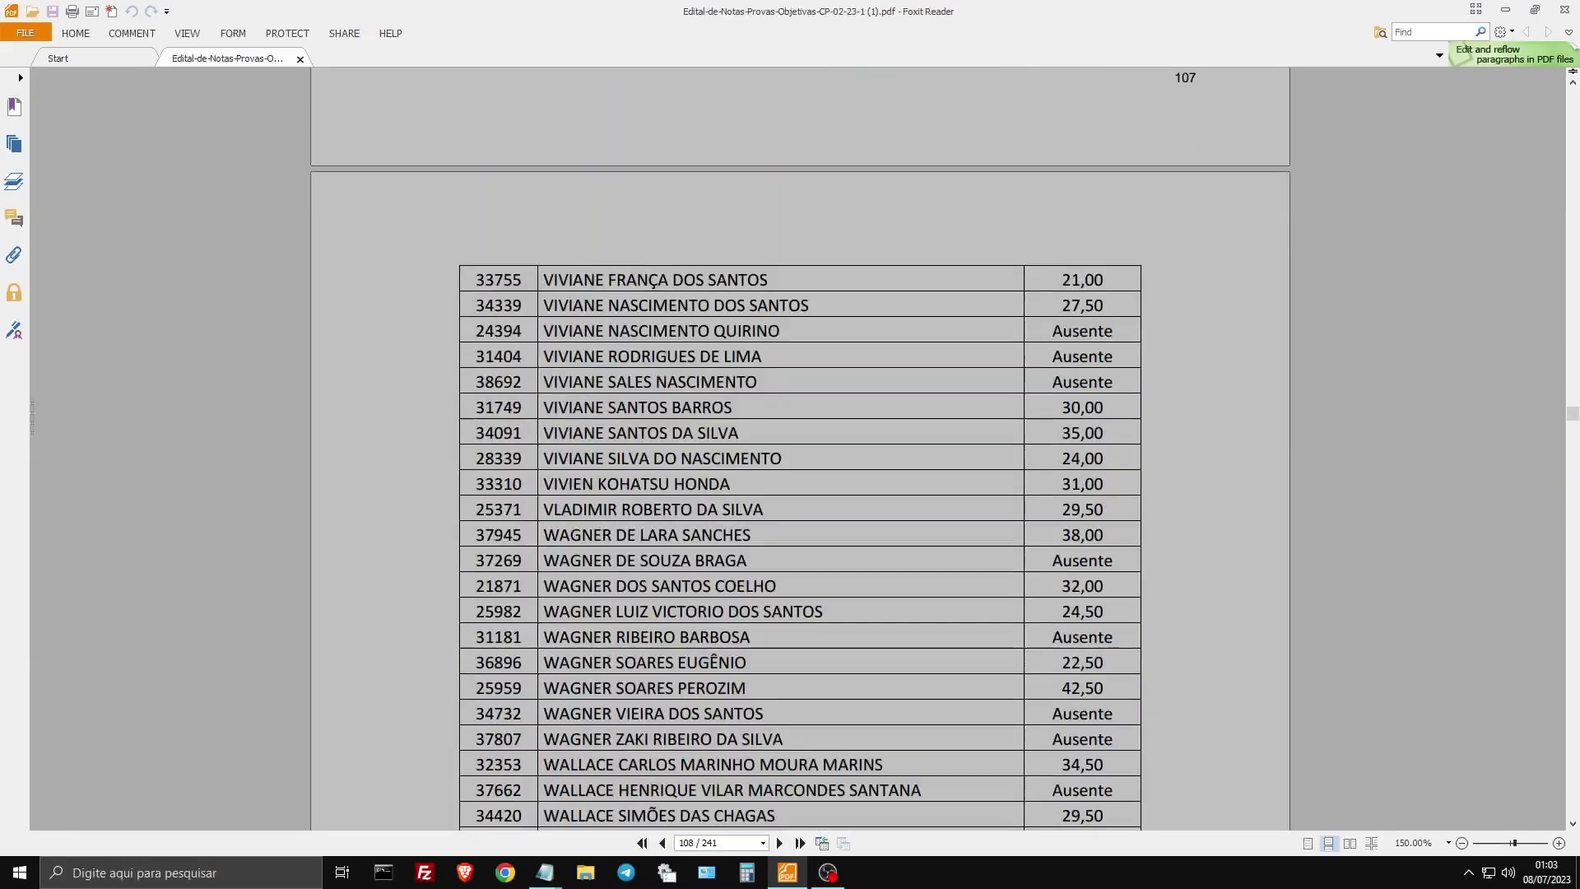
pyautogui.scroll(-3, 799, 449)
pyautogui.scroll(-10, 799, 449)
pyautogui.scroll(-5, 799, 449)
pyautogui.moveTo(800, 448)
pyautogui.mouseDown()
pyautogui.moveTo(754, 213)
pyautogui.moveTo(779, 623)
pyautogui.mouseUp()
pyautogui.scroll(-3, 799, 448)
pyautogui.scroll(-3, 799, 448)
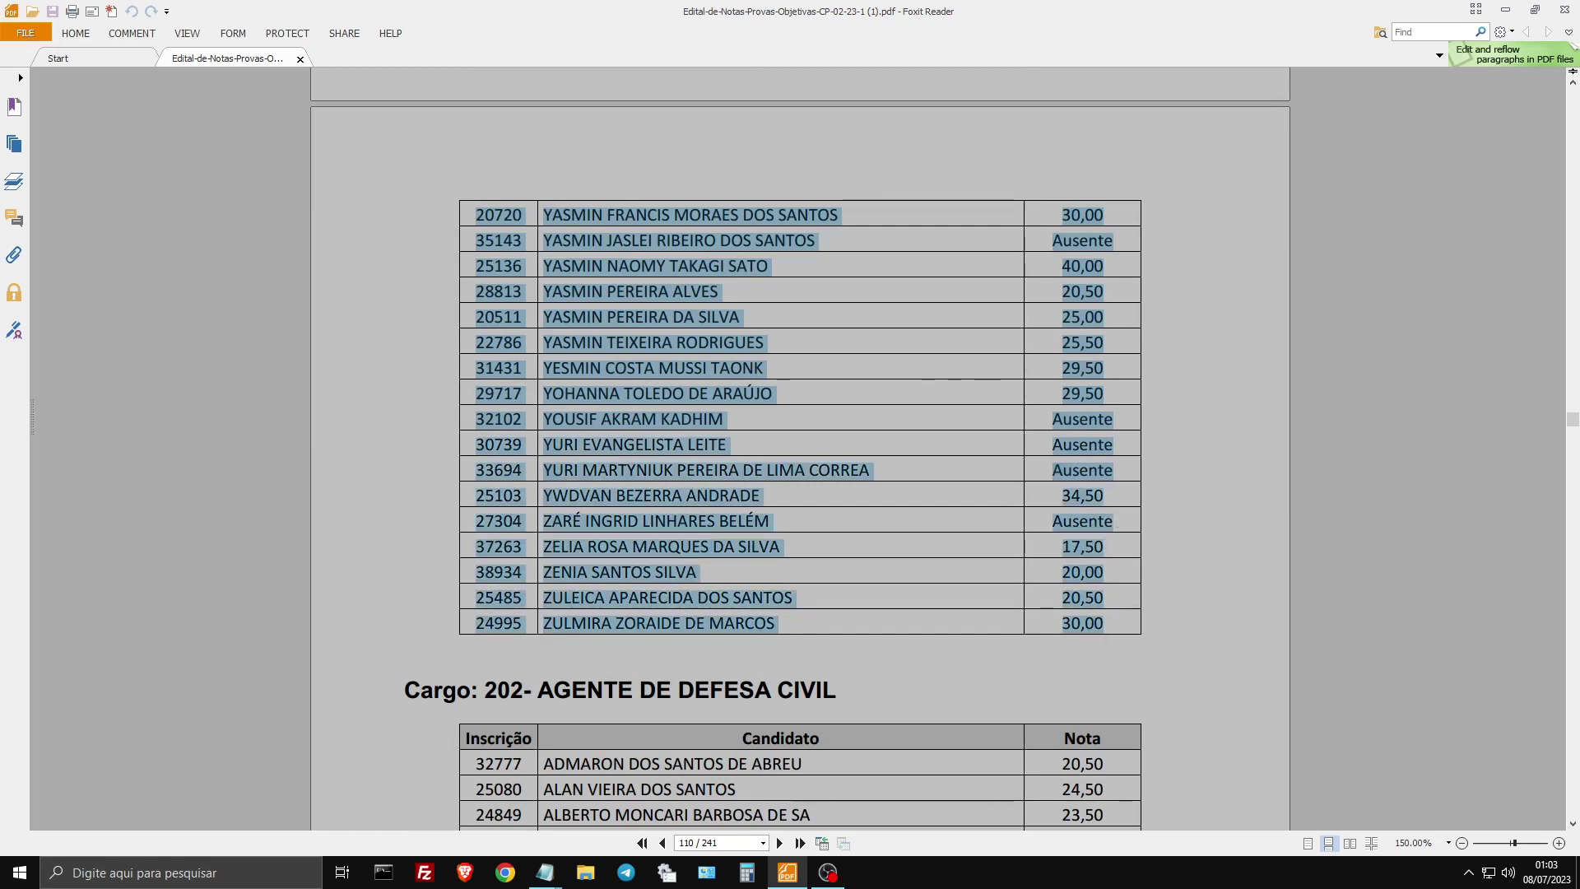
# - Paste the copied candidate list into a new maximized Notepad document
pyautogui.press('super+d')
pyautogui.click(545, 871)
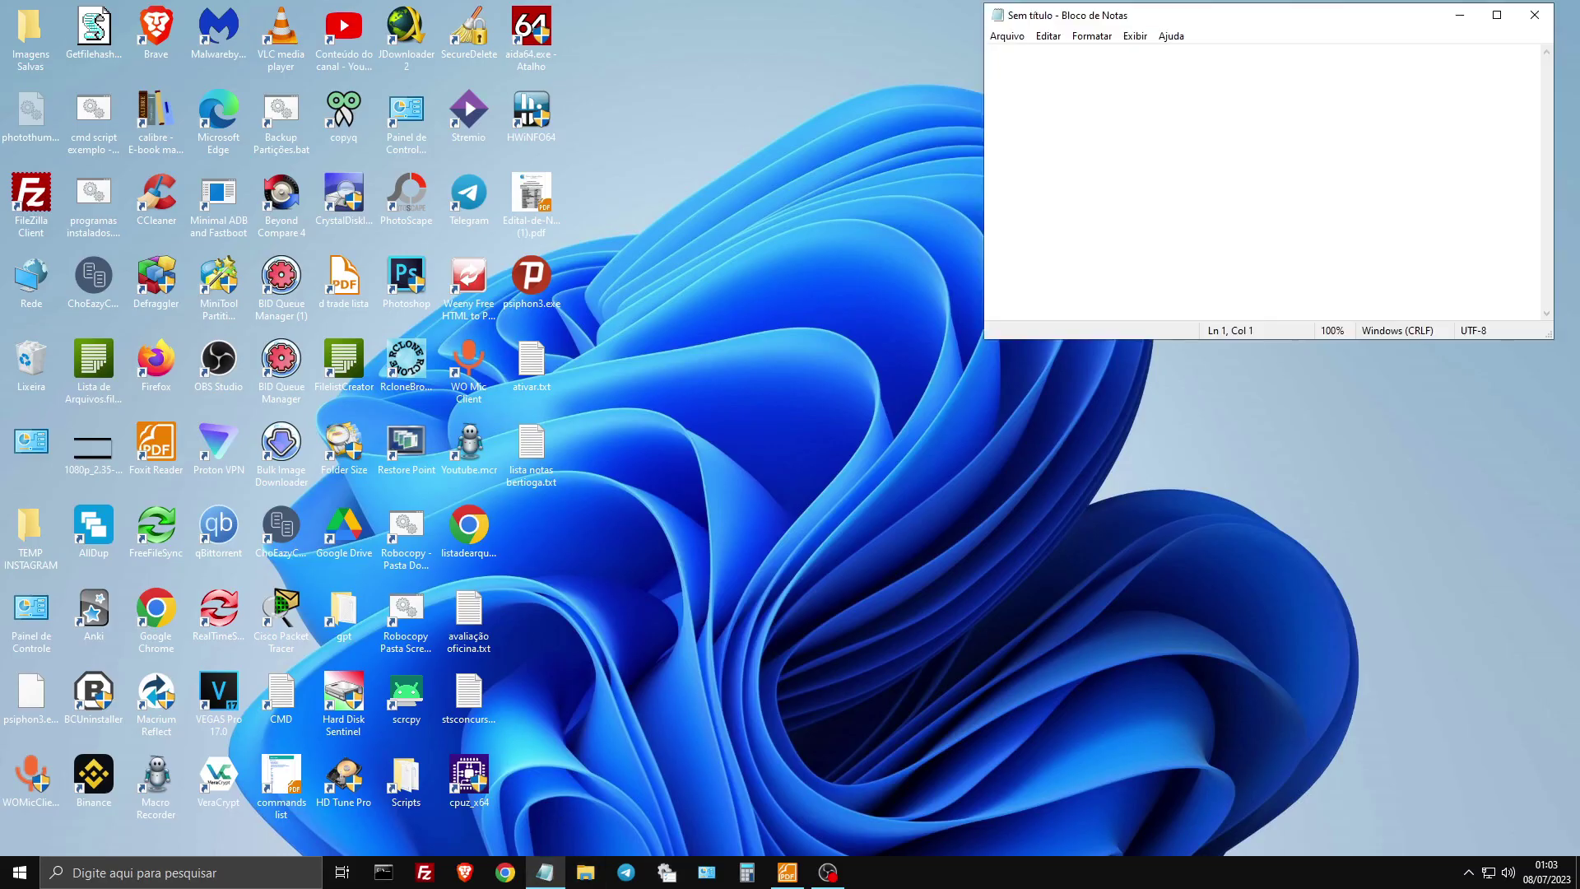
pyautogui.hotkey('ctrl', 'v')
pyautogui.press('super+Up')
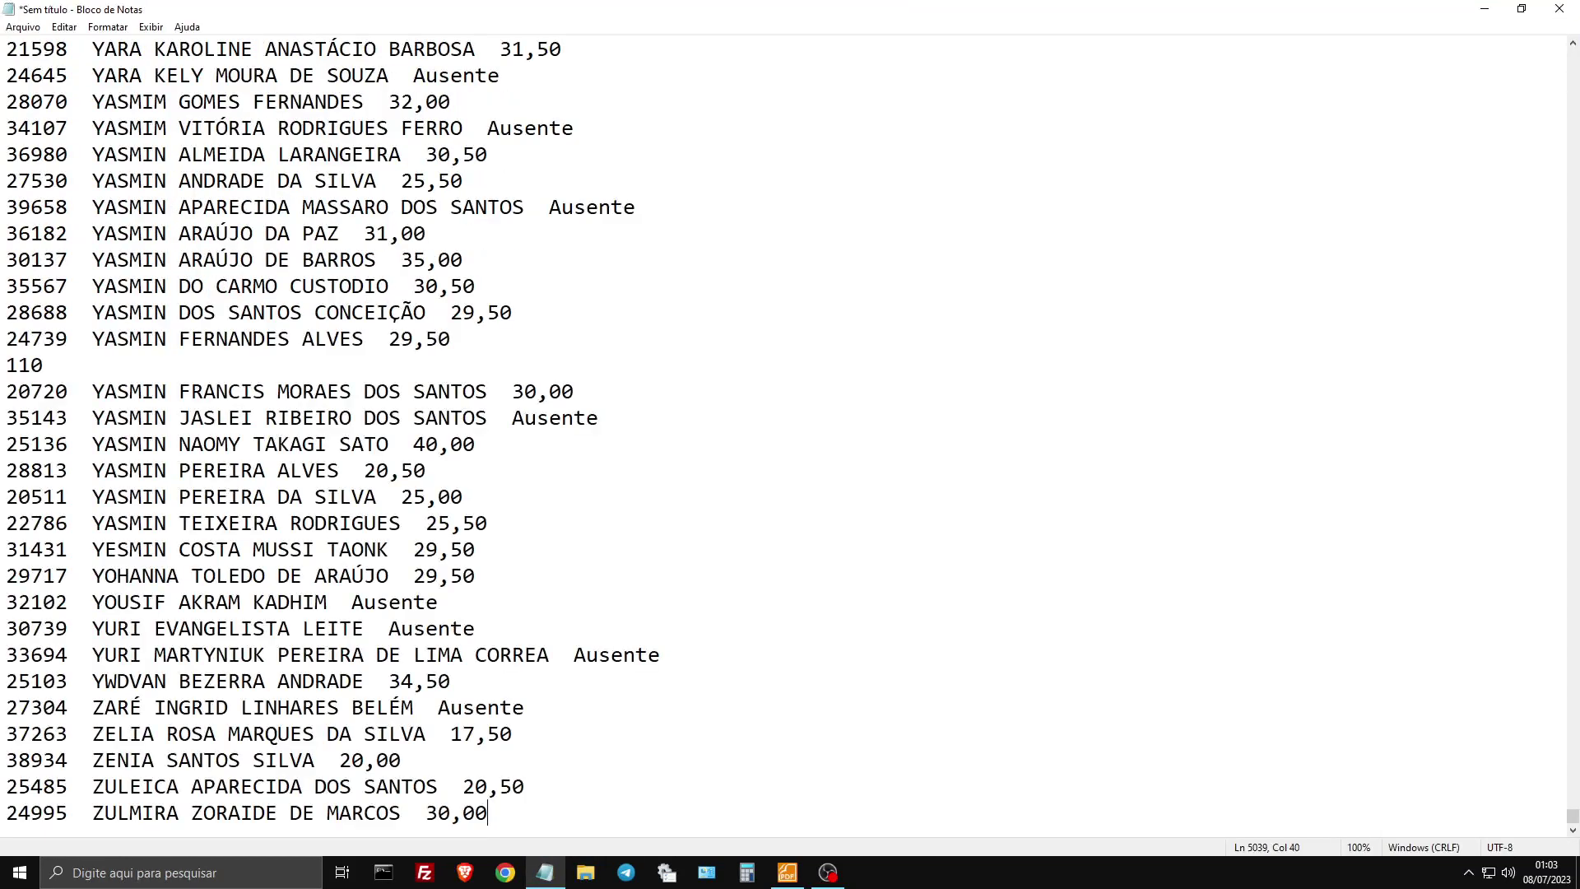
# - Inspect the spacing between ID, name and score on the 21598 line
pyautogui.moveTo(93, 49); pyautogui.dragTo(68, 48)
pyautogui.moveTo(93, 49); pyautogui.dragTo(68, 48)
pyautogui.press('Right')
pyautogui.moveTo(141, 49)
pyautogui.mouseDown()
pyautogui.moveTo(168, 48)
pyautogui.moveTo(91, 49)
pyautogui.mouseUp()
pyautogui.moveTo(463, 48); pyautogui.dragTo(488, 49)
pyautogui.click(488, 49)
pyautogui.moveTo(91, 49); pyautogui.dragTo(67, 49)
pyautogui.click(67, 48)
pyautogui.moveTo(265, 49); pyautogui.dragTo(290, 49)
pyautogui.click(215, 49)
pyautogui.moveTo(92, 48); pyautogui.dragTo(462, 48)
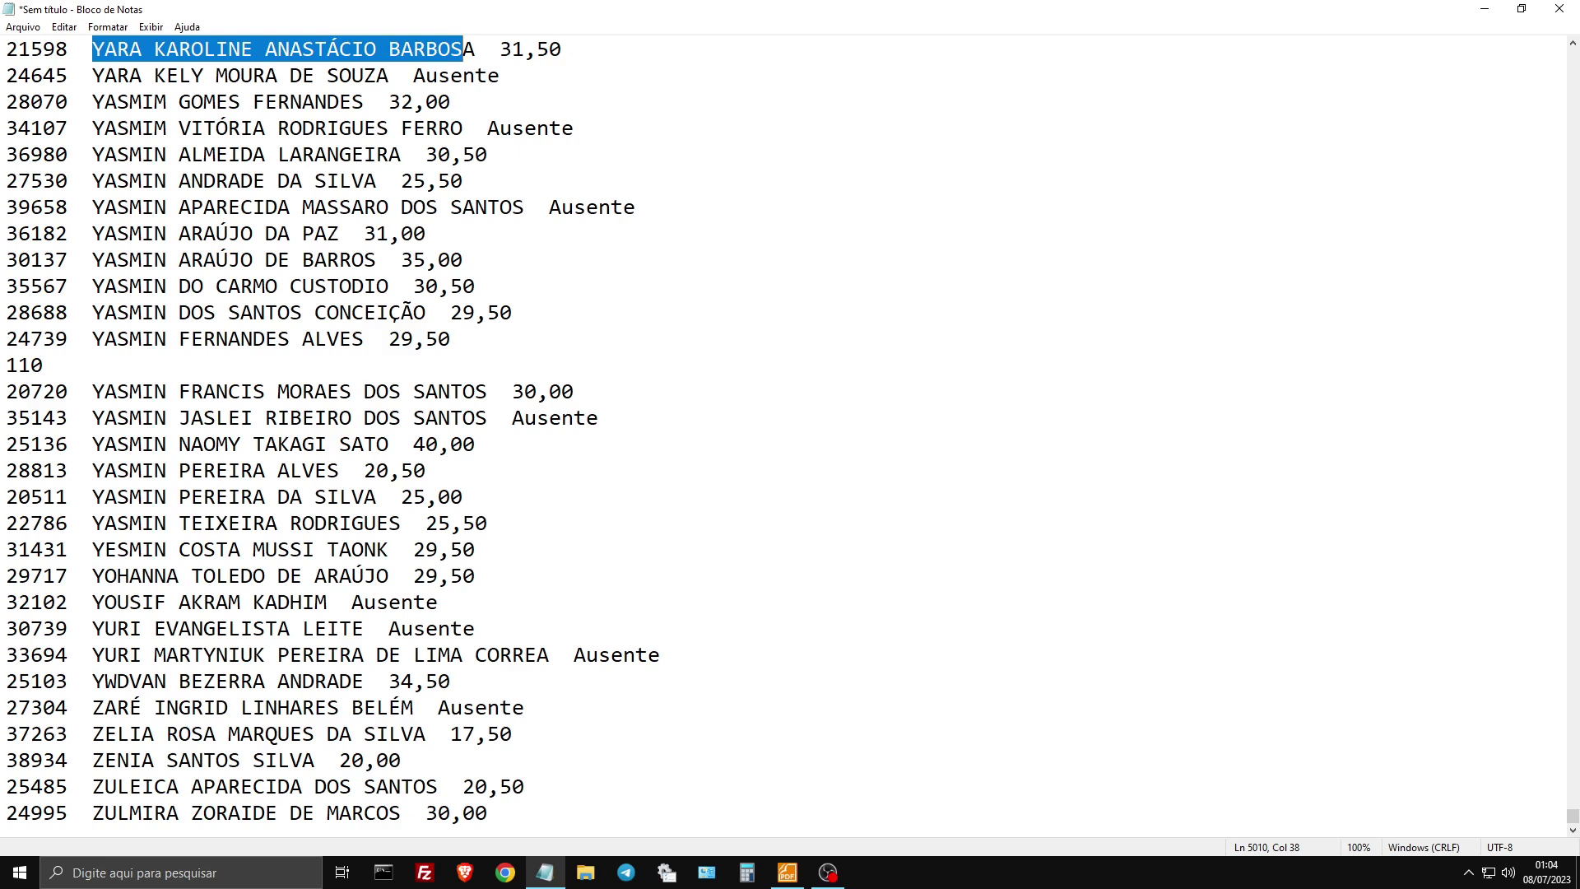
pyautogui.click(290, 75)
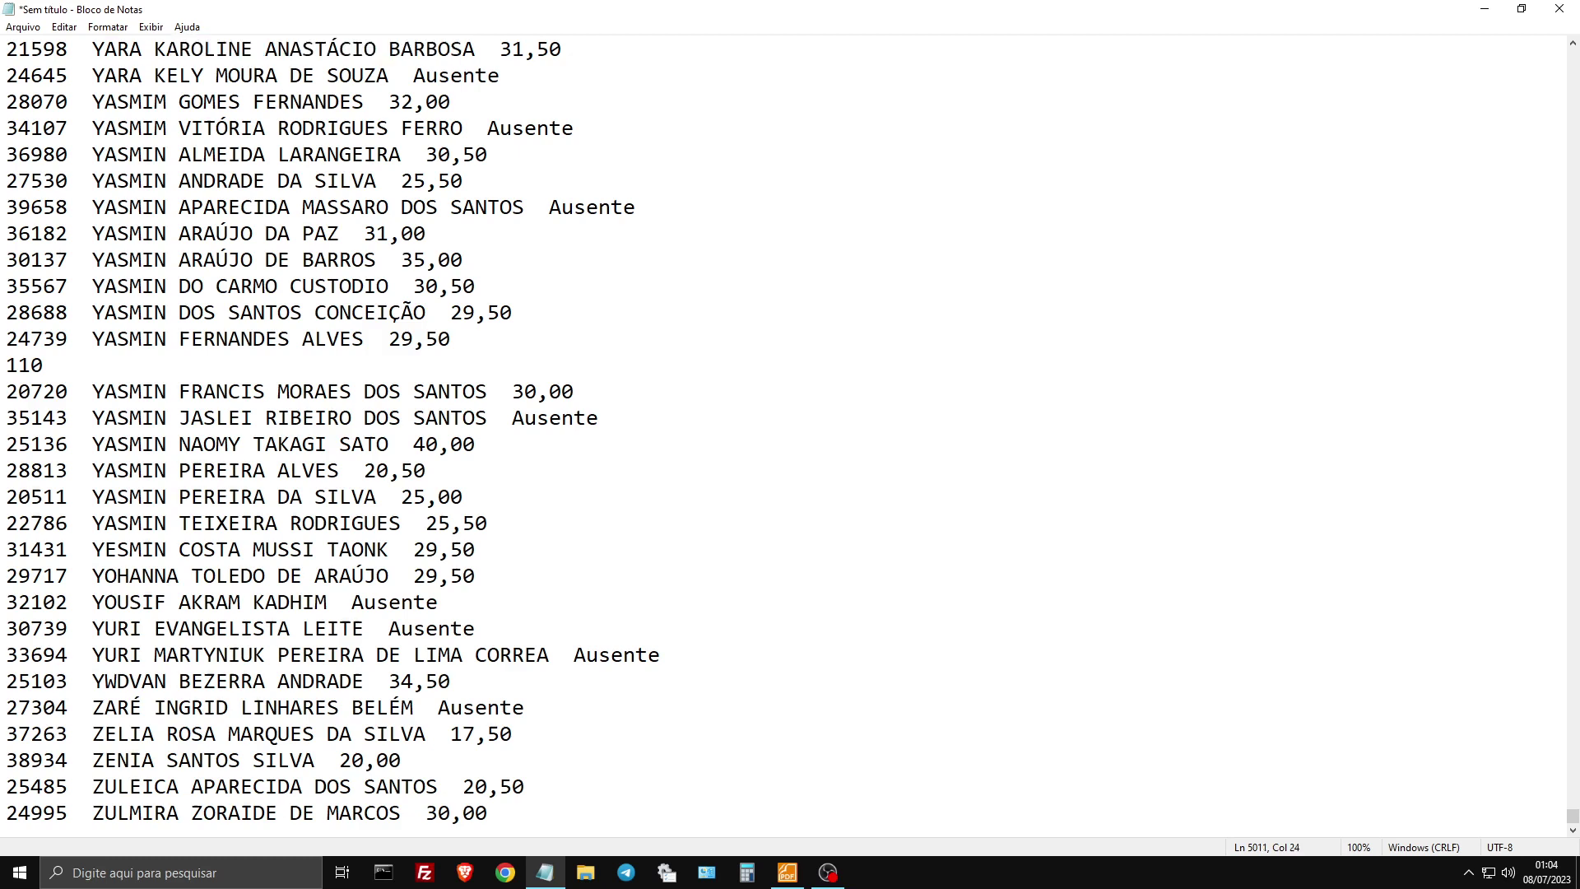
pyautogui.click(6, 48)
# - Open the Substituir dialog with the cursor at the top of the file
pyautogui.hotkey('ctrl', 'h')
pyautogui.click(341, 105)
pyautogui.press('Up')
pyautogui.hotkey('alt', 'e')
pyautogui.press('Return')
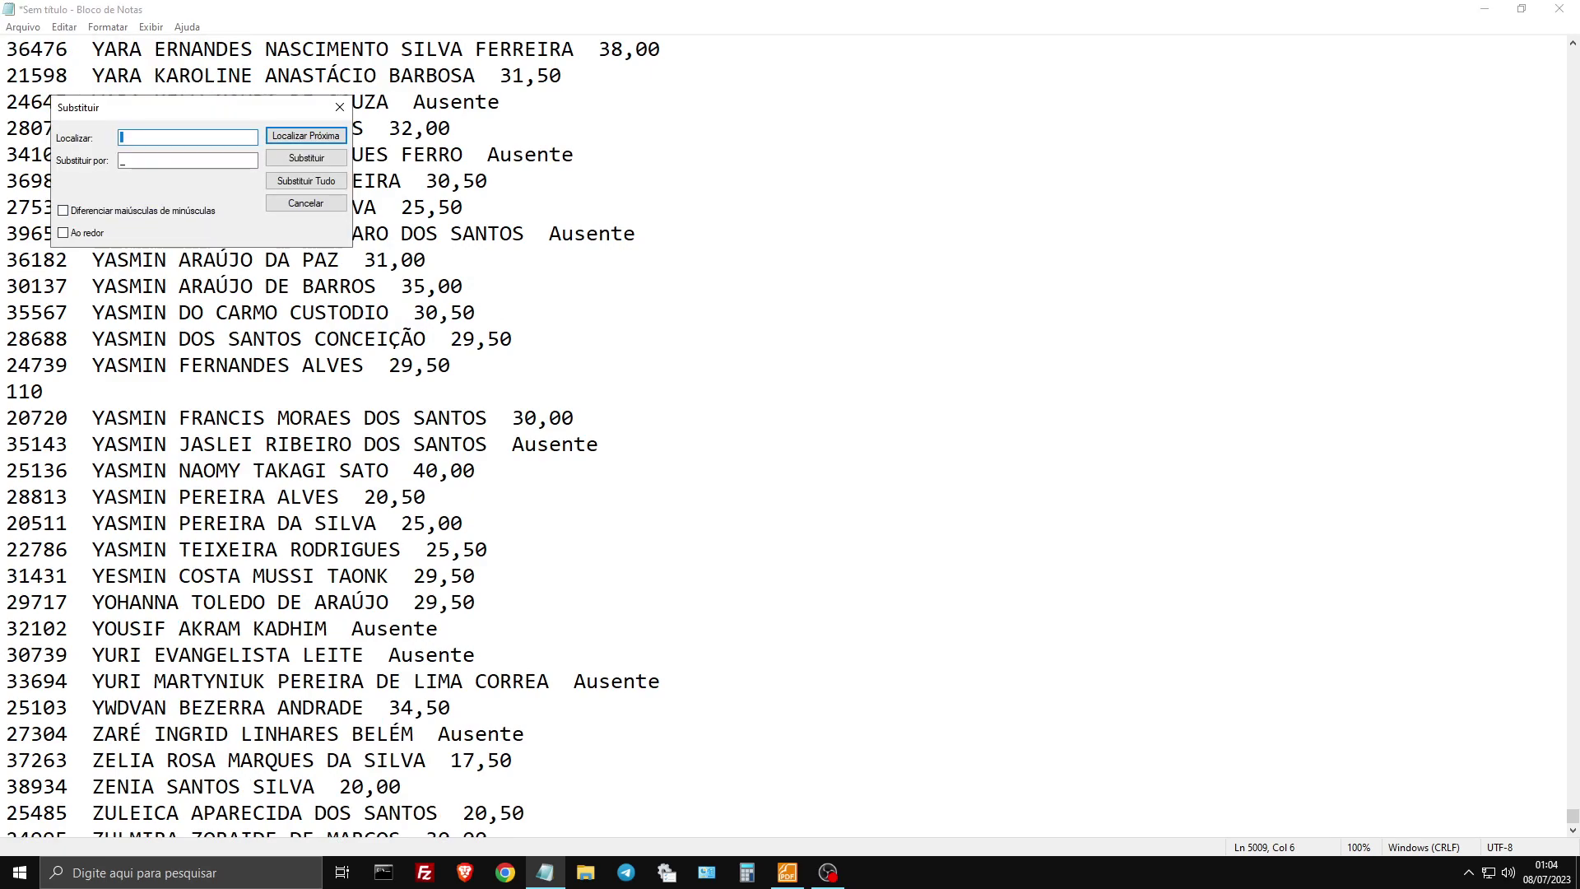
pyautogui.moveTo(1572, 815); pyautogui.dragTo(1572, 59)
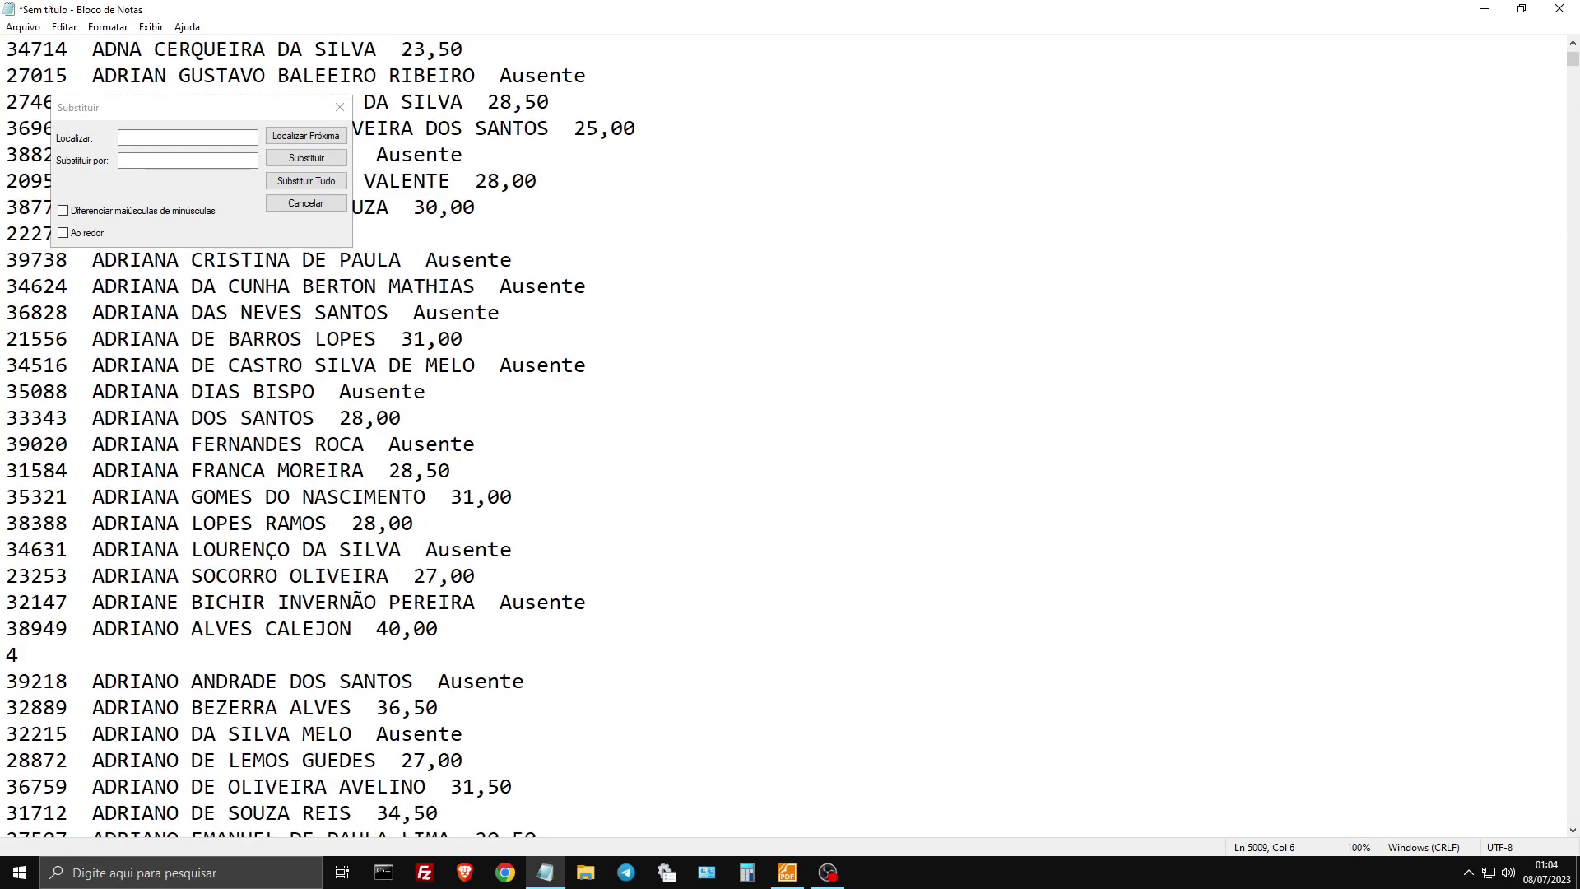
pyautogui.hotkey('ctrl', 'Home')
pyautogui.hotkey('ctrl', 'h')
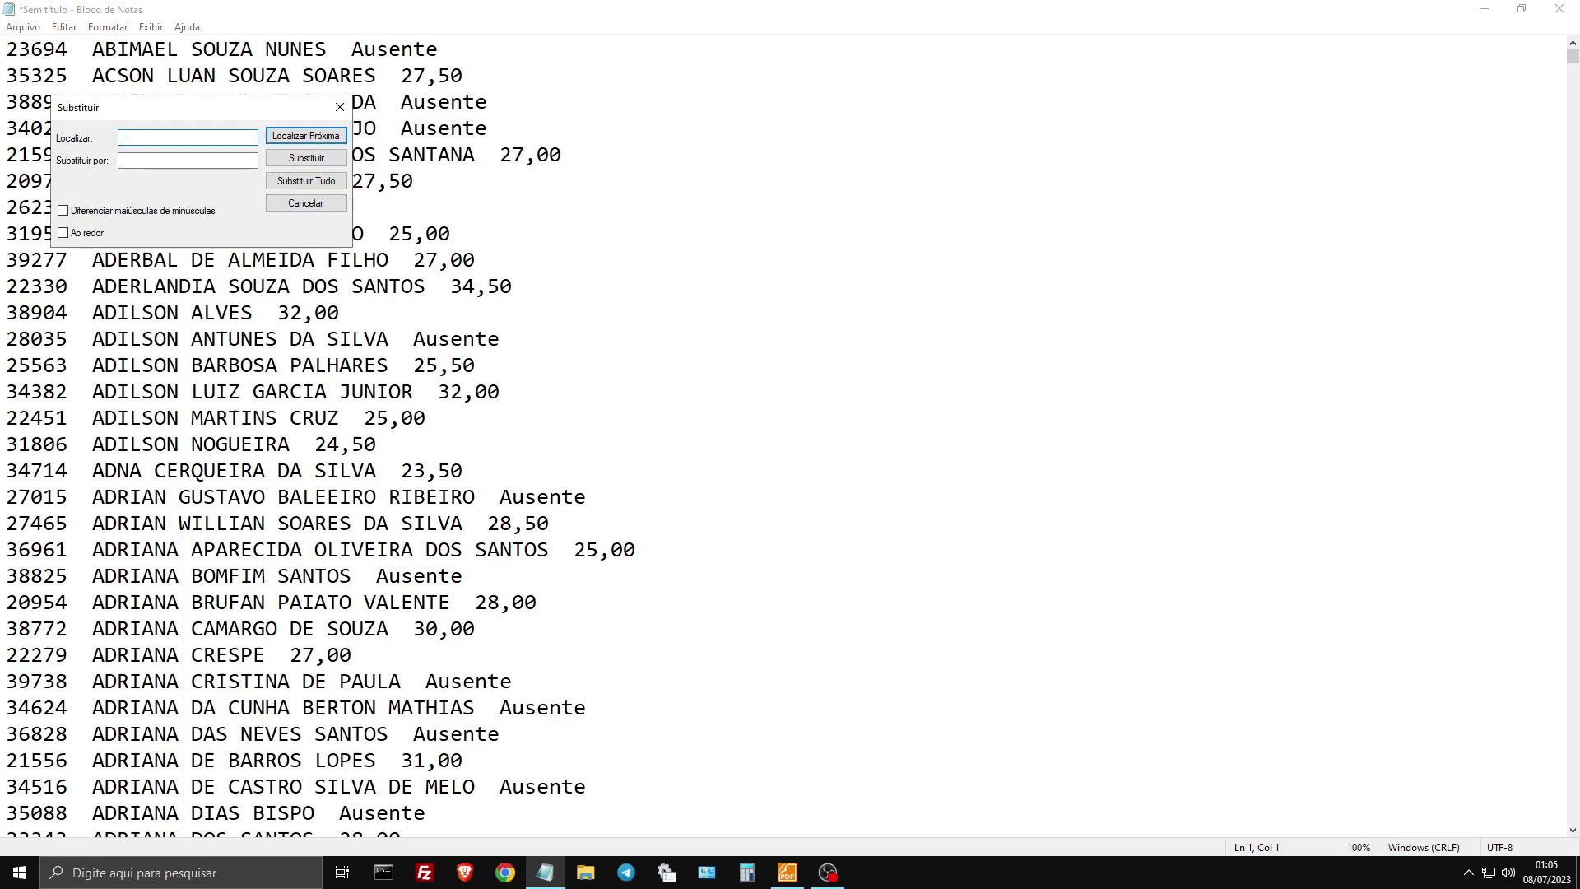
# - Replace every 'Ausente' score with 0 using Substituir Tudo
pyautogui.press('BackSpace')
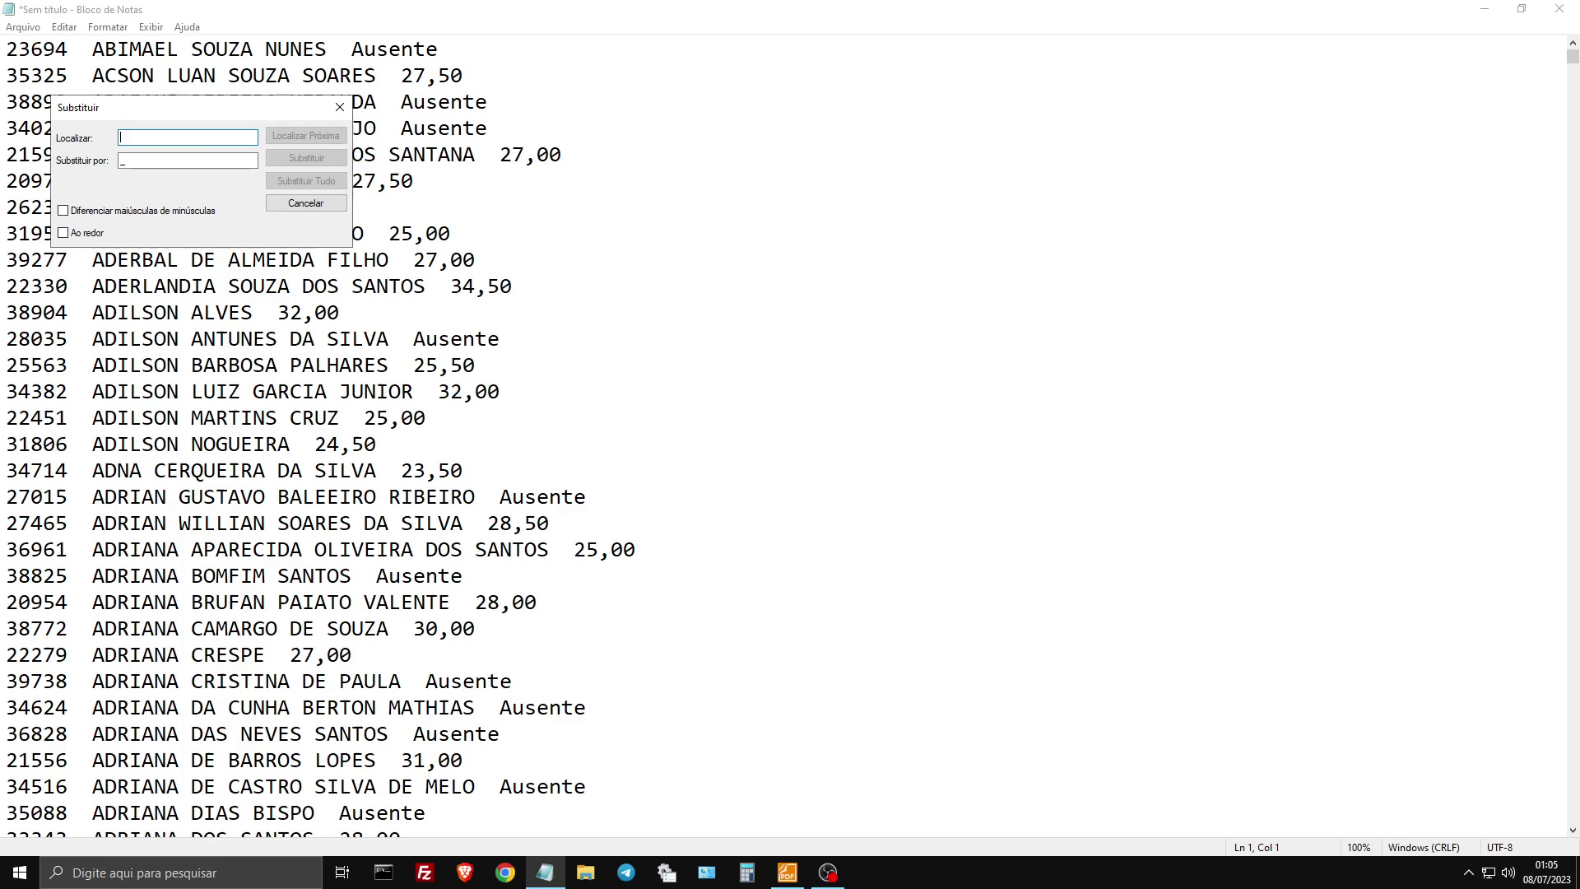
pyautogui.write('Ausente')
pyautogui.press('Tab')
pyautogui.write('0')
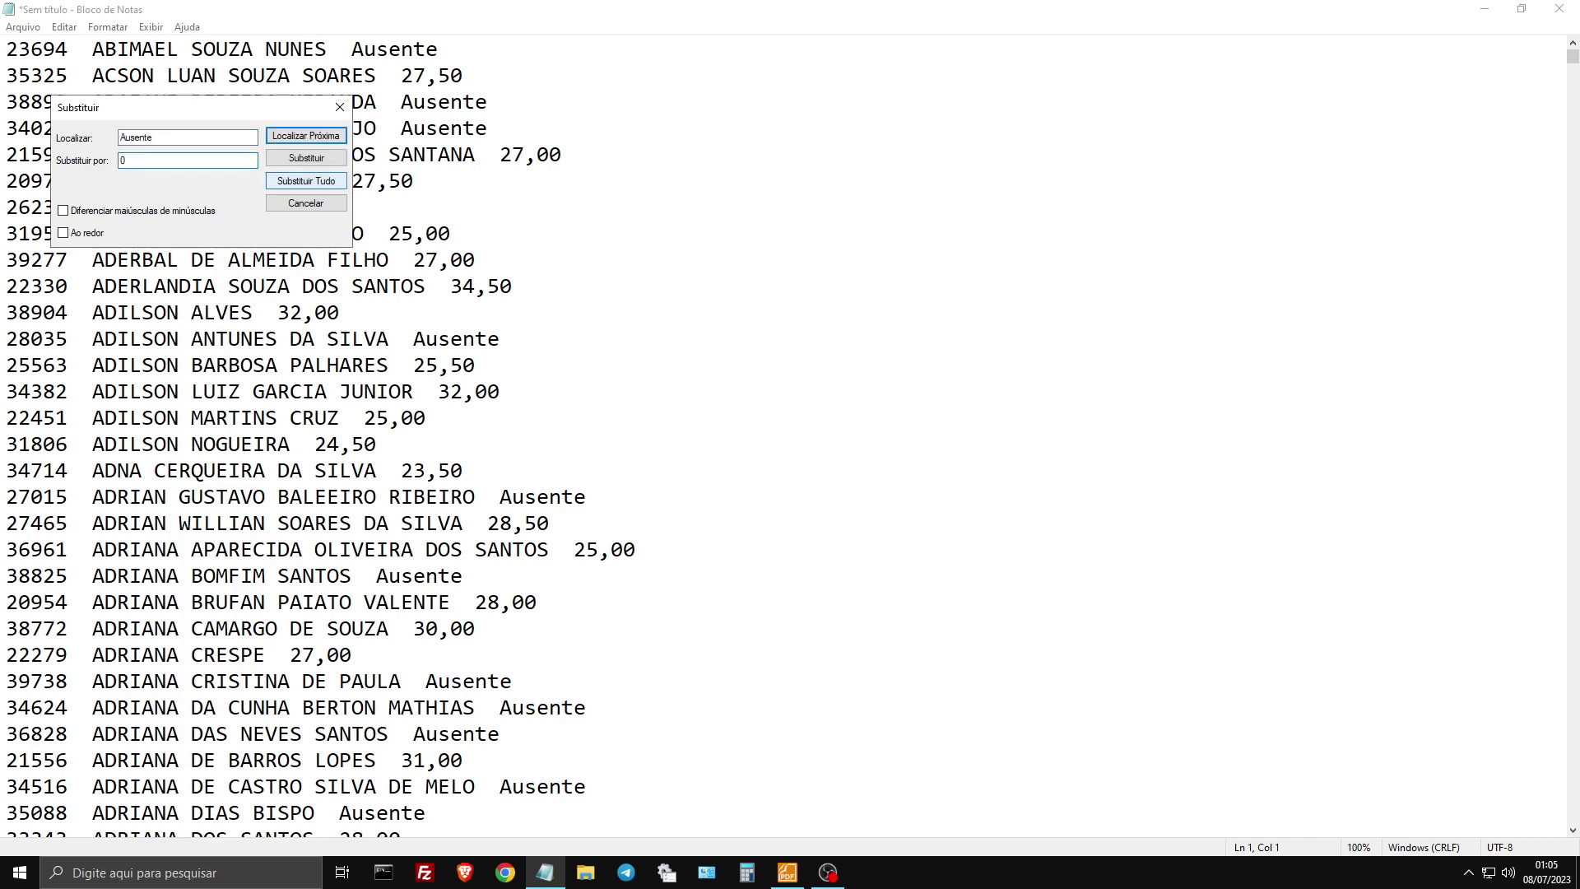
pyautogui.hotkey('alt', 't')
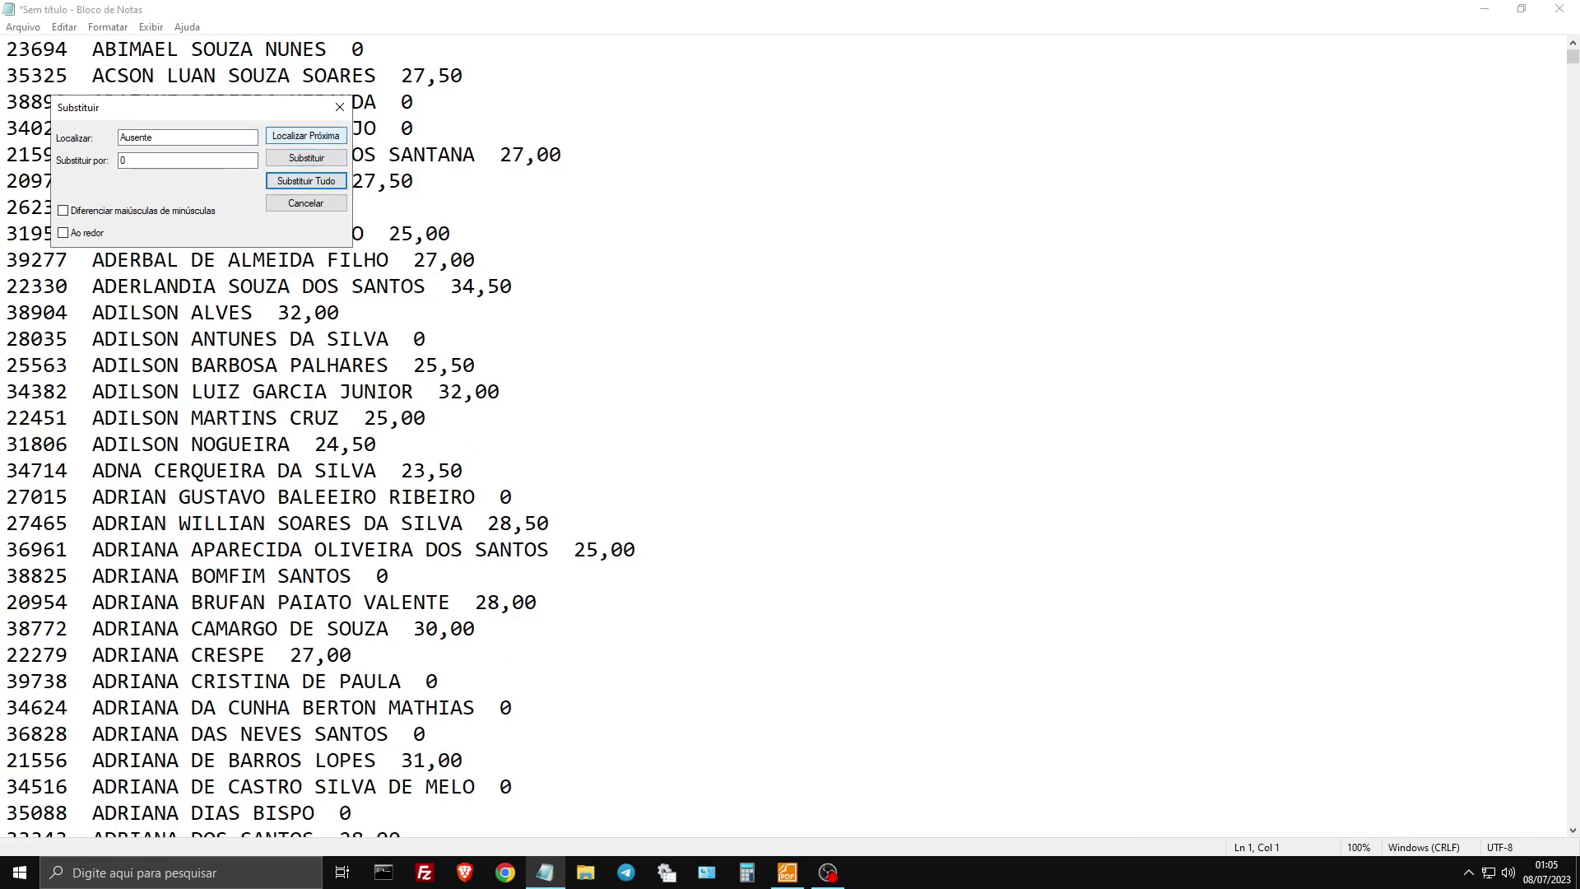
pyautogui.press('Escape')
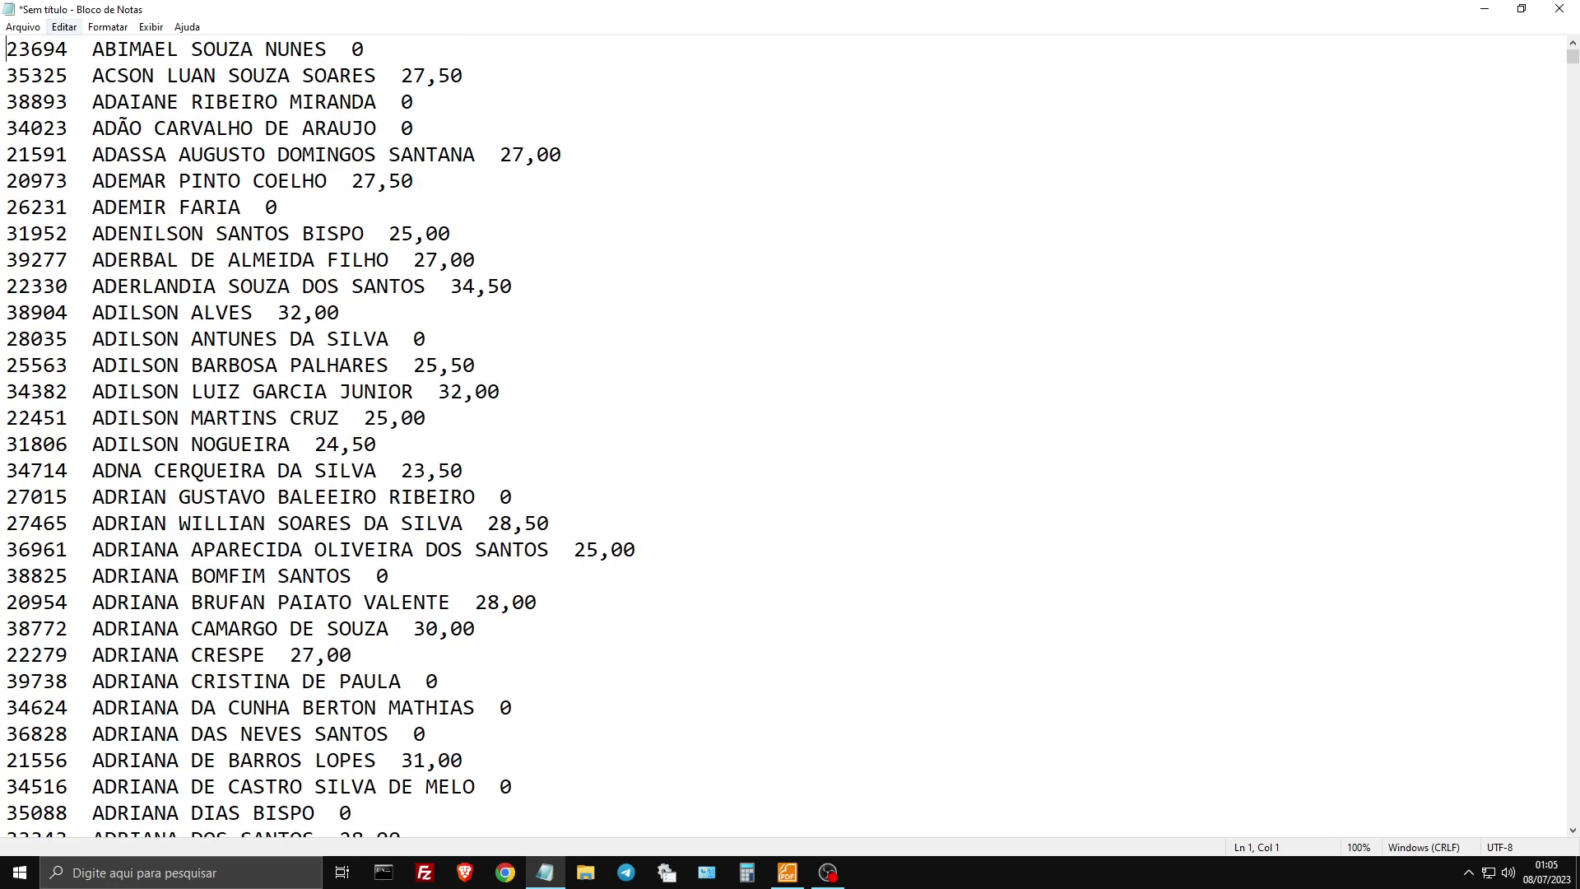
pyautogui.click(64, 26)
pyautogui.click(82, 220)
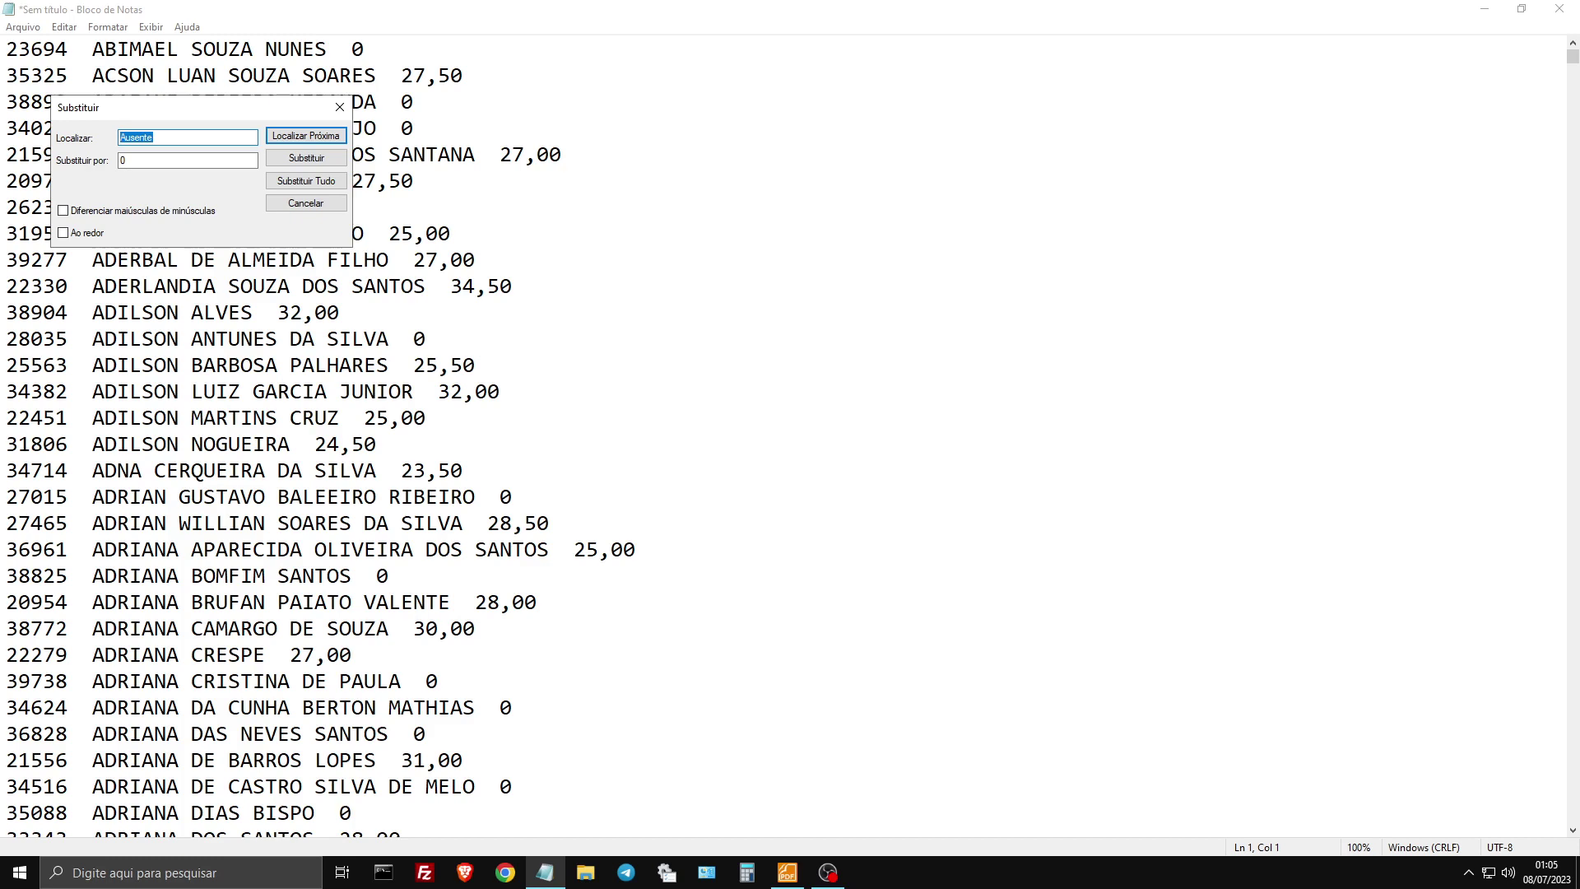
# - Replace all double spaces with _ throughout the list, then return to the Foxit PDF
pyautogui.press('BackSpace')
pyautogui.press('Tab')
pyautogui.write('_')
pyautogui.hotkey('alt', 's')
pyautogui.hotkey('alt', 's')
pyautogui.hotkey('alt', 's')
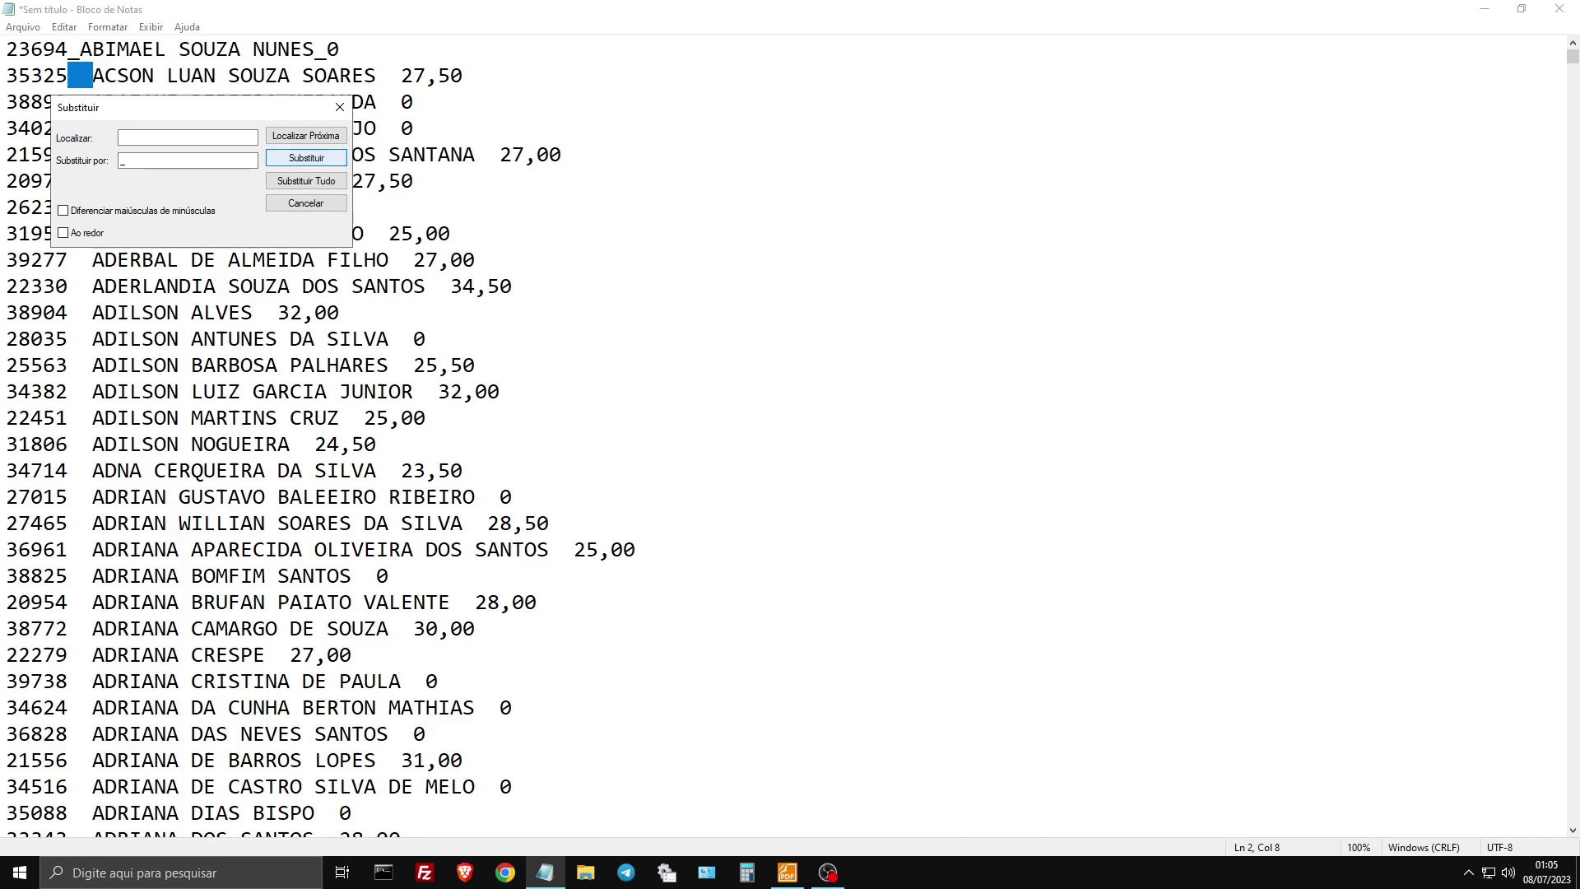
pyautogui.hotkey('alt', 't')
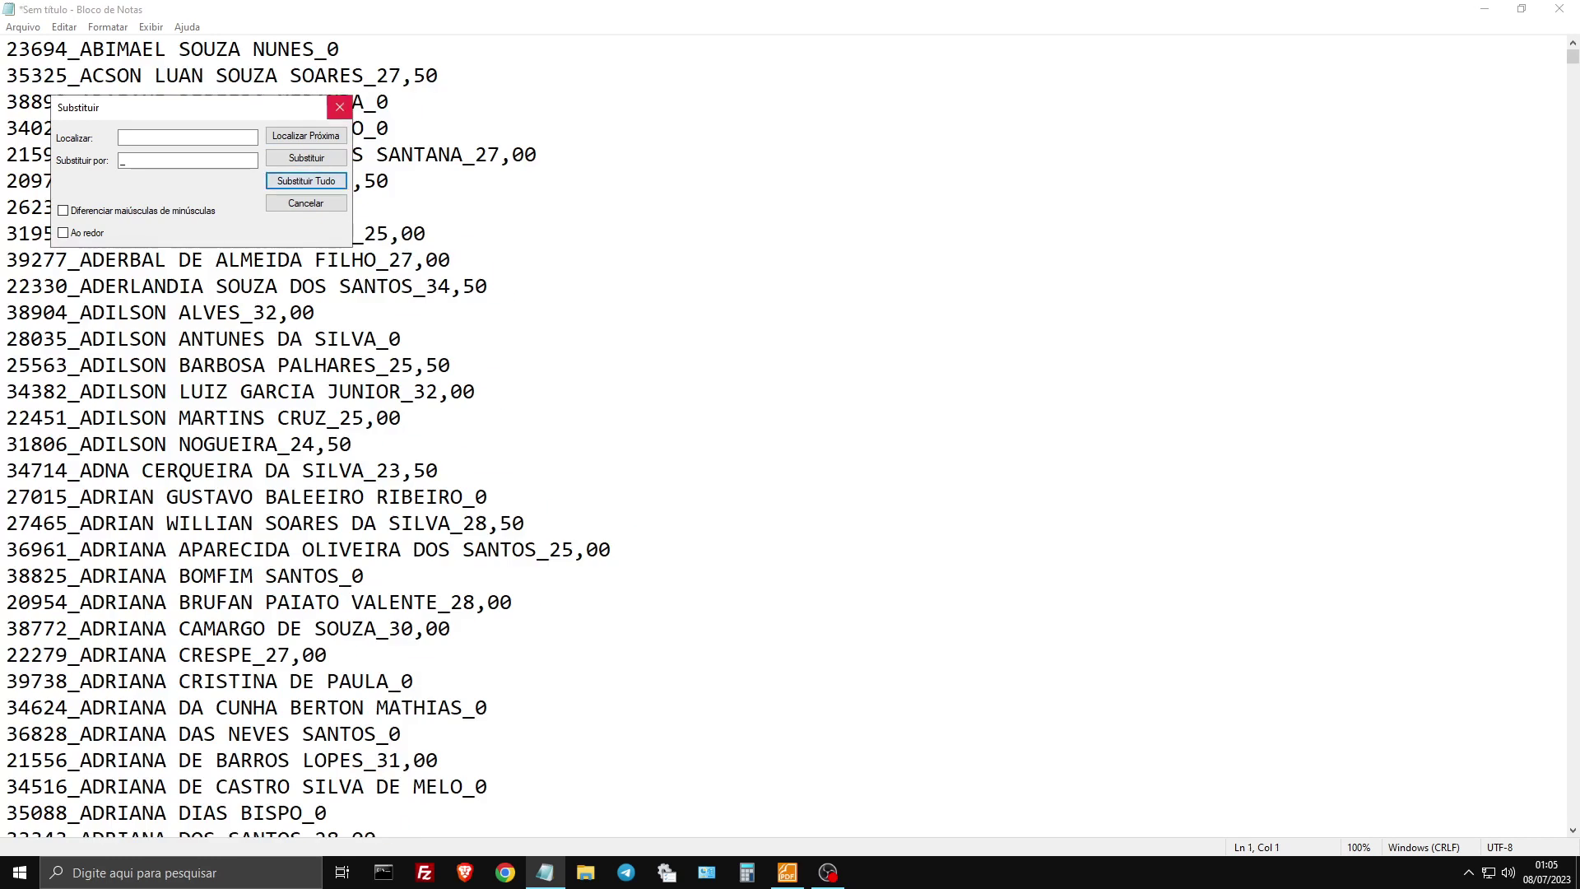
pyautogui.click(339, 107)
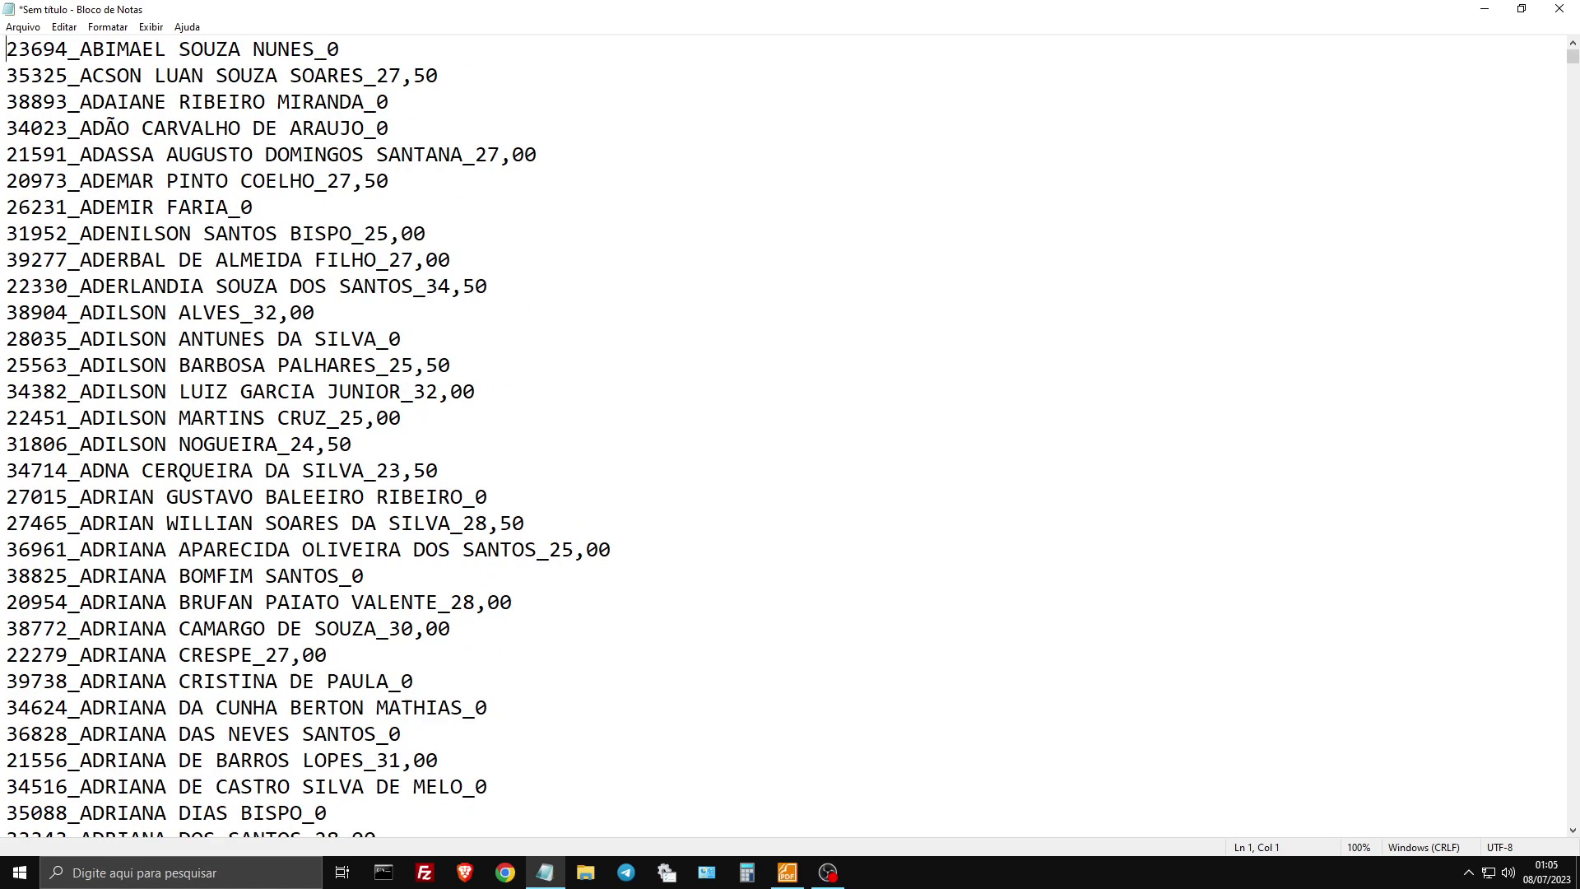
pyautogui.hotkey('alt', 'Tab')
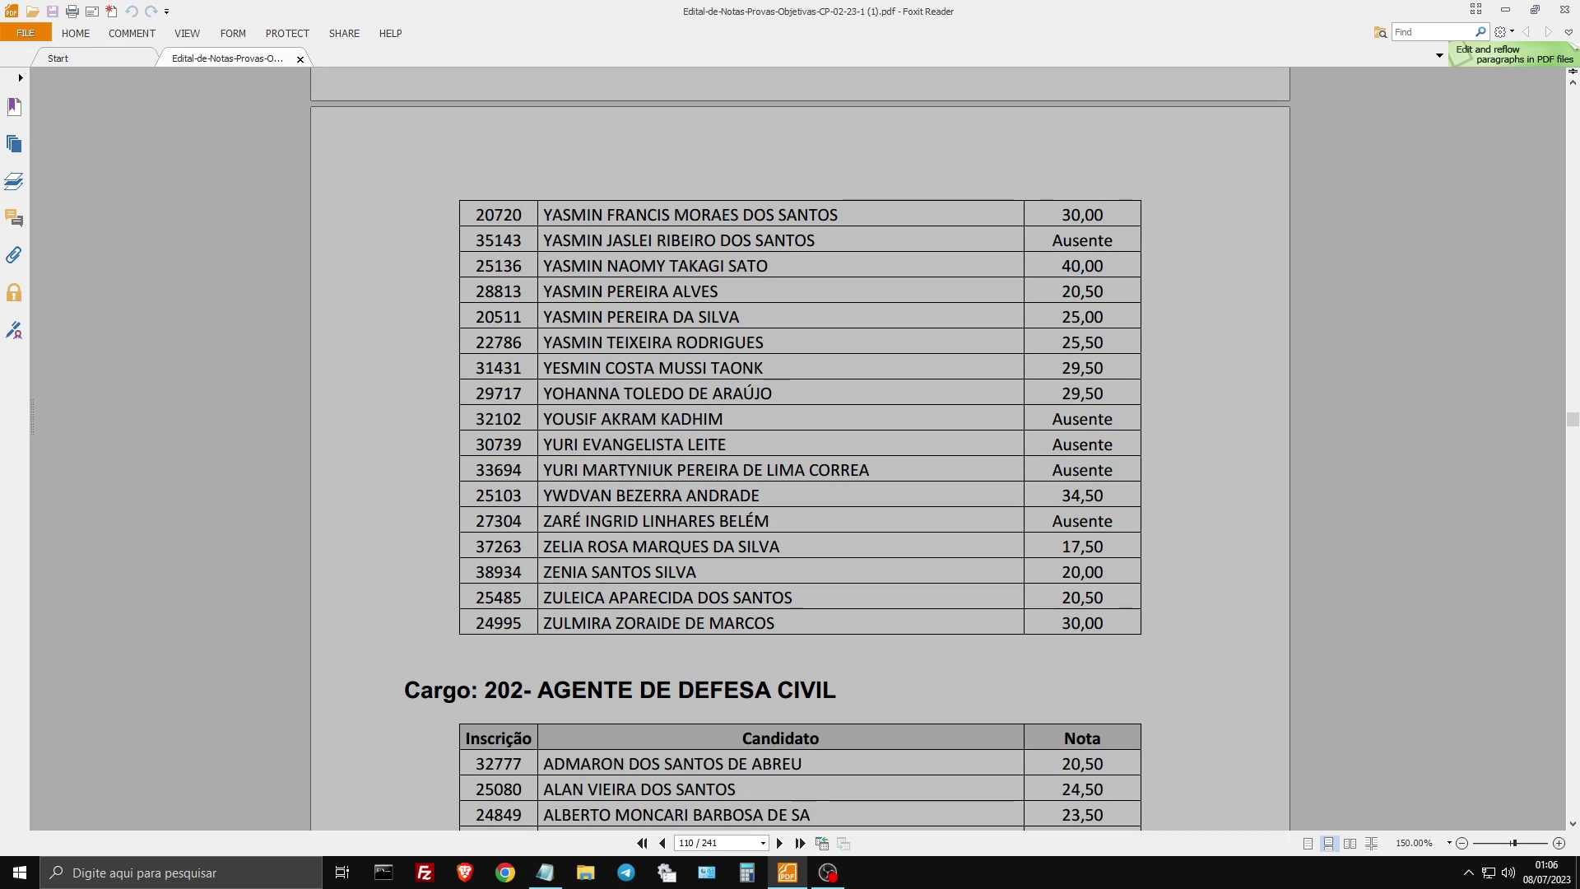
# - Save the list as lista notas bertioga2.txt in UTF-8, close Notepad, and open Start
pyautogui.hotkey('alt', 'Tab')
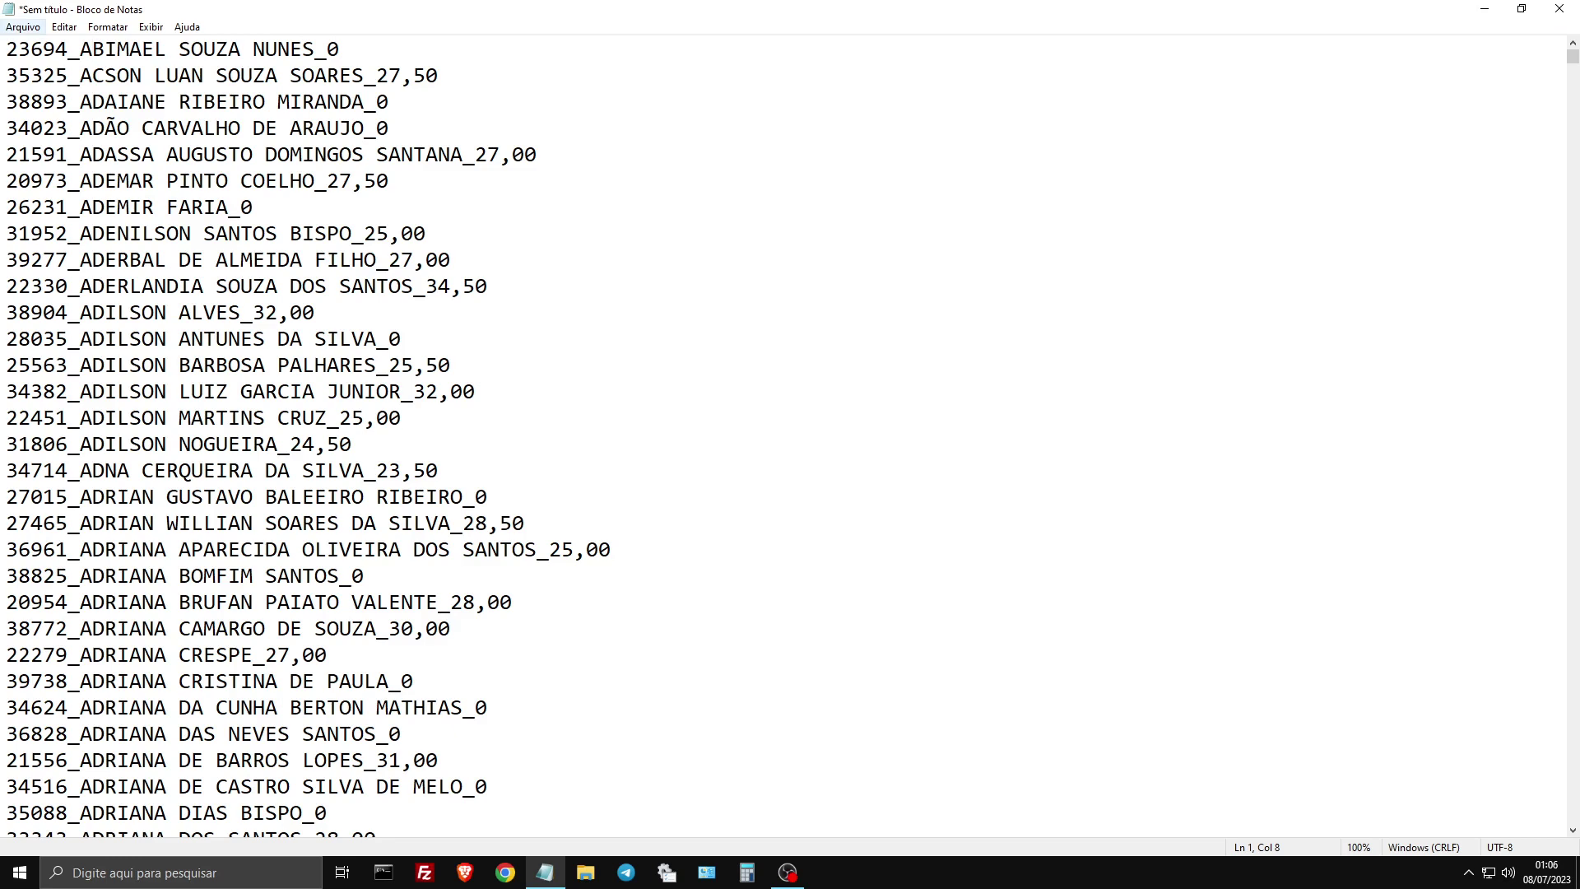
pyautogui.hotkey('alt', 'a')
pyautogui.press('Down')
pyautogui.press('Down')
pyautogui.press('Down')
pyautogui.press('Return')
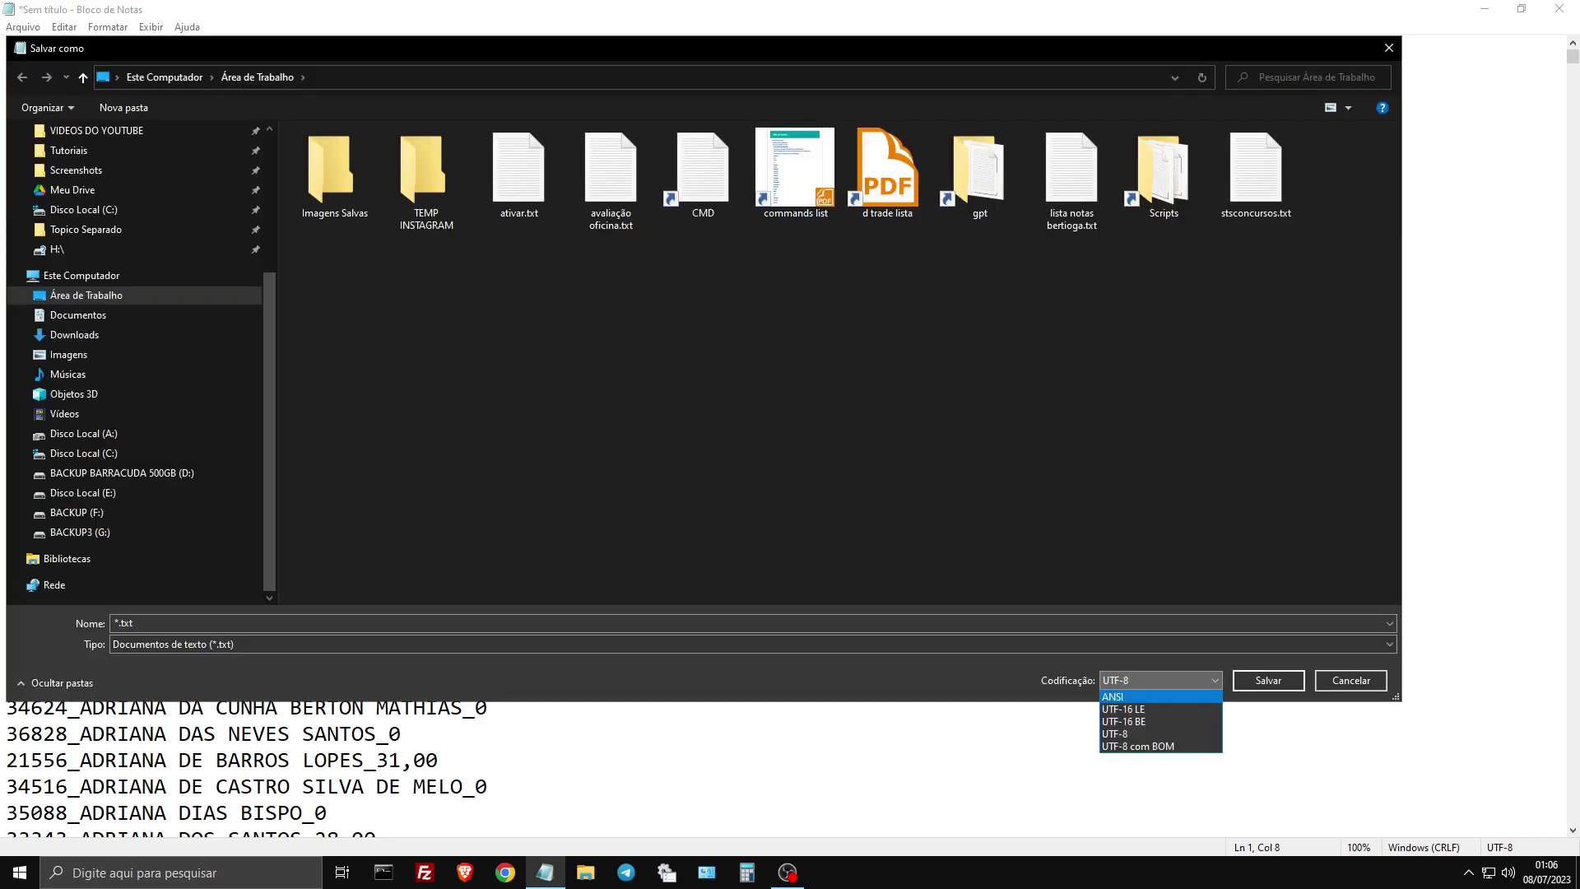
pyautogui.press('Return')
pyautogui.hotkey('shift', 'Tab')
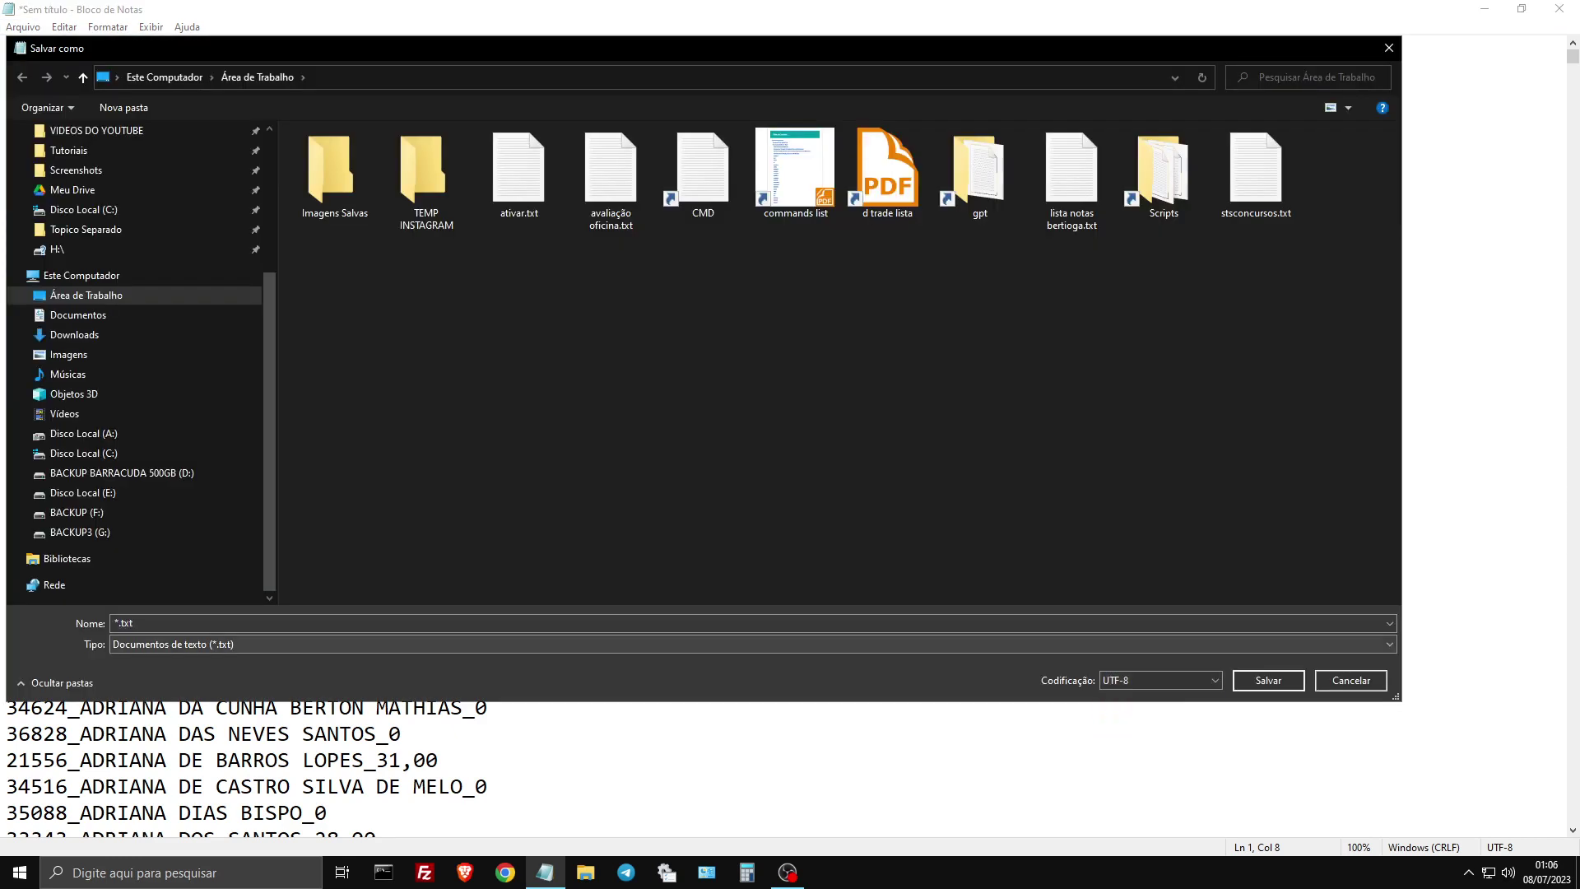
pyautogui.hotkey('shift', 'Tab')
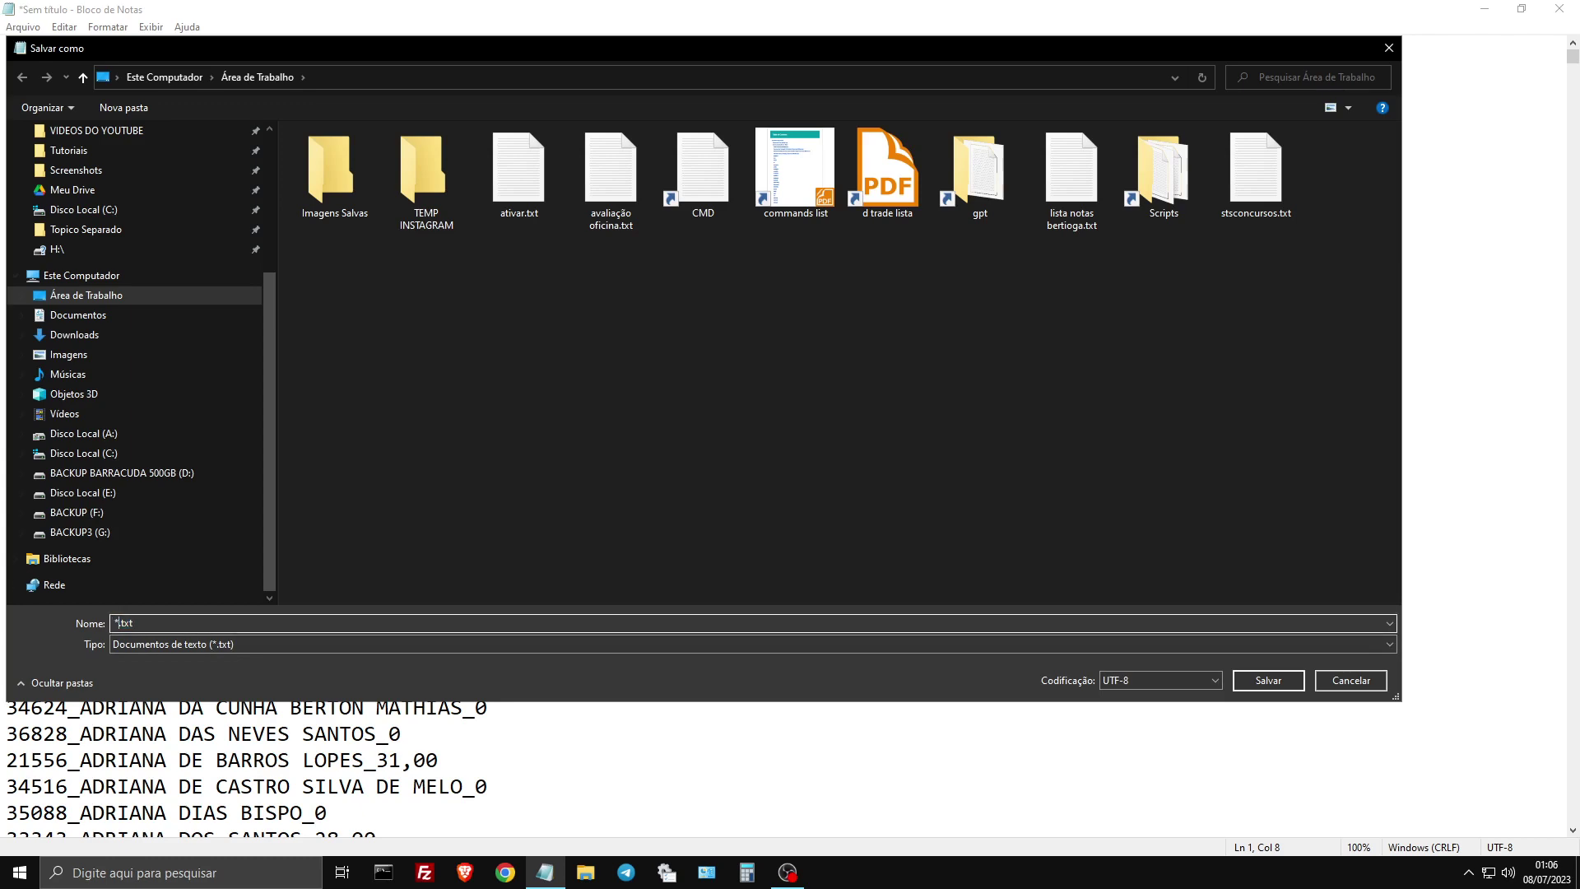
pyautogui.write('lista notas bertioga.txt2')
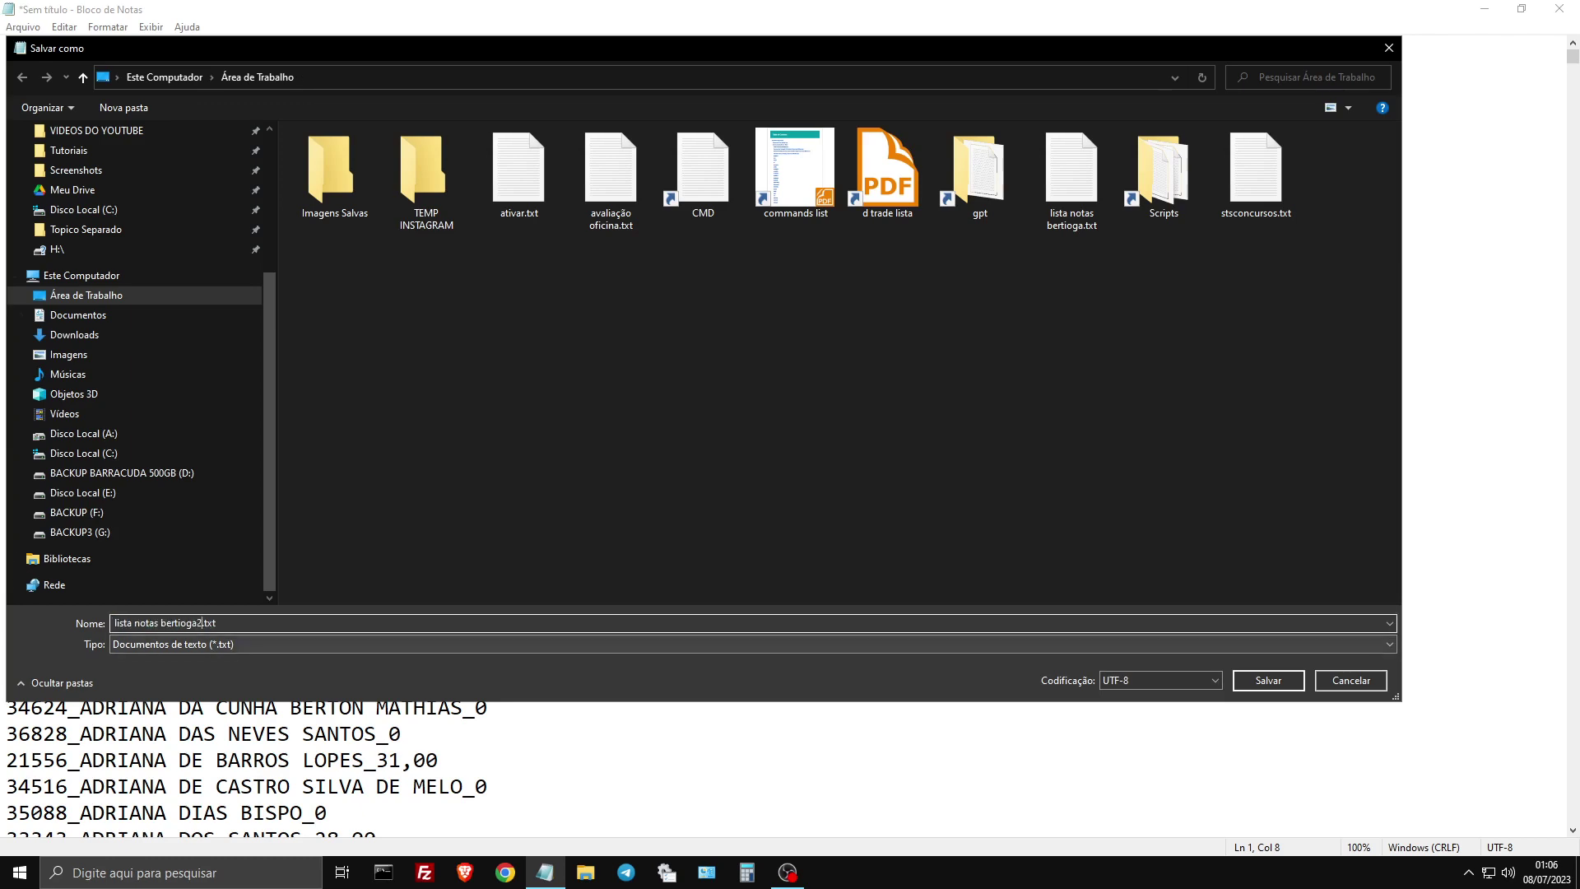
pyautogui.press('Return')
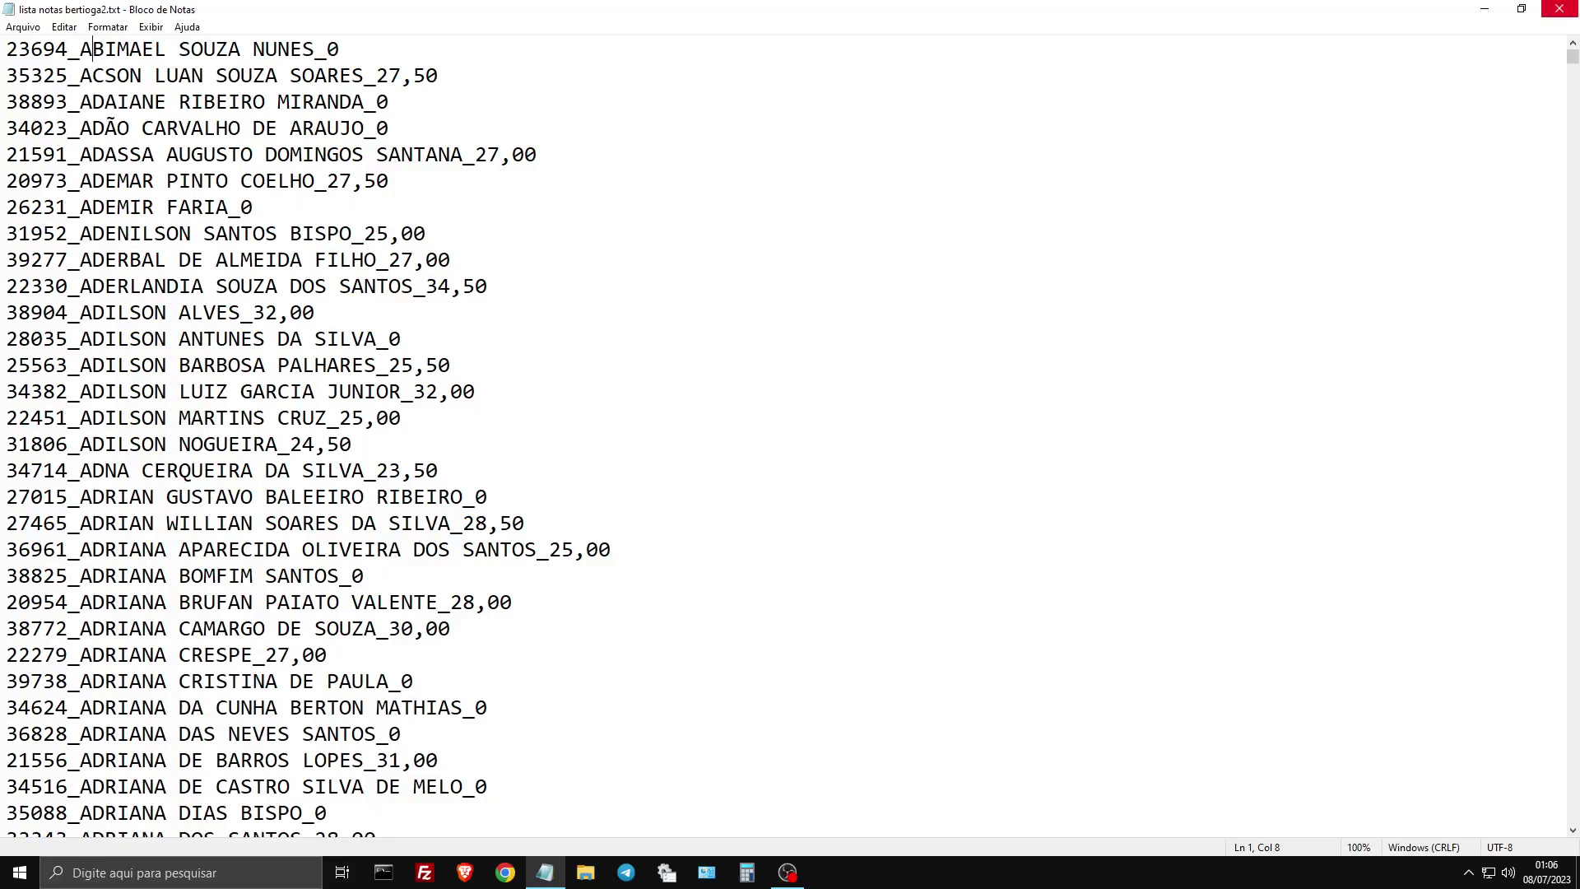
pyautogui.click(1559, 9)
pyautogui.click(20, 872)
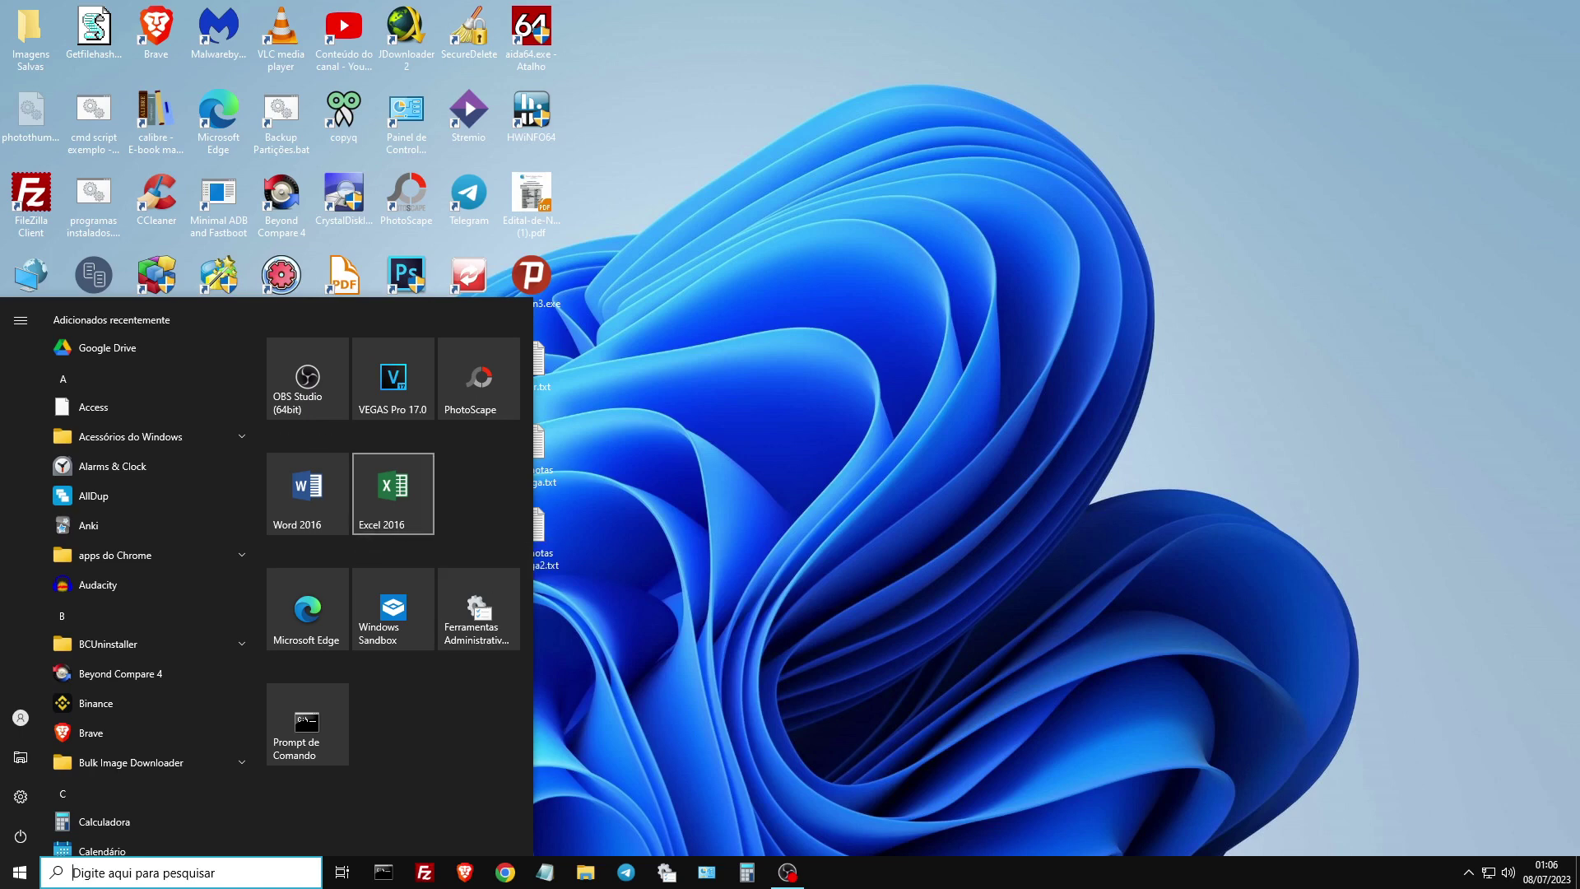
# - Launch Excel 2016 and try opening lista notas bertioga2.txt from the Desktop, showing all file types
pyautogui.click(392, 493)
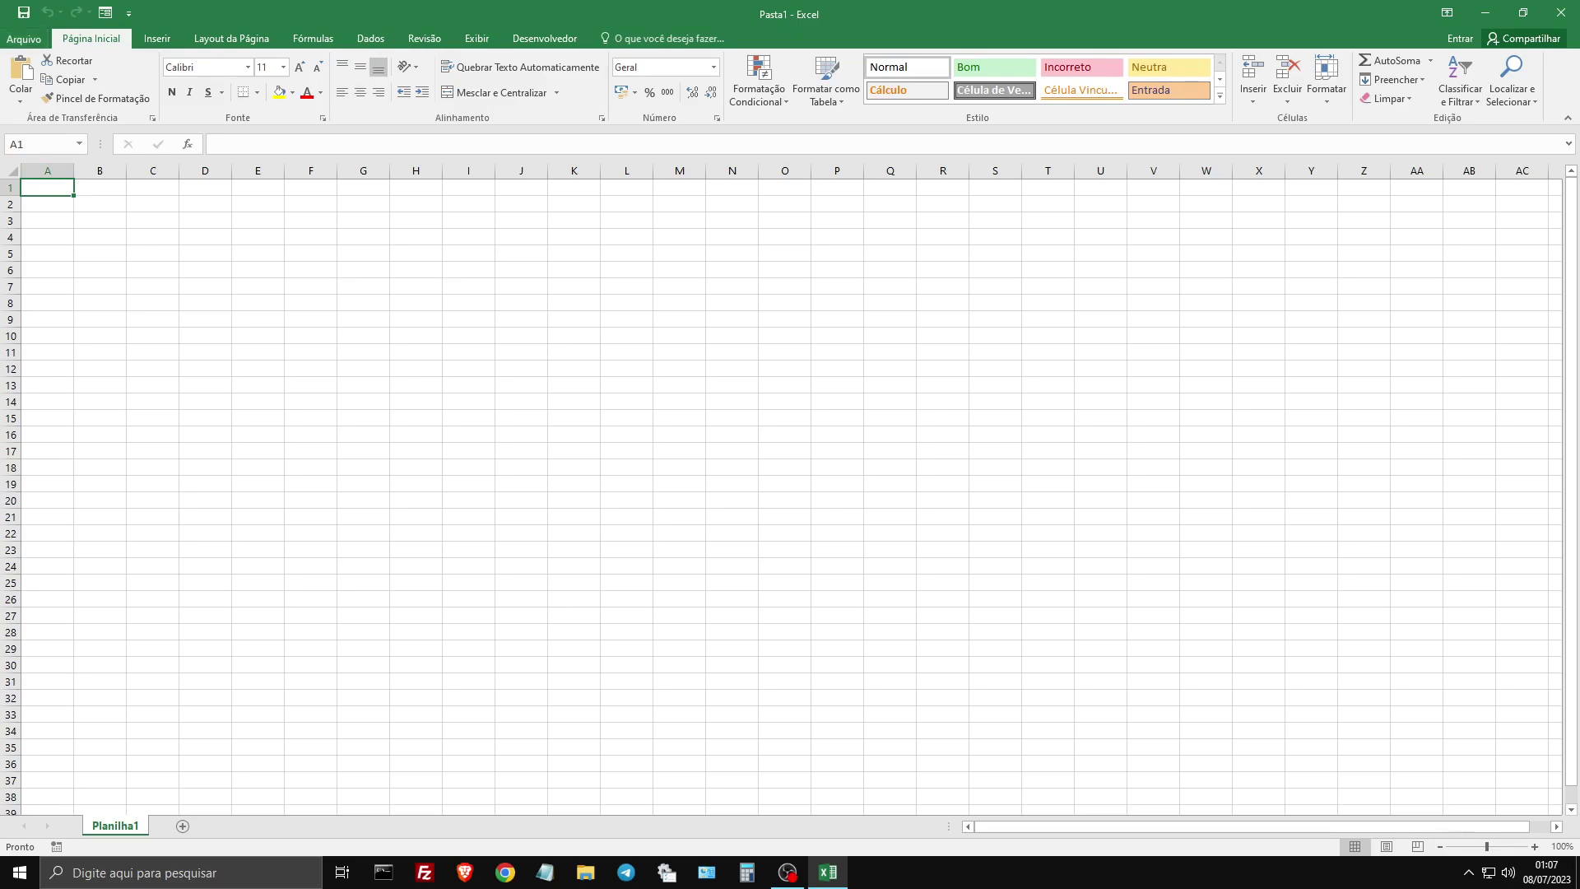
pyautogui.hotkey('ctrl', 'o')
pyautogui.press('Down')
pyautogui.press('Down')
pyautogui.press('Return')
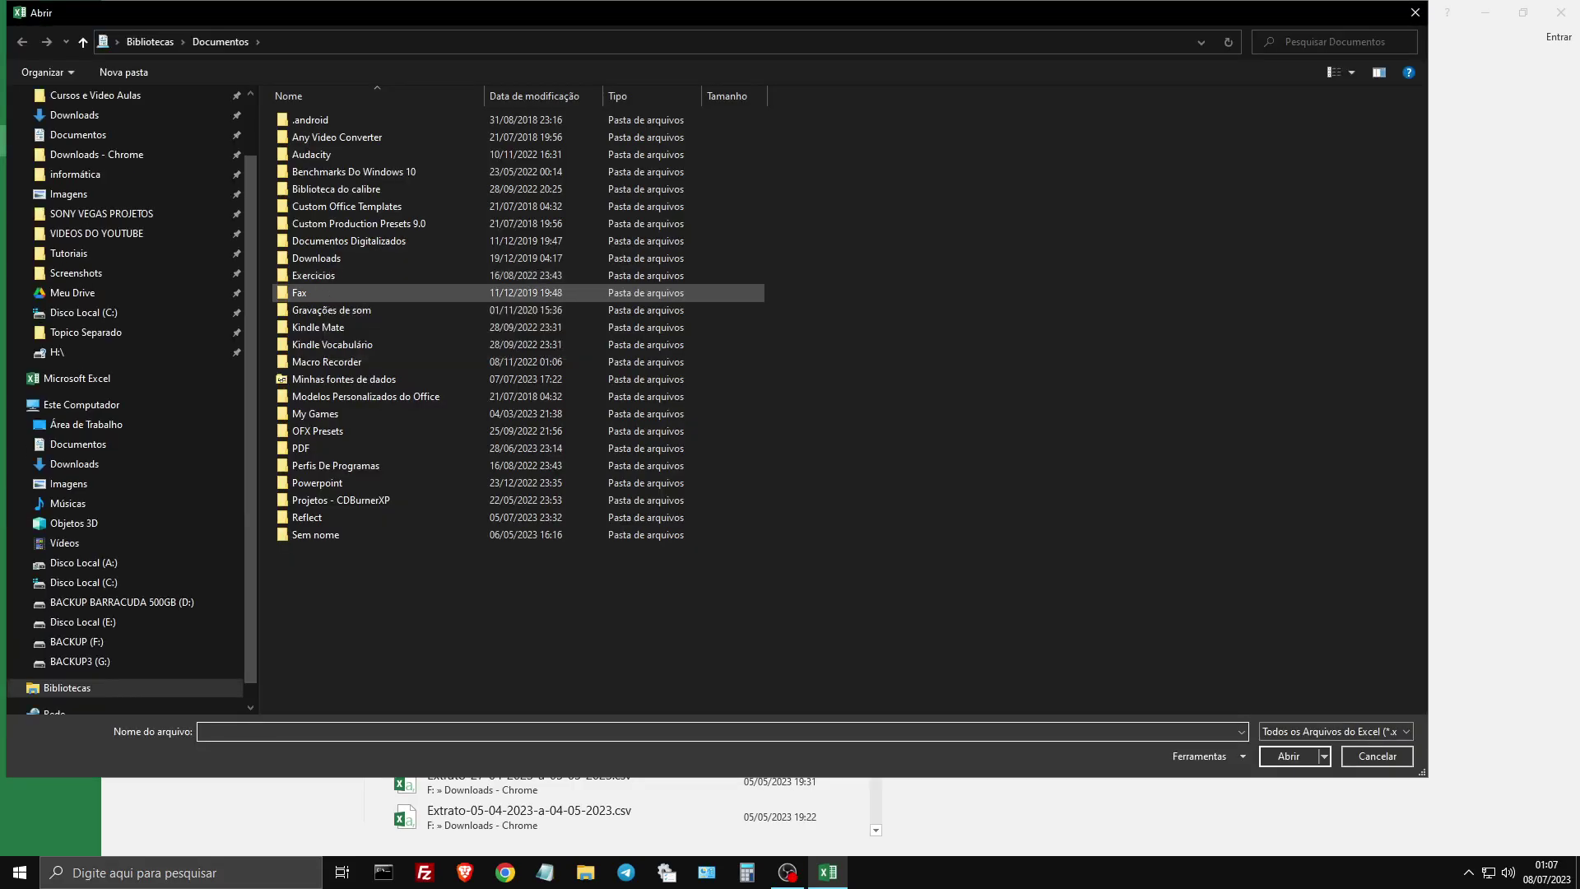
pyautogui.click(86, 424)
pyautogui.click(1335, 731)
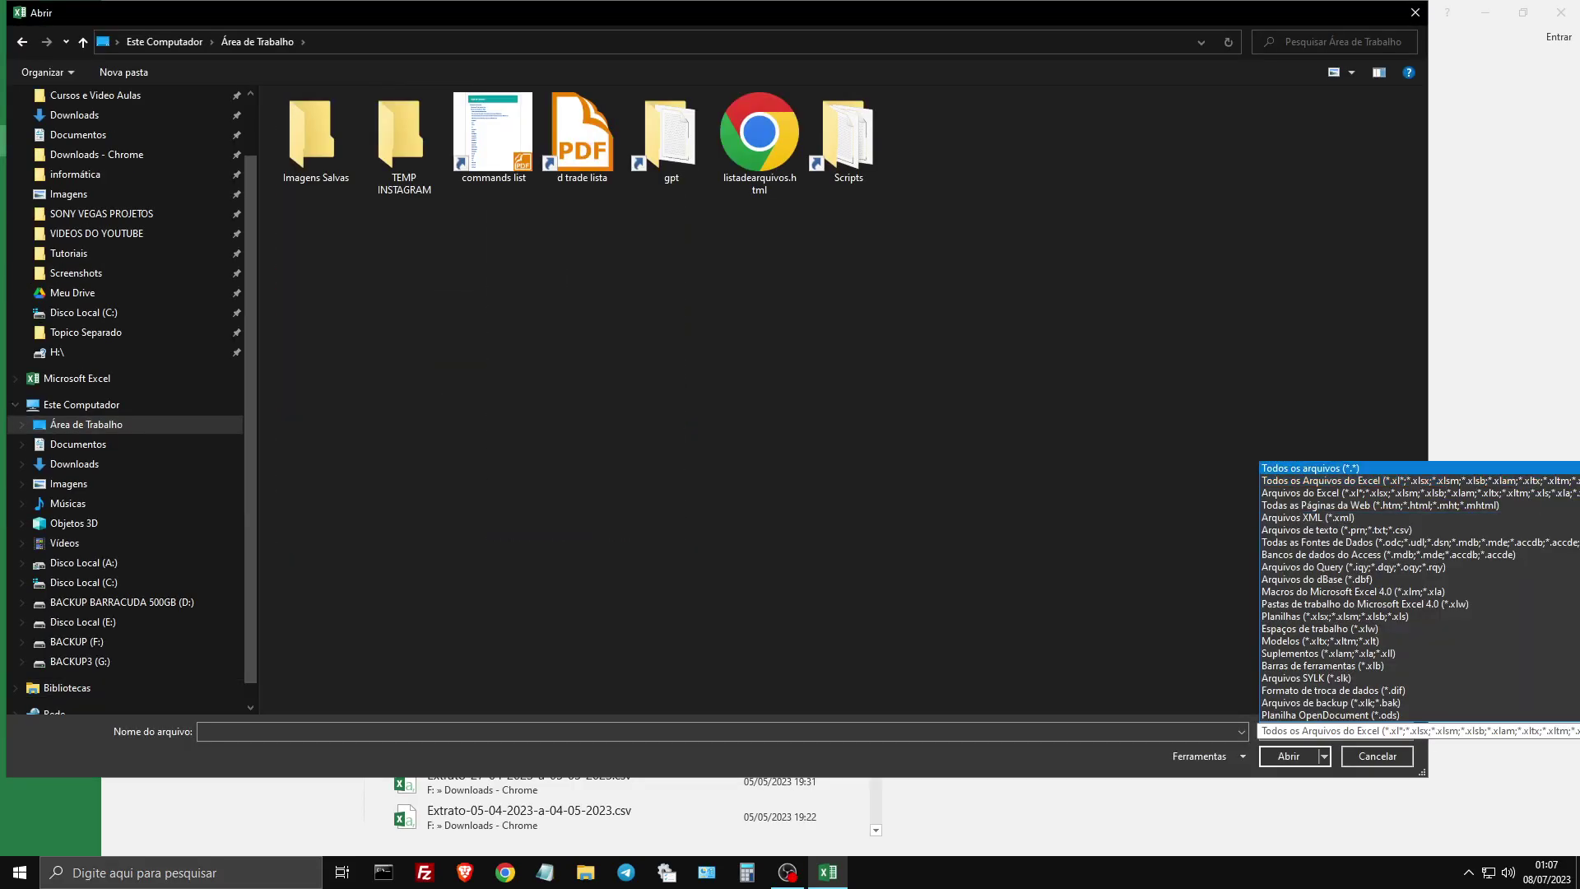
pyautogui.click(1317, 710)
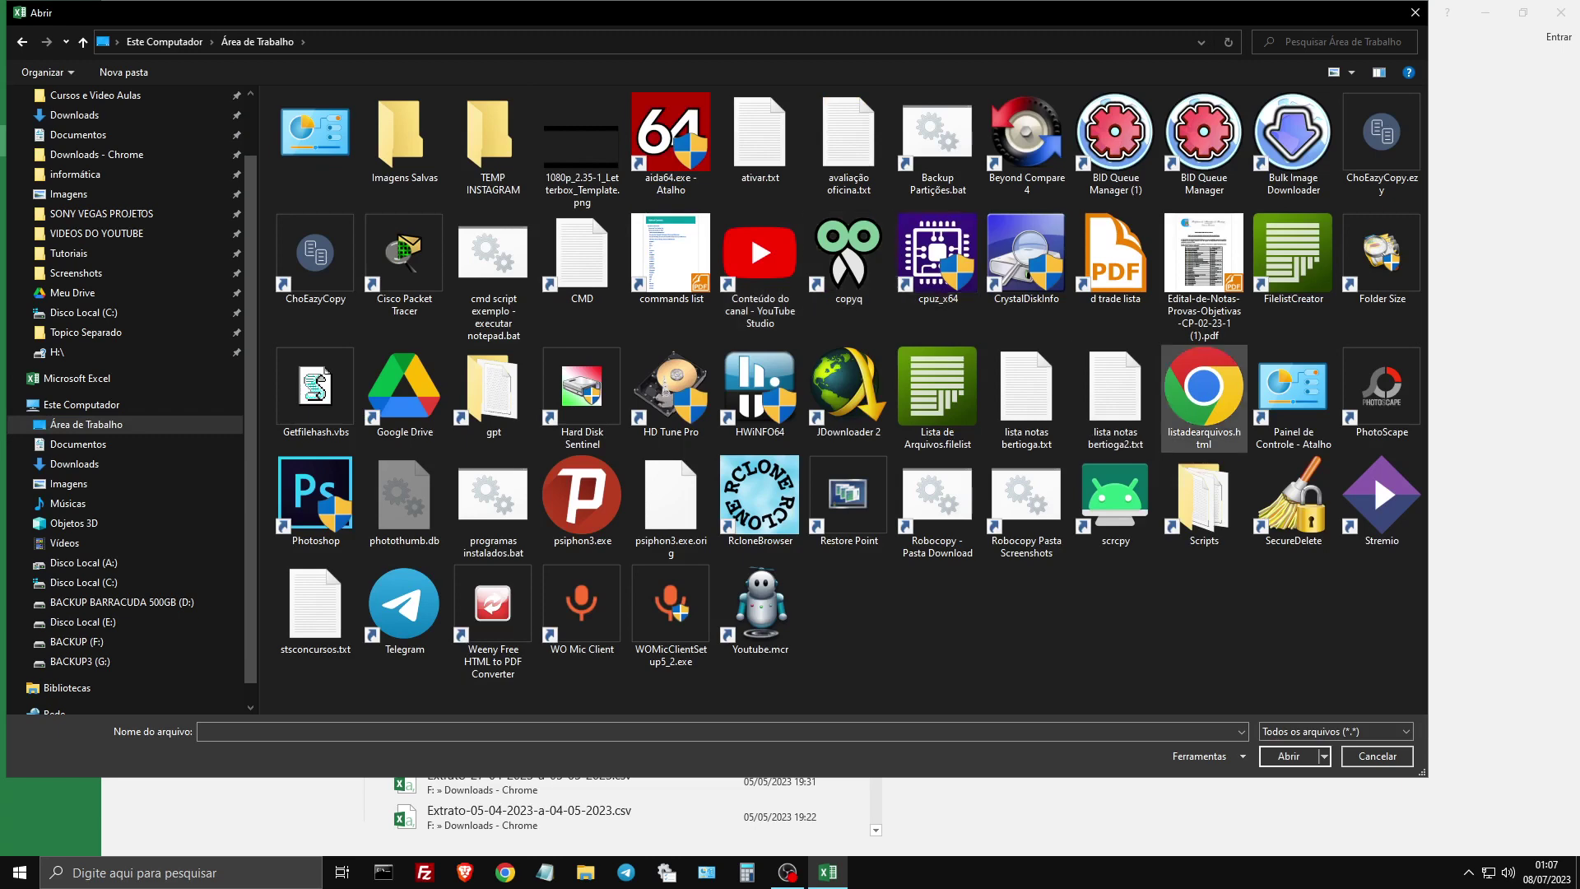
pyautogui.doubleClick(1115, 404)
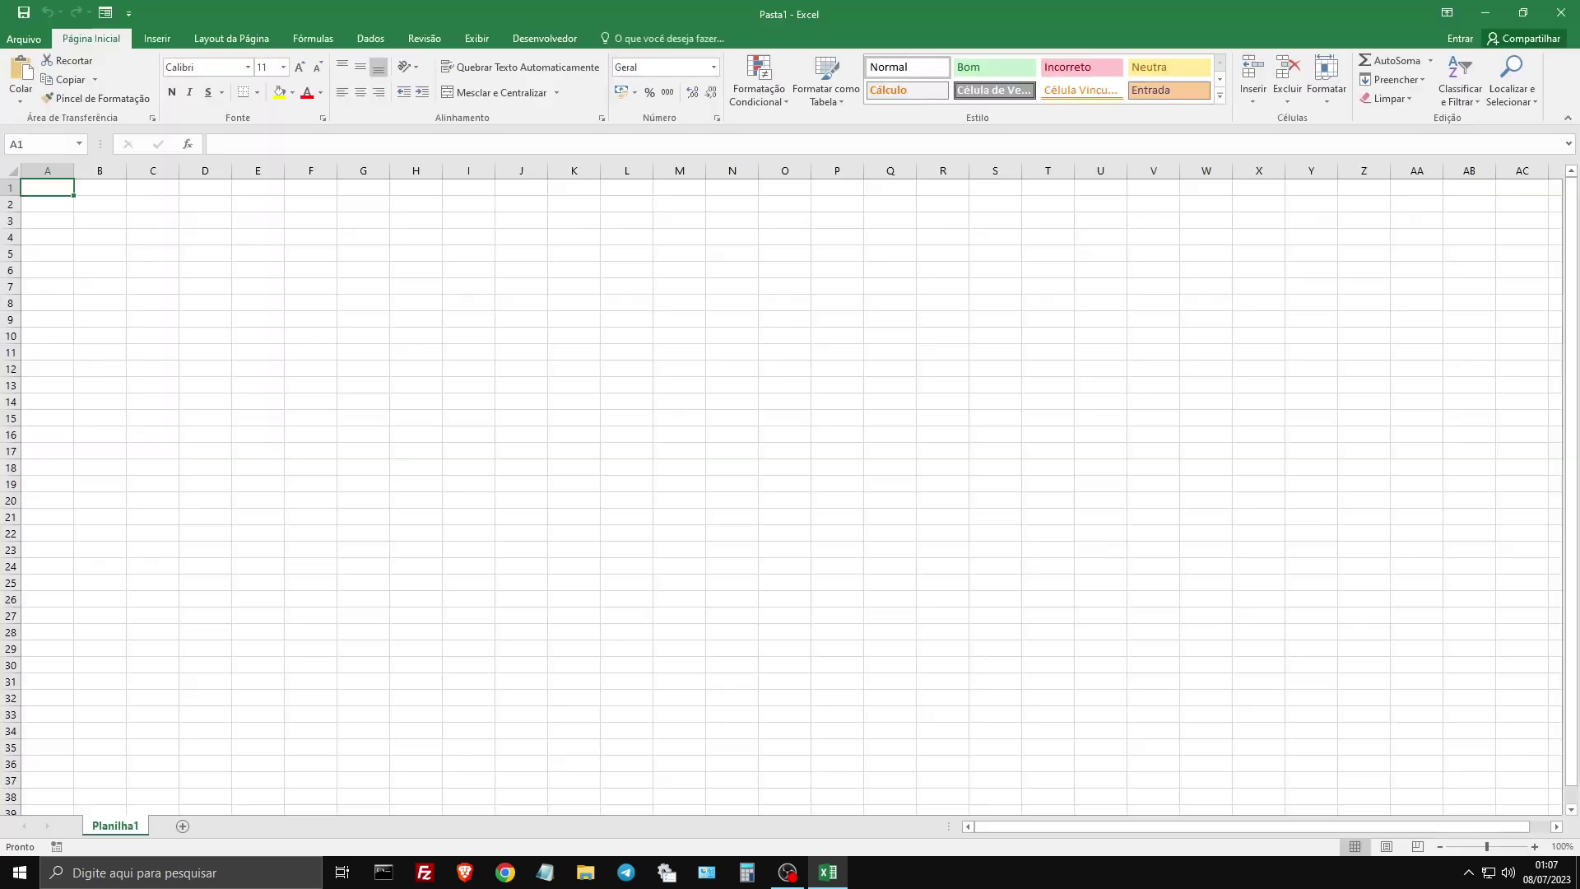
# - Import lista notas bertioga2.txt via Dados > De Texto to start the Text Import Wizard
pyautogui.click(370, 38)
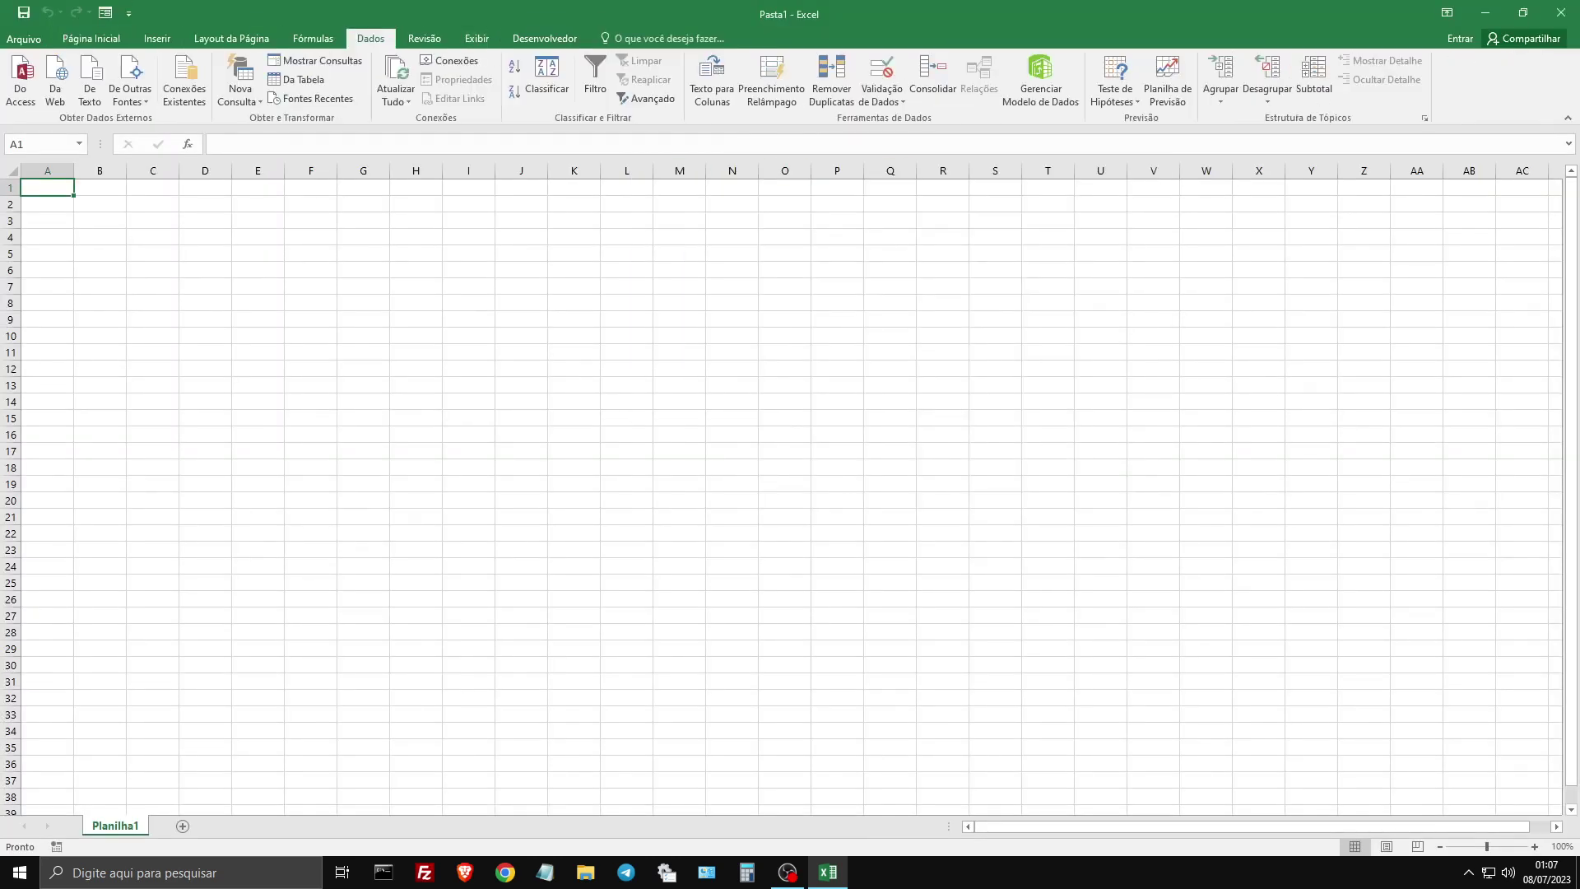
pyautogui.click(90, 82)
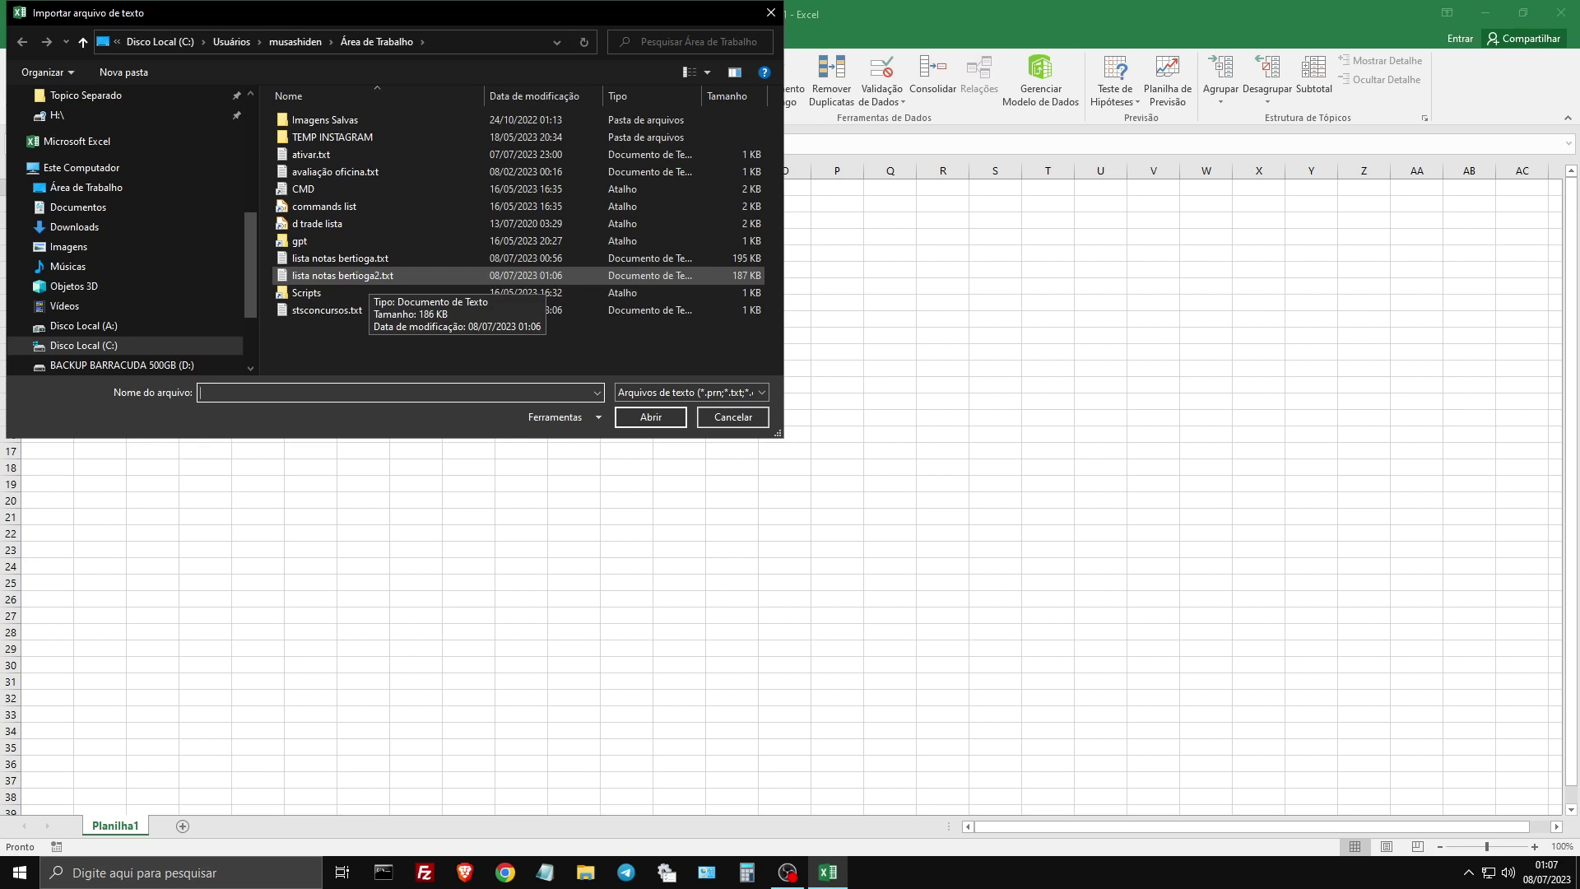
pyautogui.click(370, 276)
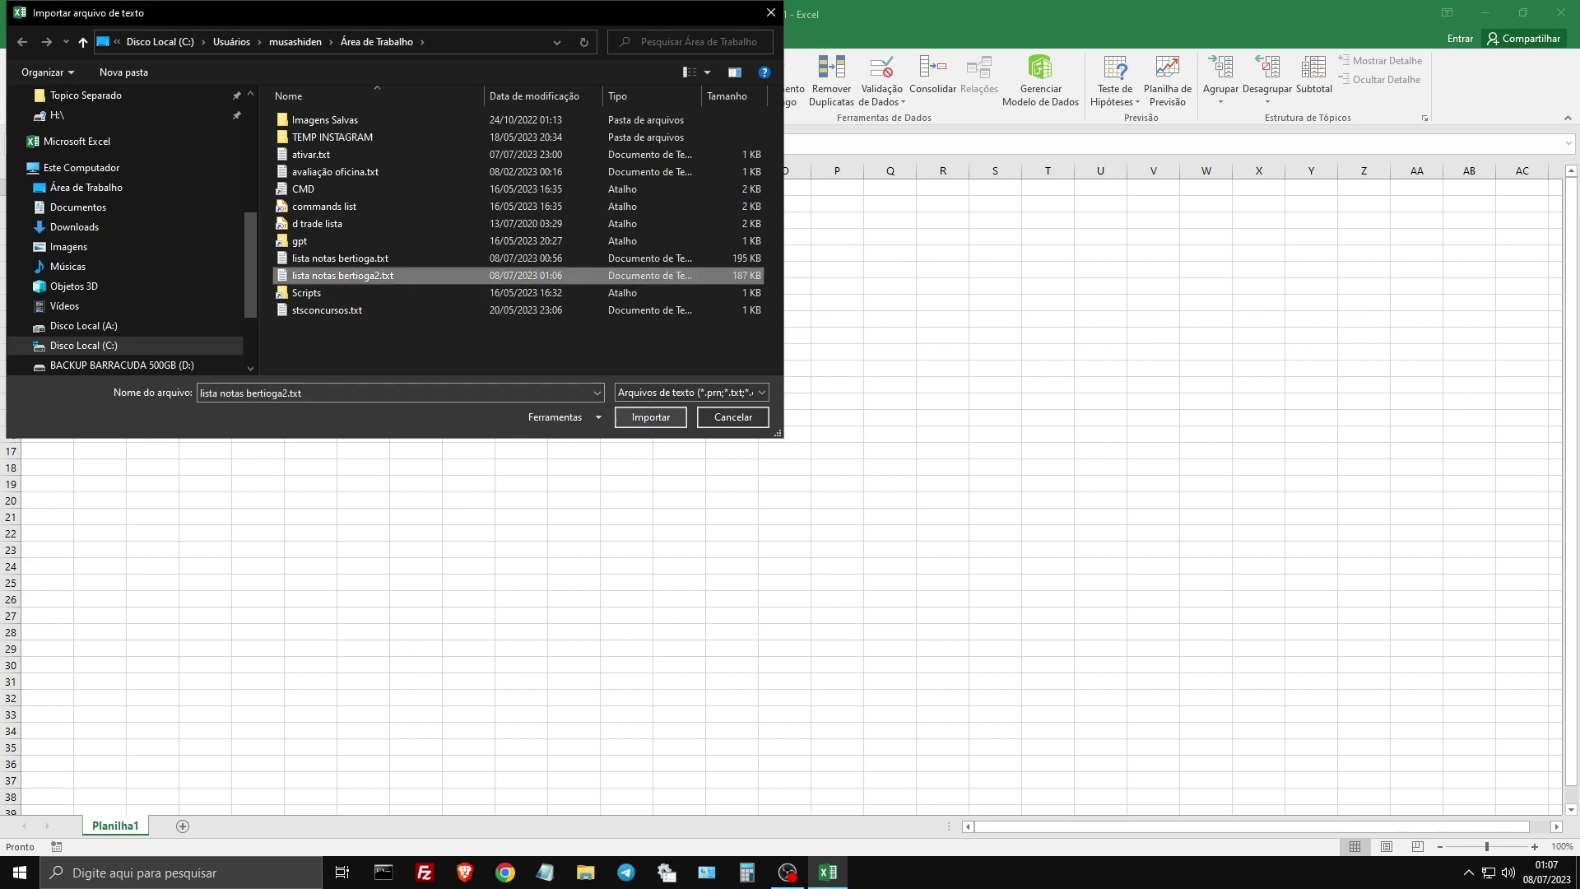
pyautogui.click(650, 417)
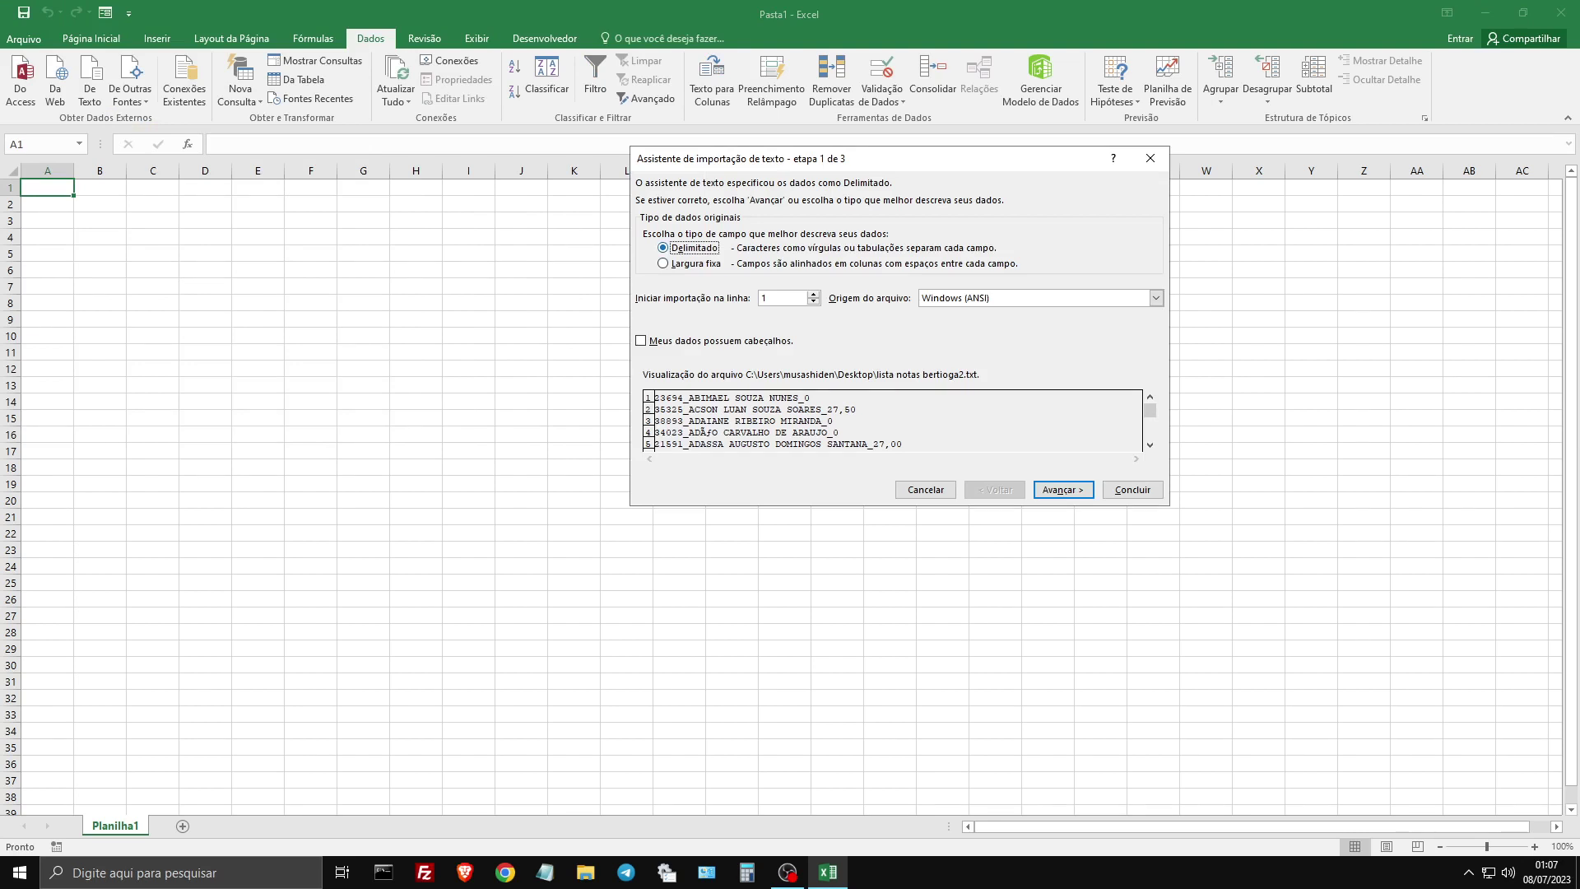
# - Set Origem do arquivo to 65000 : Unicode (UTF-7) and advance to the delimiter step
pyautogui.click(1156, 298)
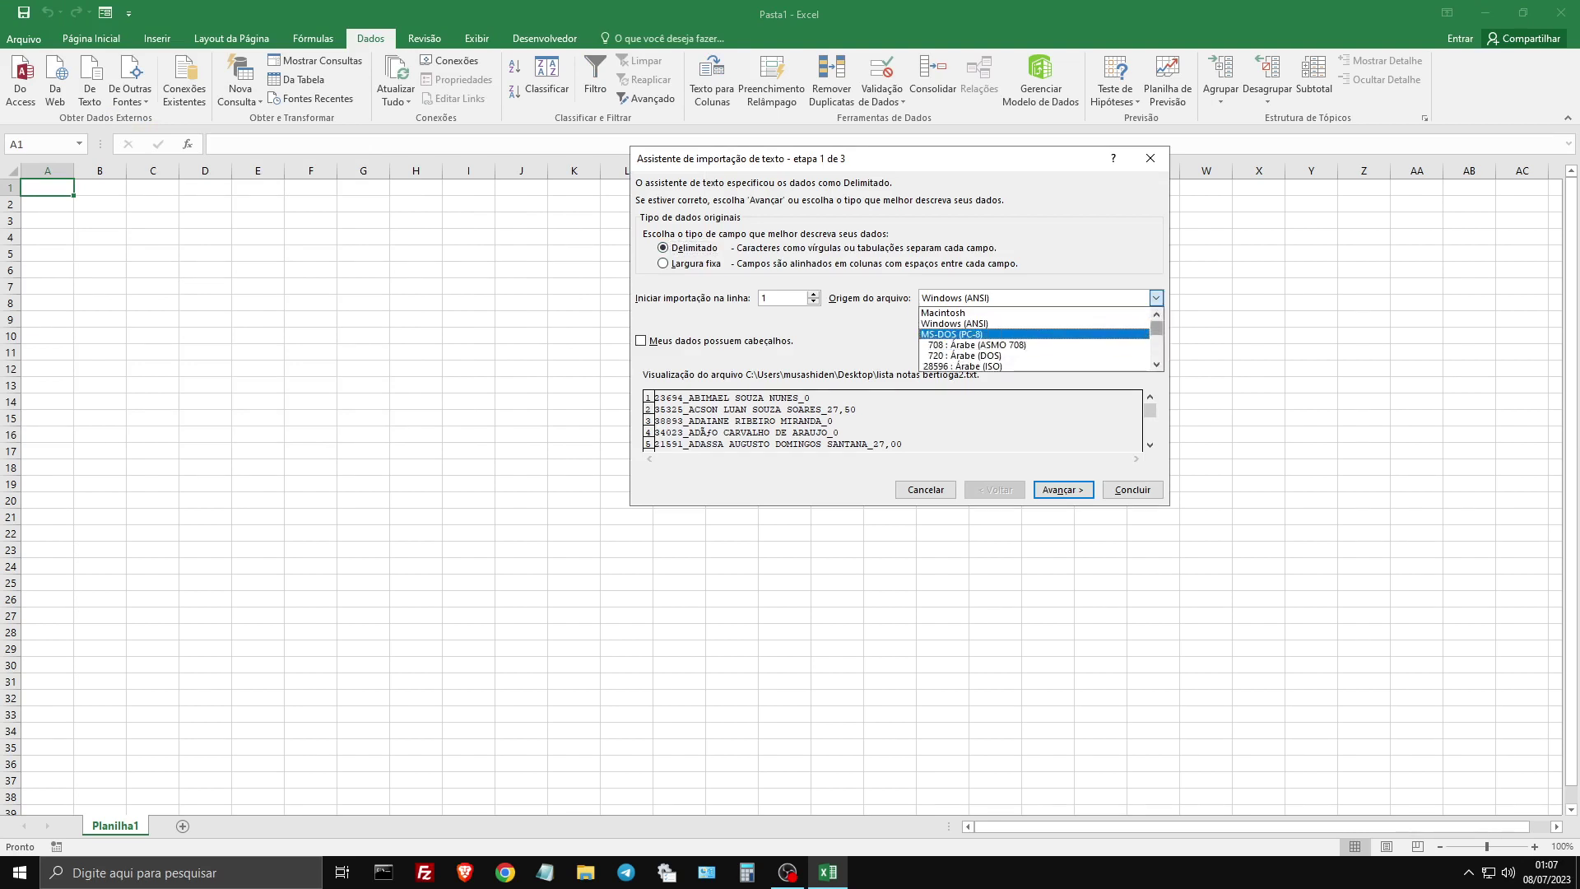
pyautogui.scroll(-5, 1037, 339)
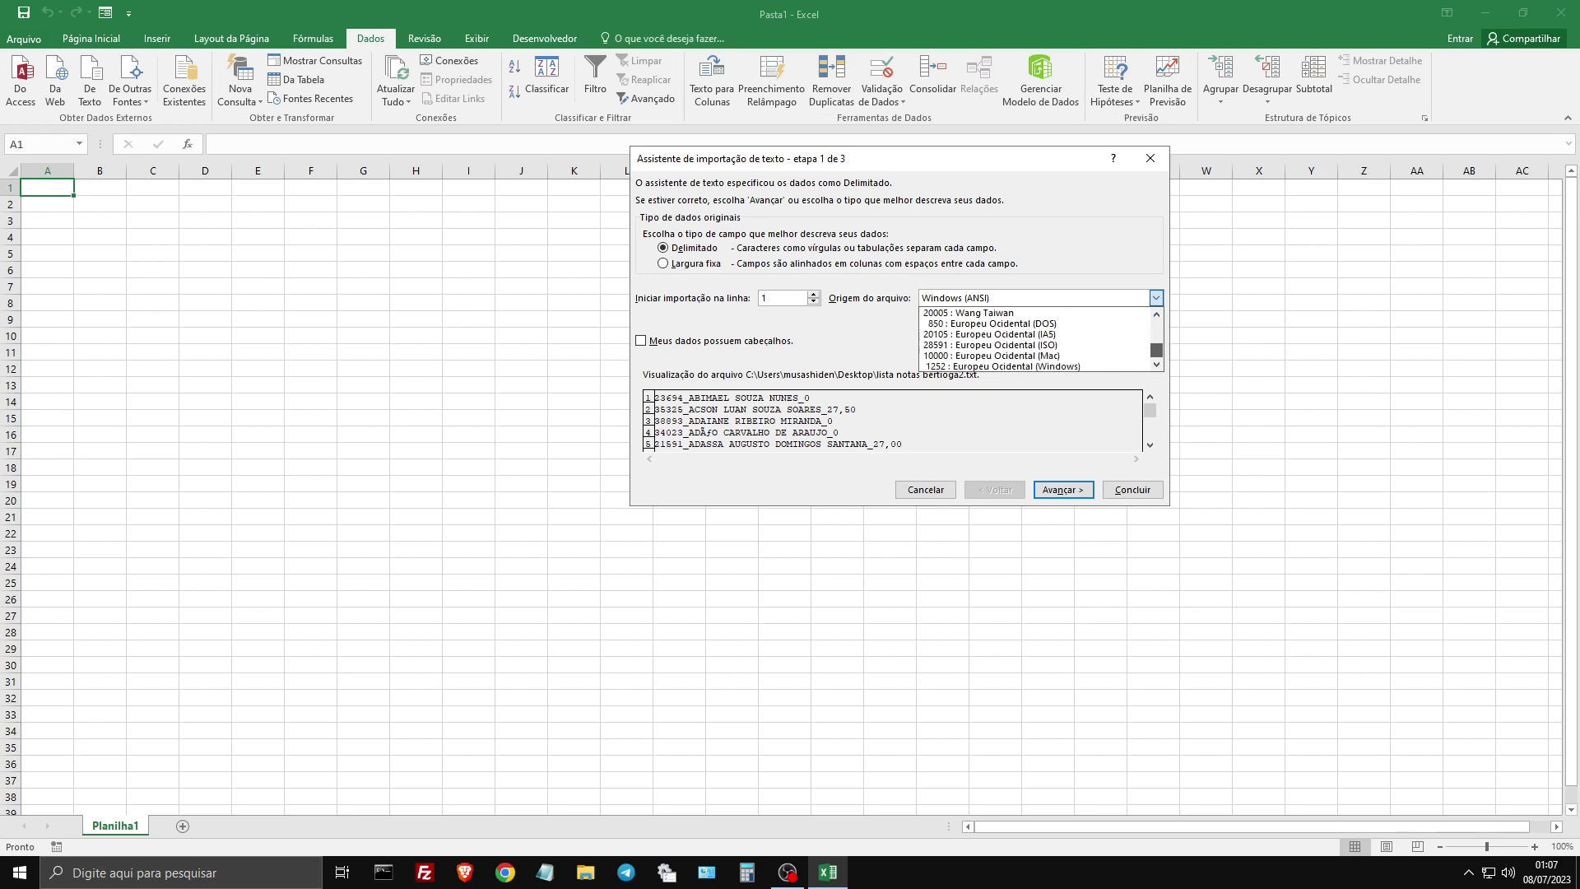
pyautogui.scroll(1, 987, 345)
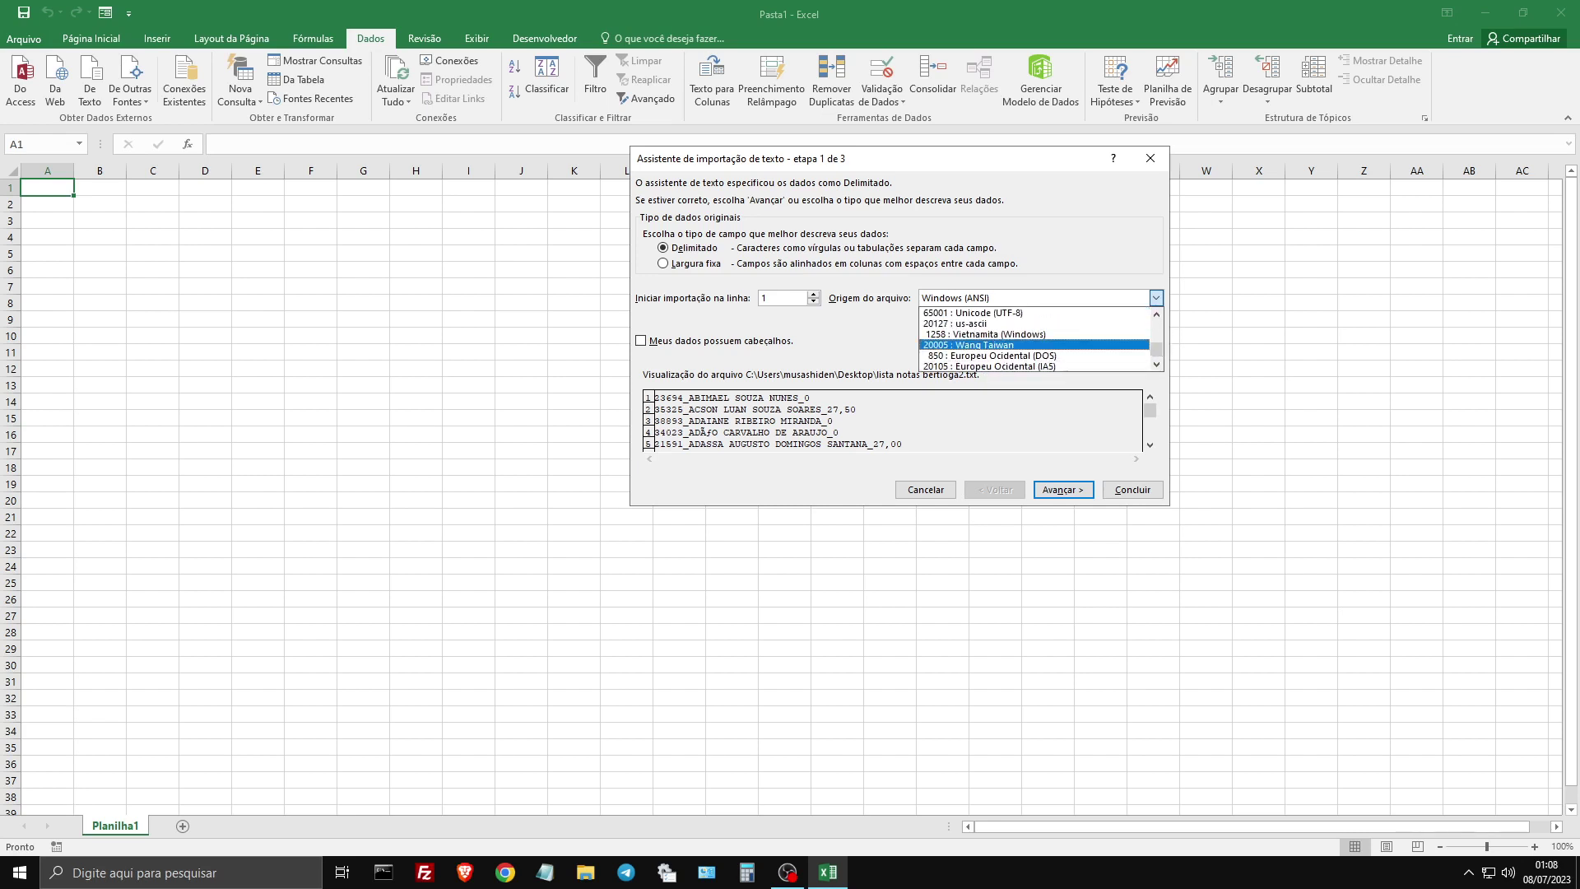
pyautogui.scroll(1, 1037, 339)
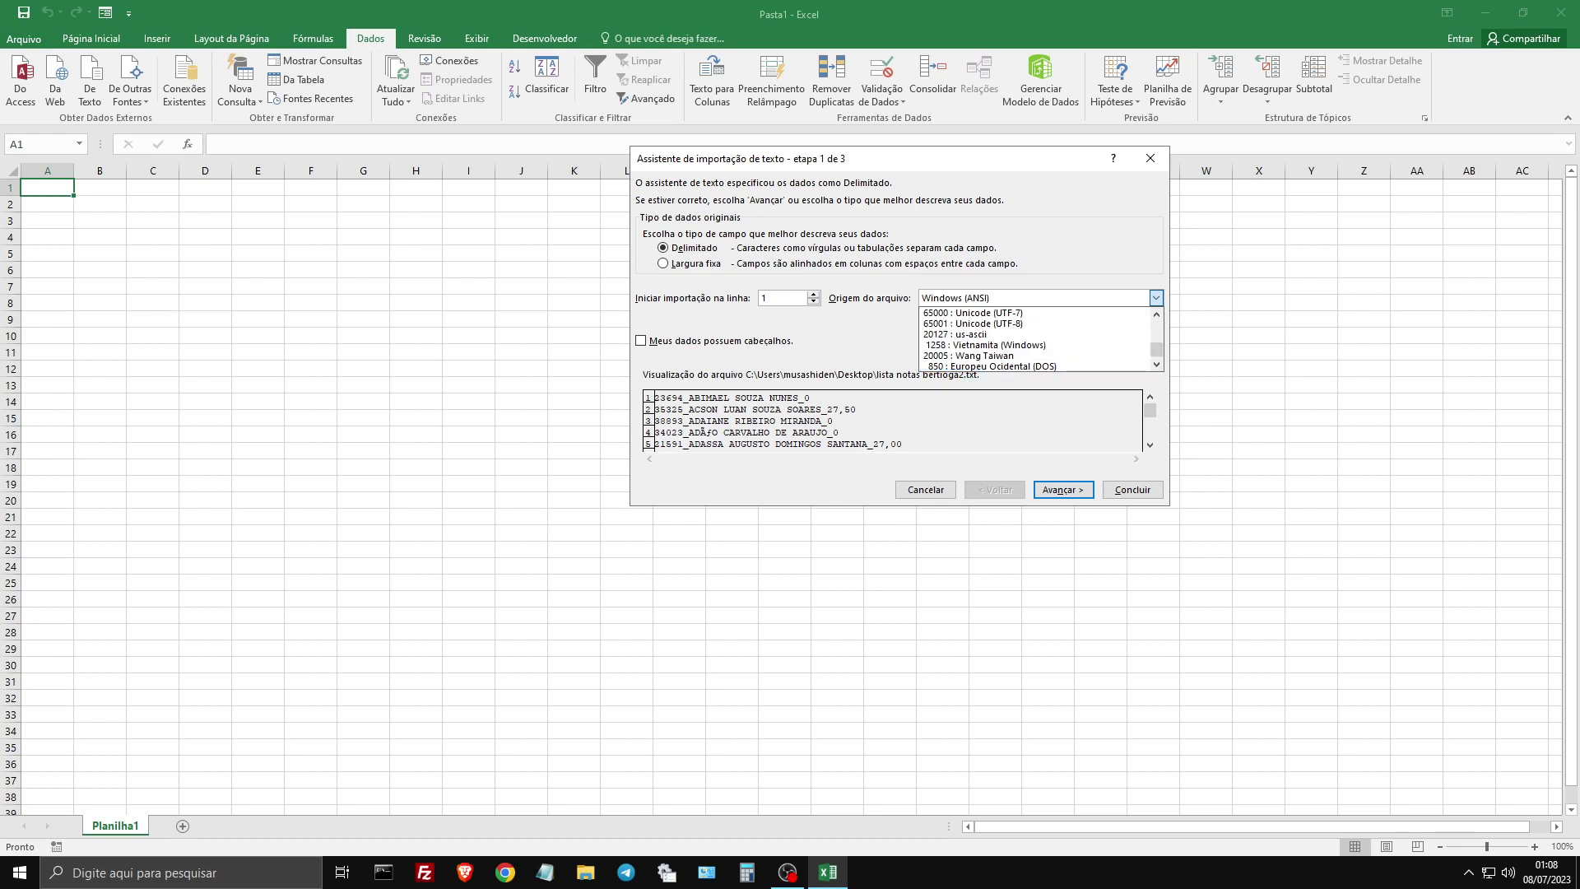
pyautogui.scroll(1, 988, 324)
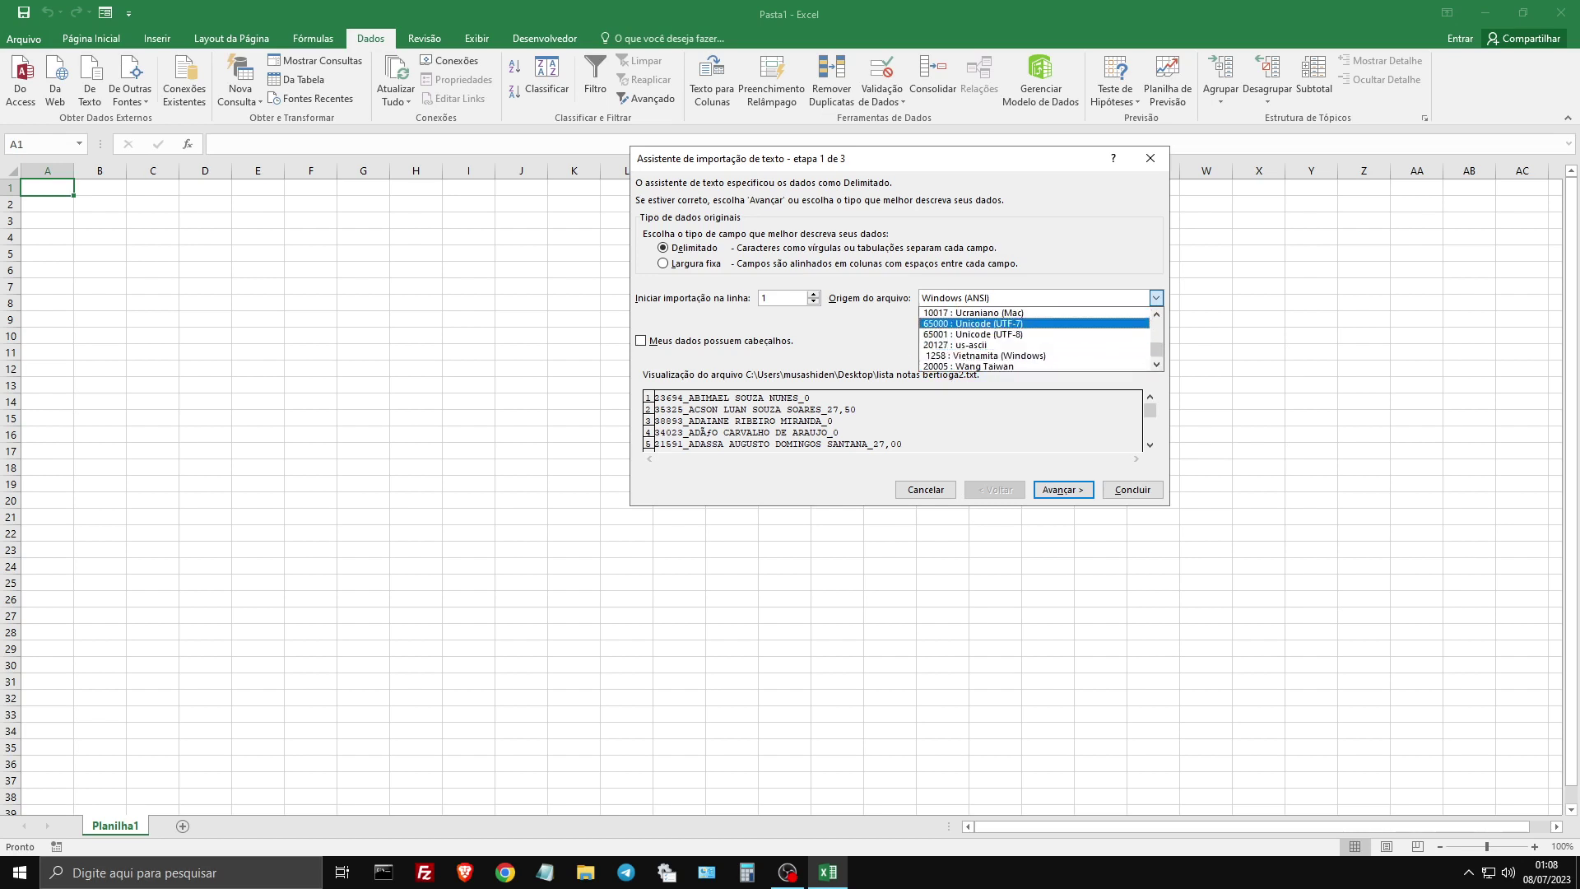
pyautogui.click(987, 324)
pyautogui.click(1156, 298)
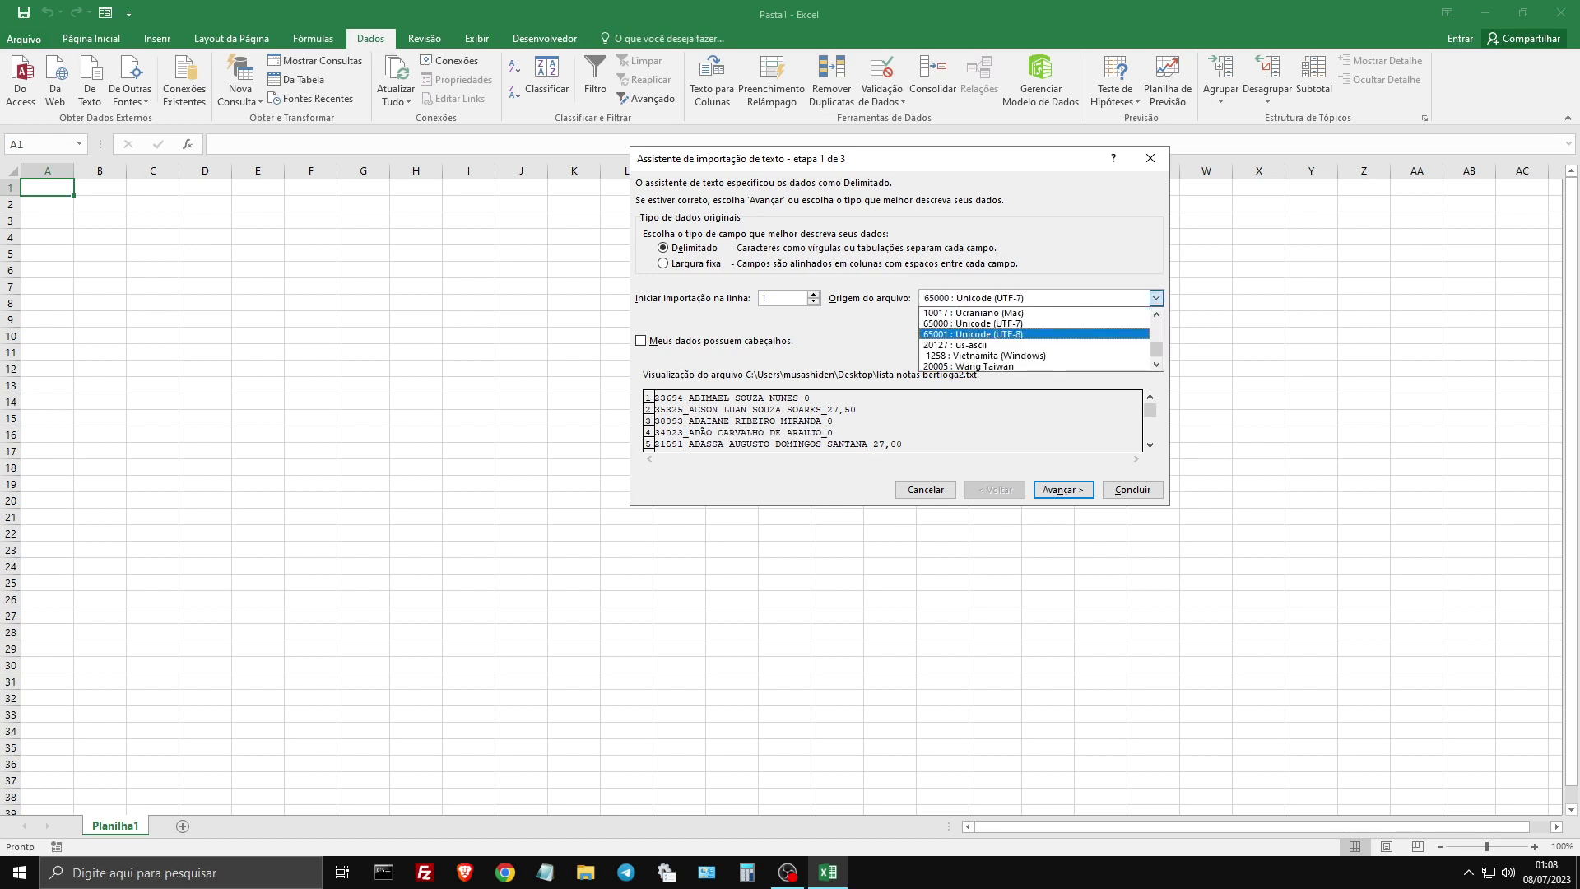
pyautogui.press('Escape')
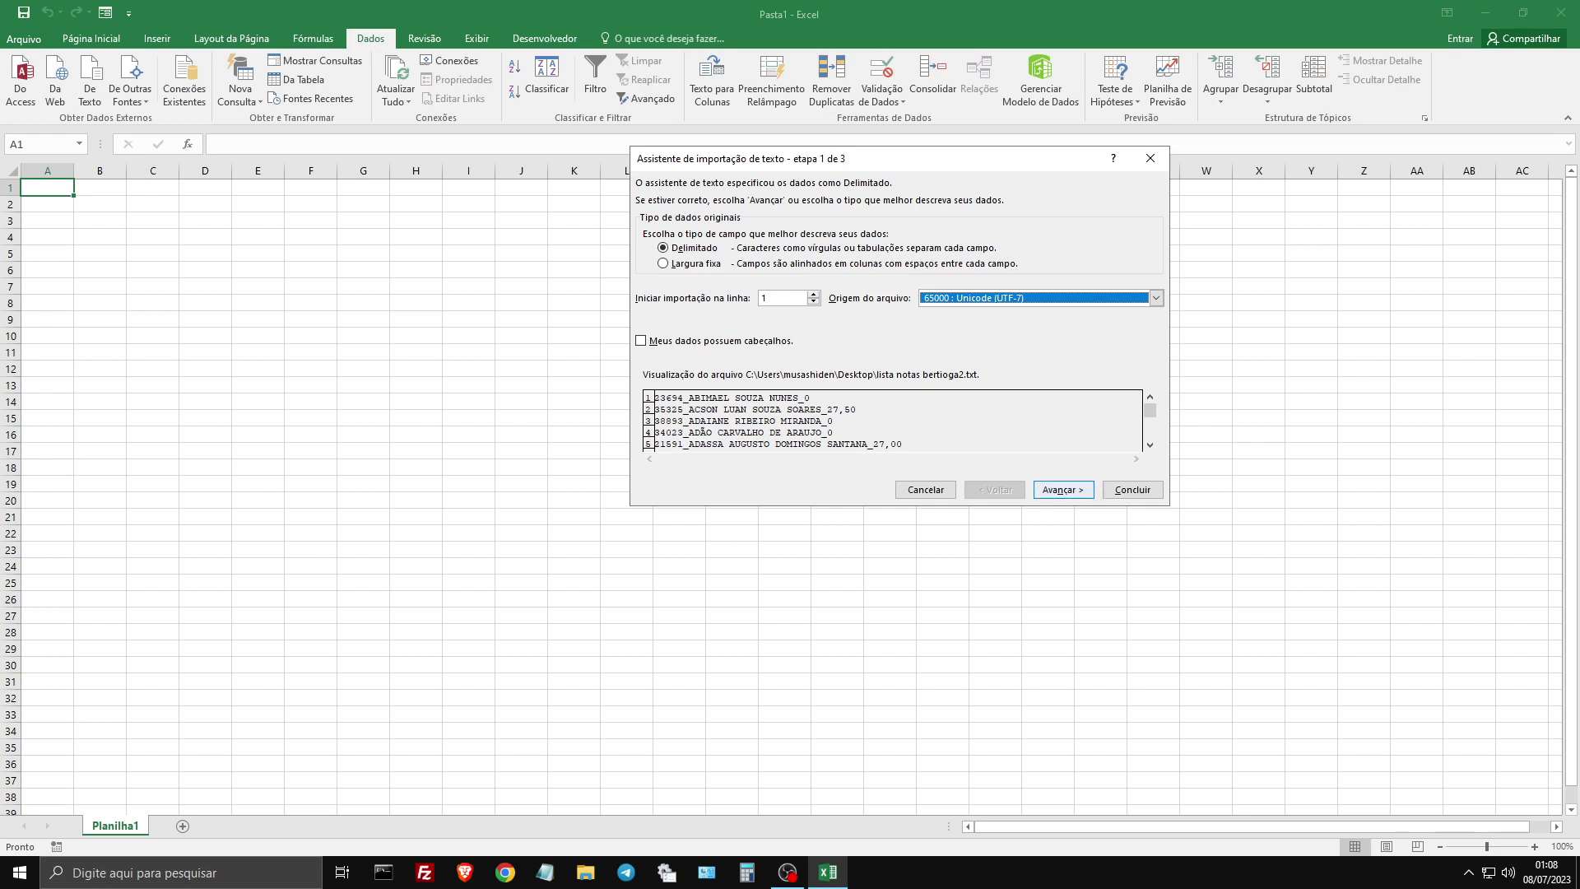
pyautogui.press('Return')
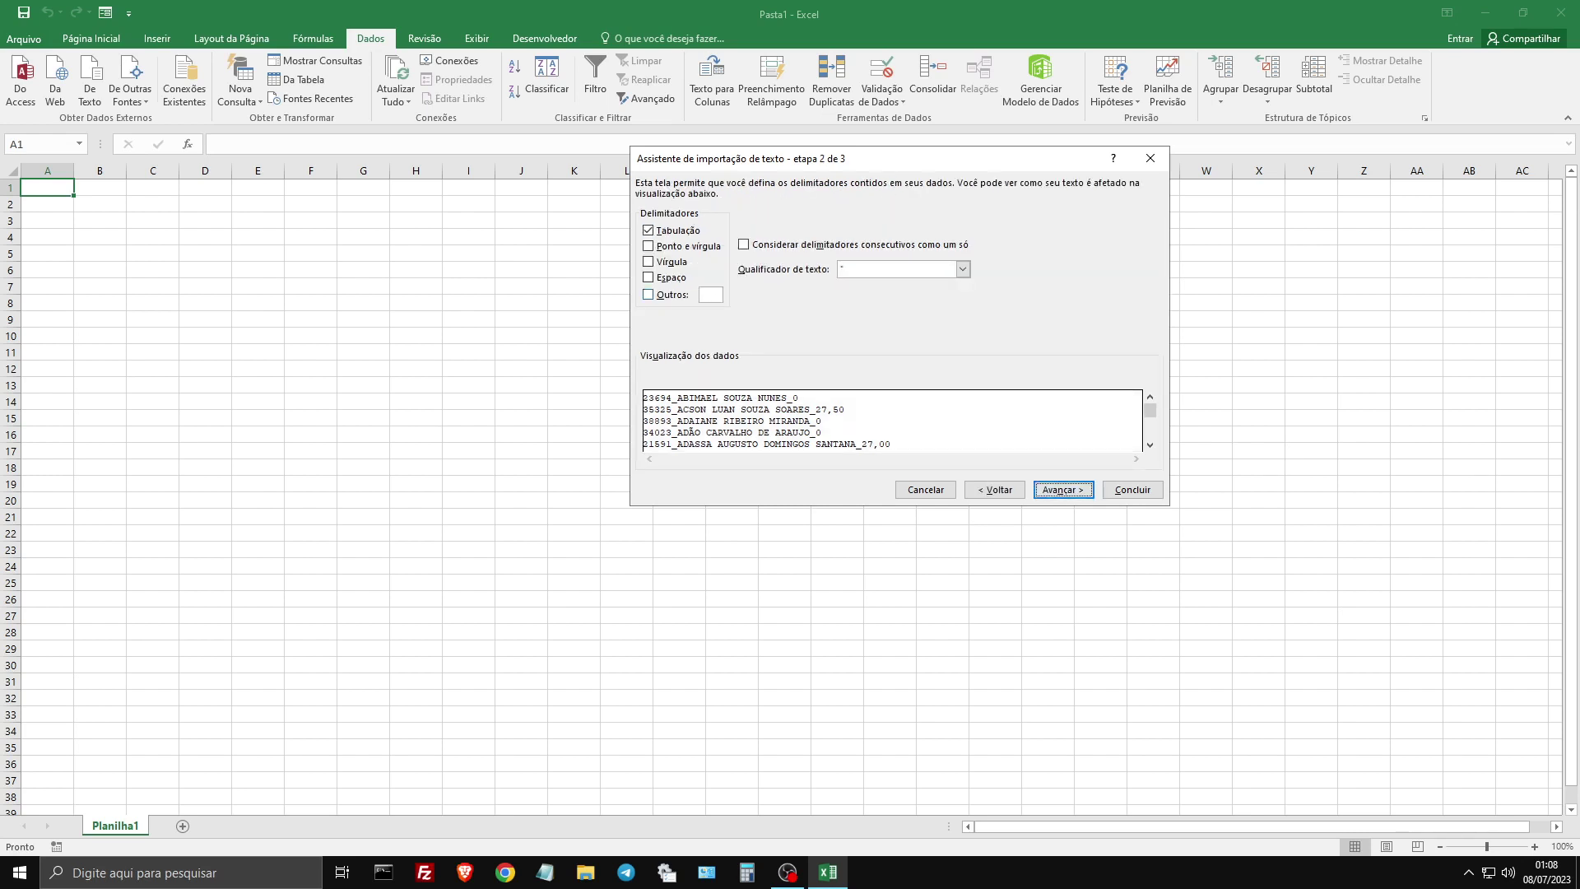
# - Use _ as the Outros delimiter and finish importing into columns A, B and C
pyautogui.hotkey('alt', 'o')
pyautogui.write('_')
pyautogui.click(1063, 489)
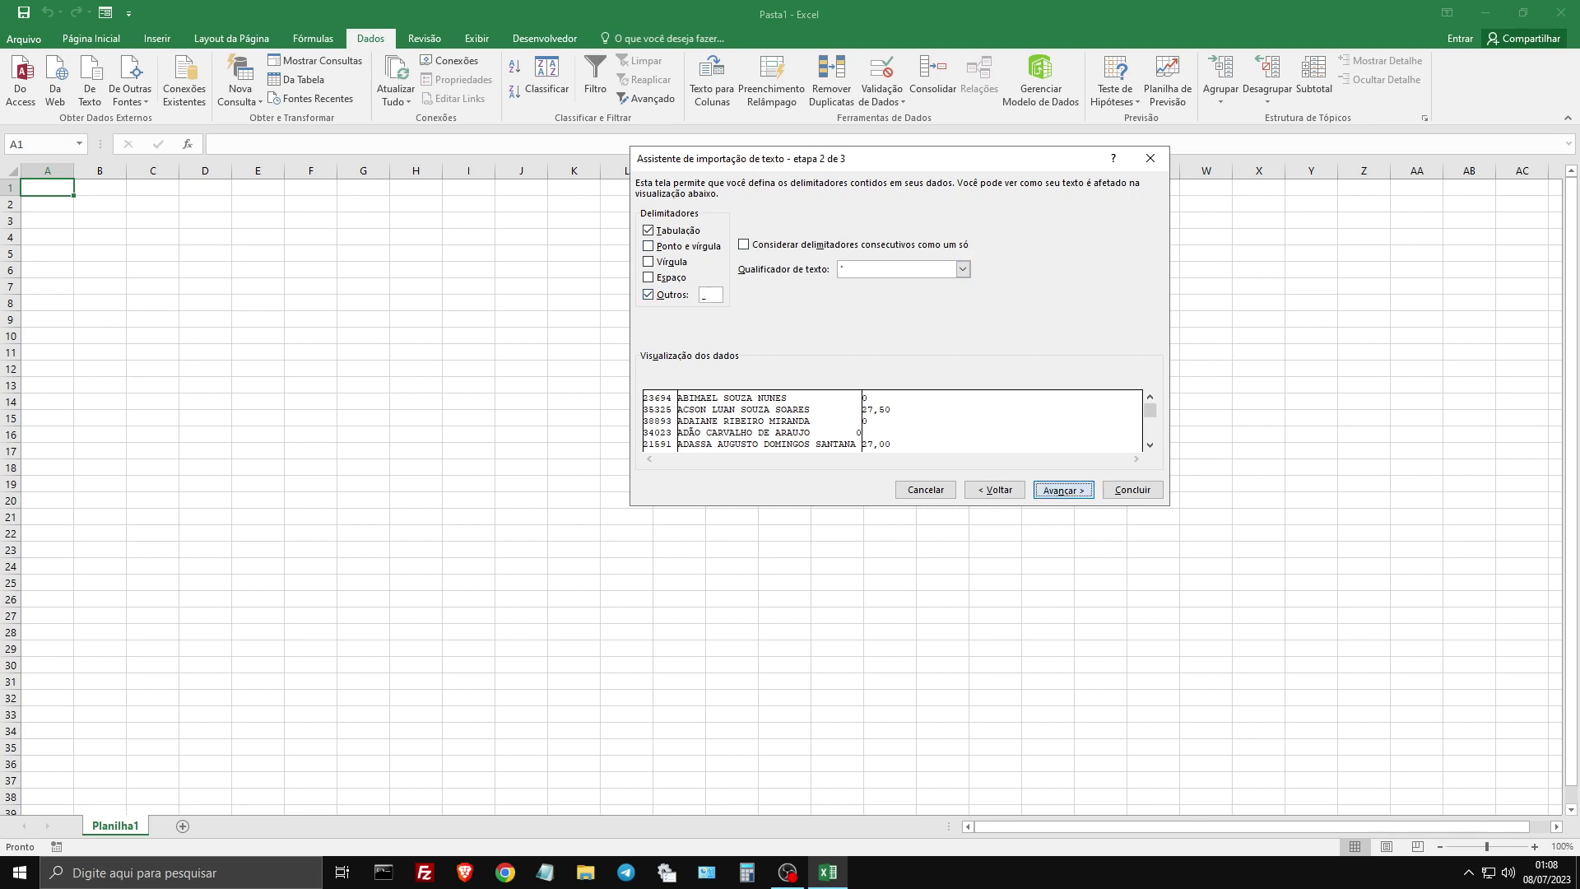
pyautogui.press('Return')
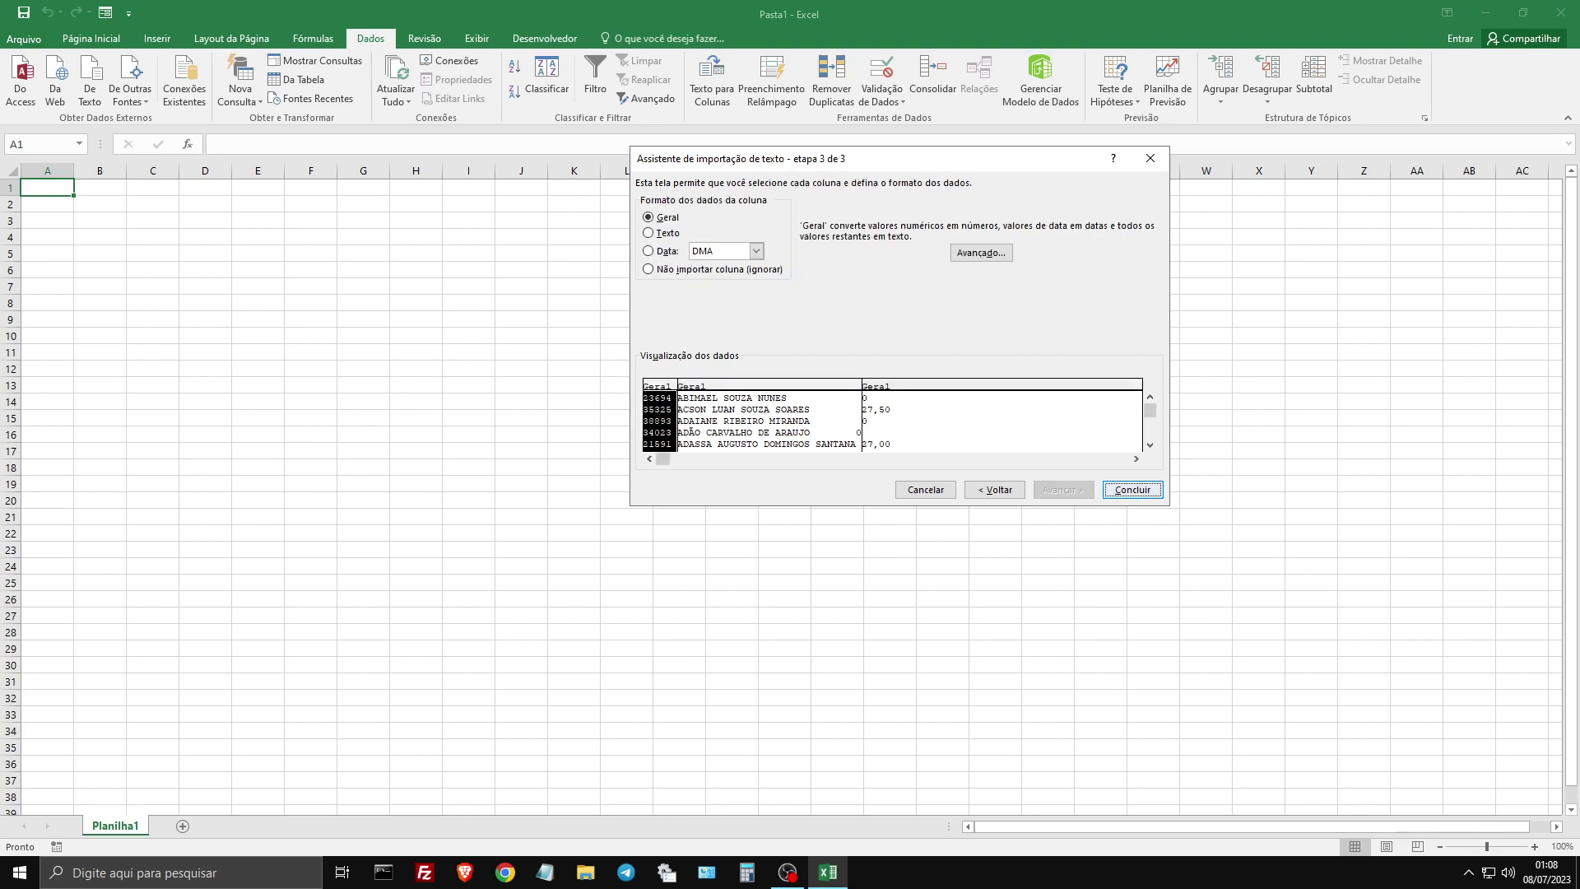
pyautogui.press('Return')
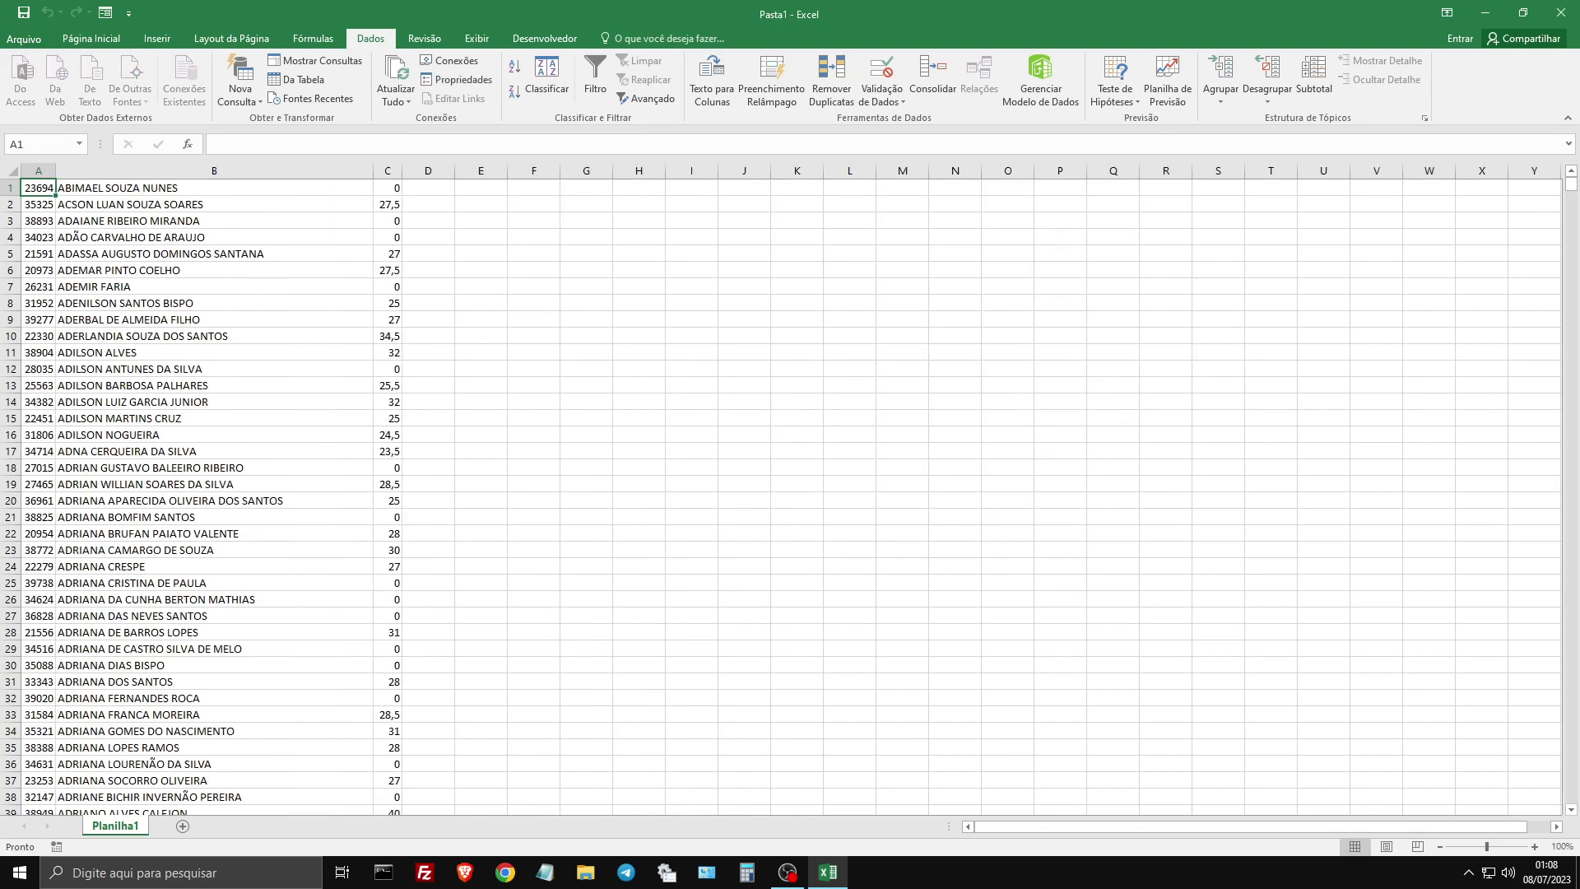
# - Widen columns A and C so the candidate IDs and scores are fully visible
pyautogui.click(214, 253)
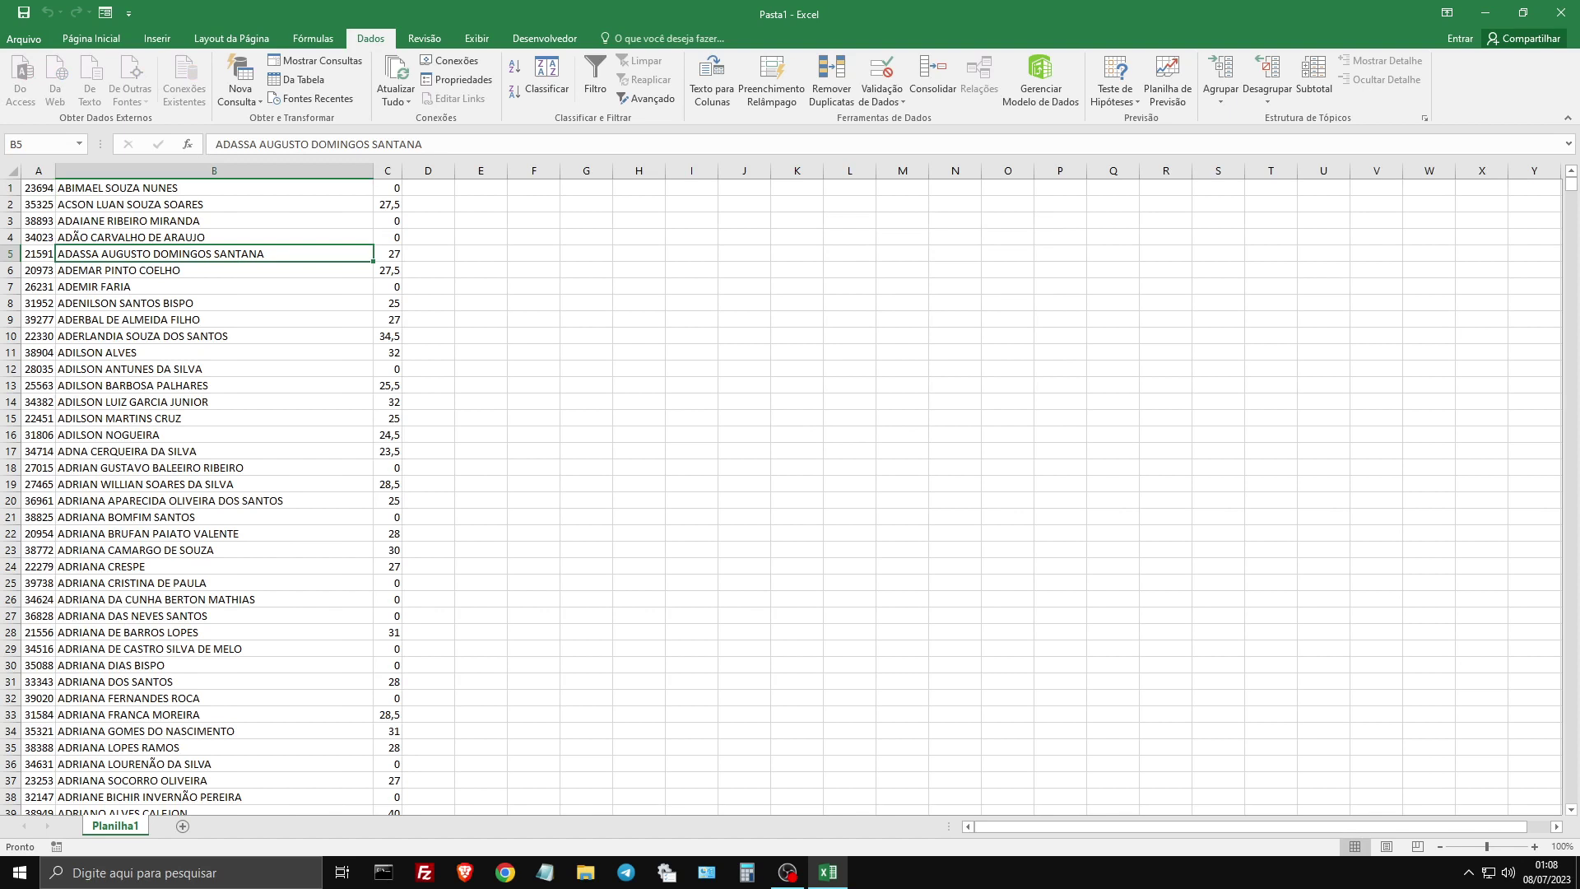
pyautogui.moveTo(55, 171); pyautogui.dragTo(109, 170)
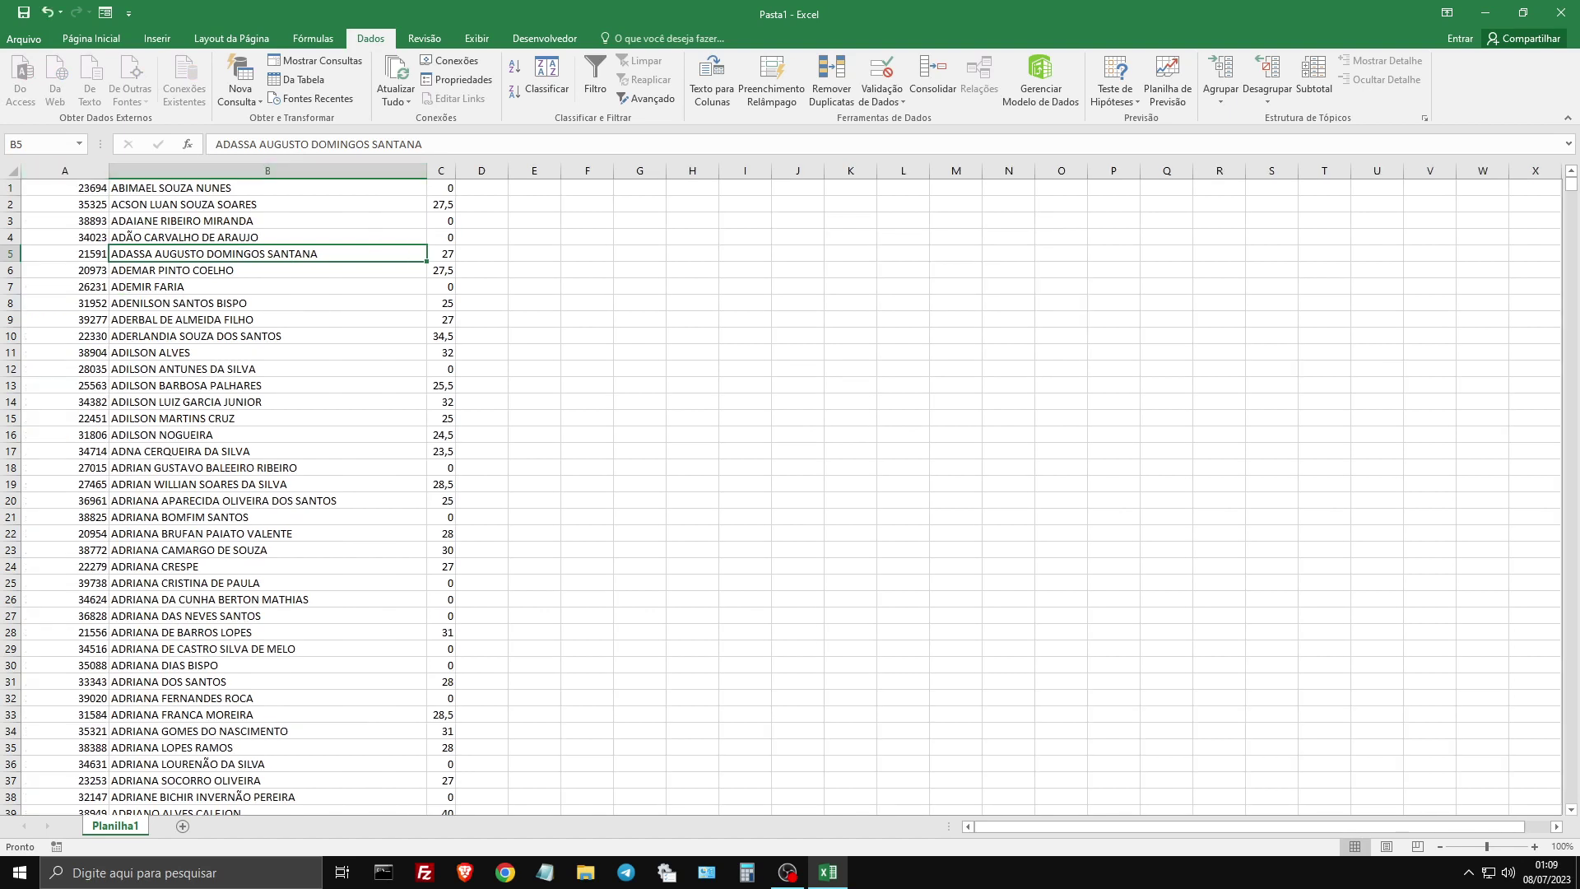
pyautogui.moveTo(456, 170); pyautogui.dragTo(557, 171)
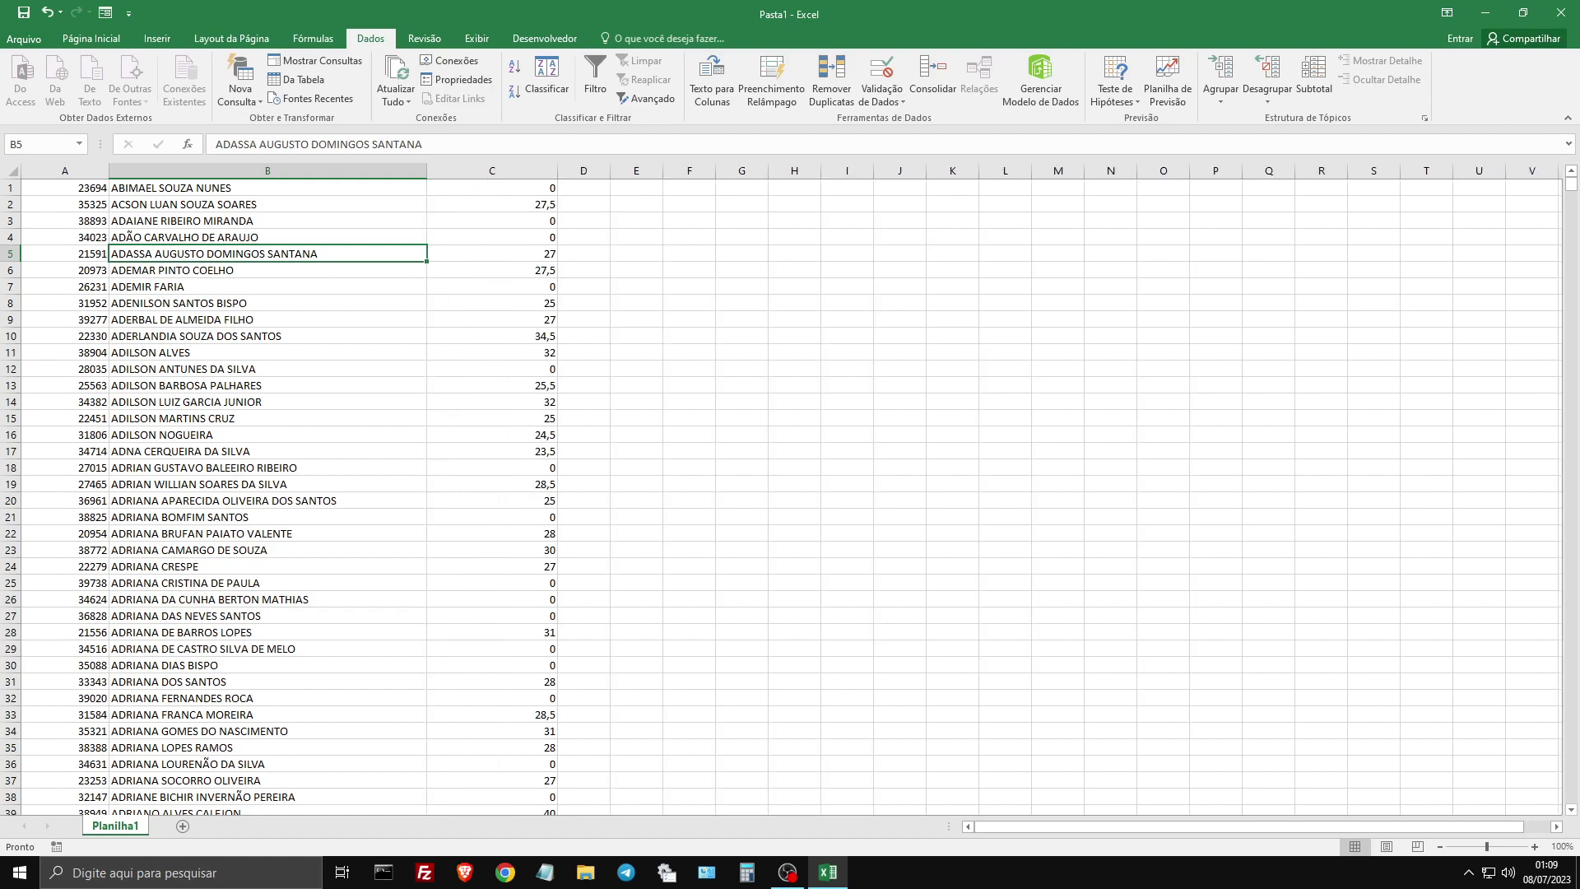
# - Save the workbook to the desktop (Área de Trabalho) as notas ibam bertioga.xlsx
pyautogui.hotkey('ctrl', 's')
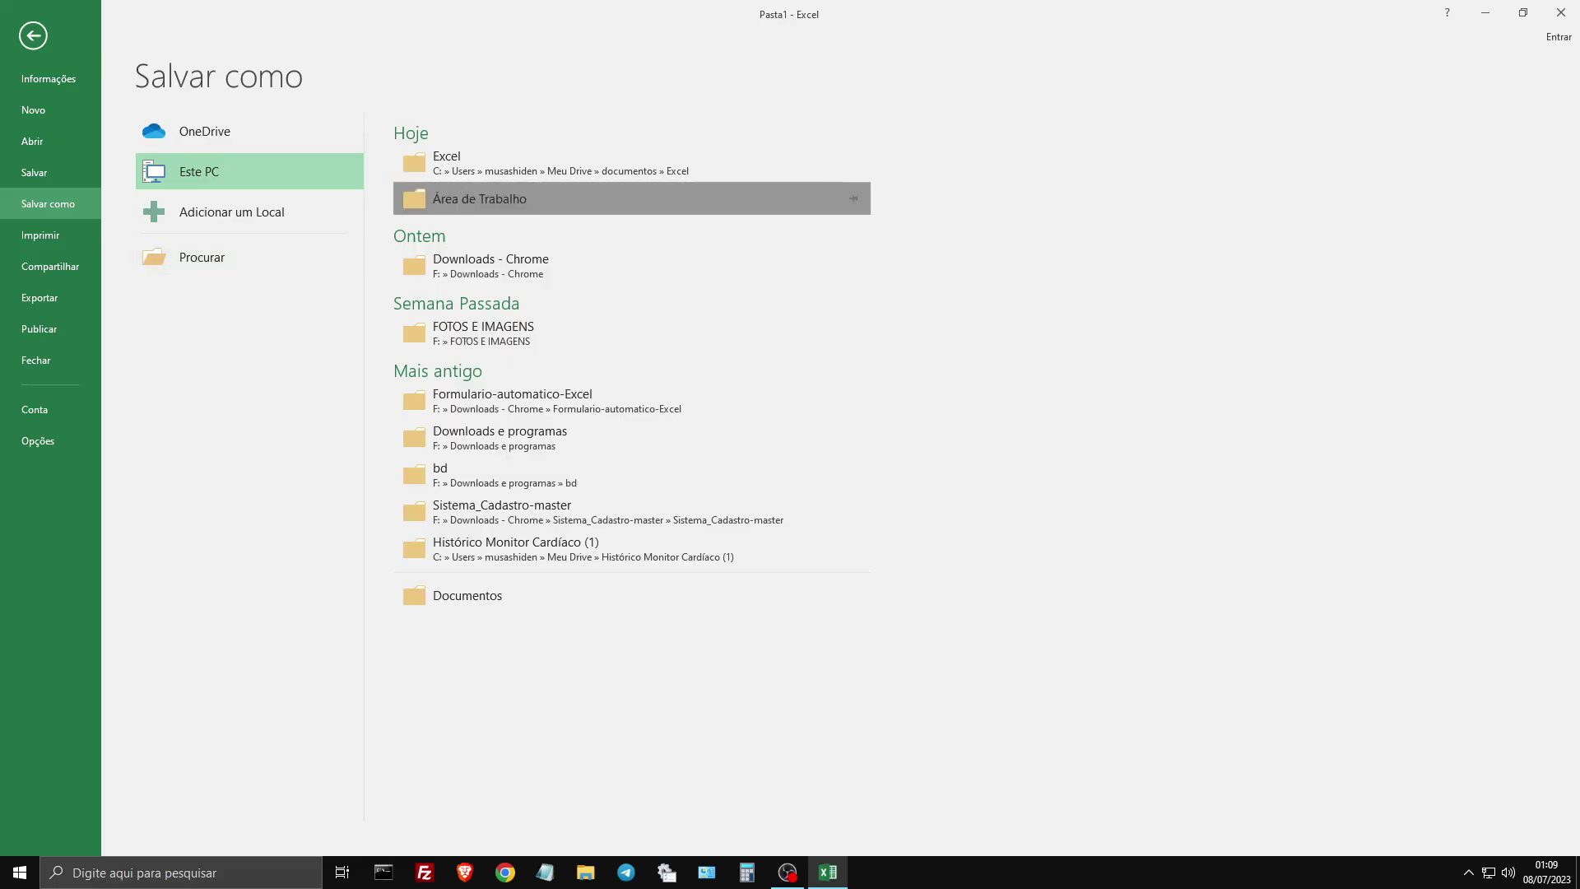
pyautogui.click(461, 198)
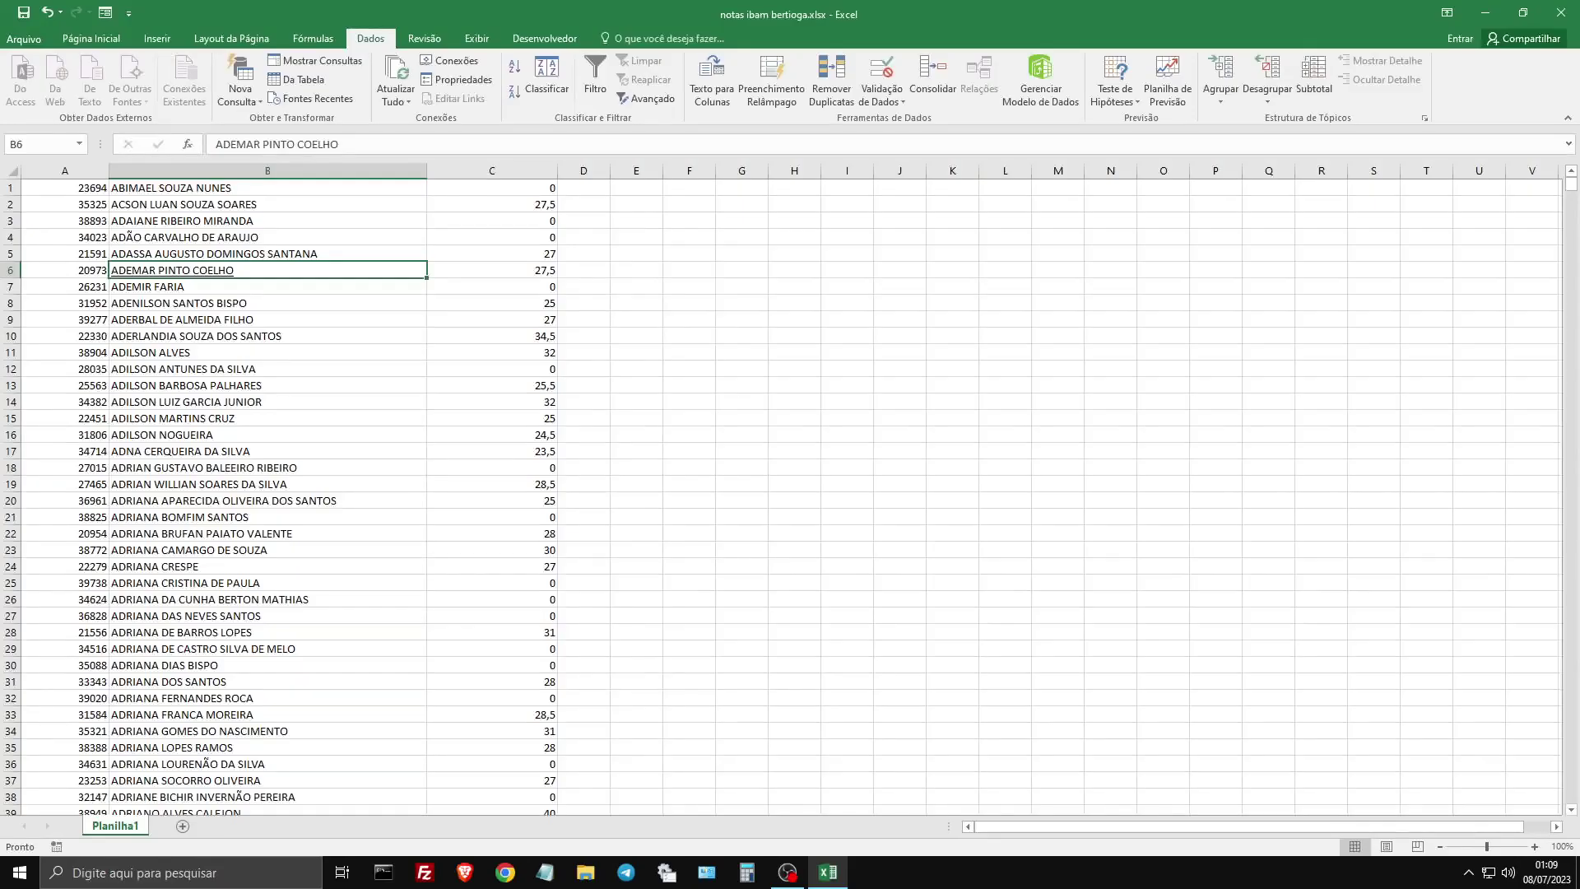
pyautogui.click(267, 253)
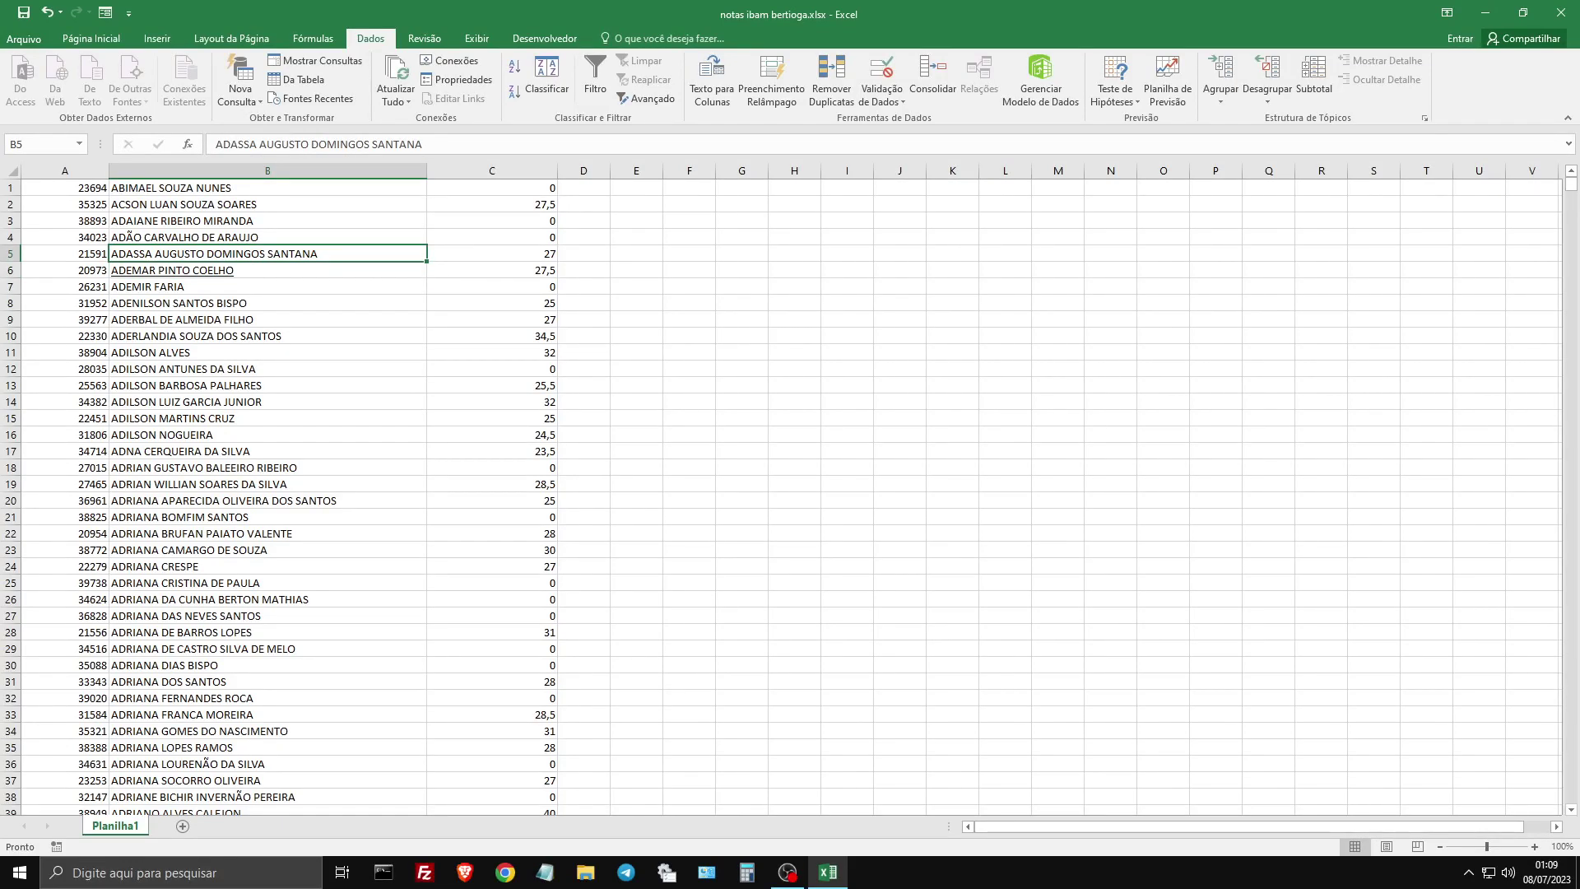
pyautogui.click(492, 188)
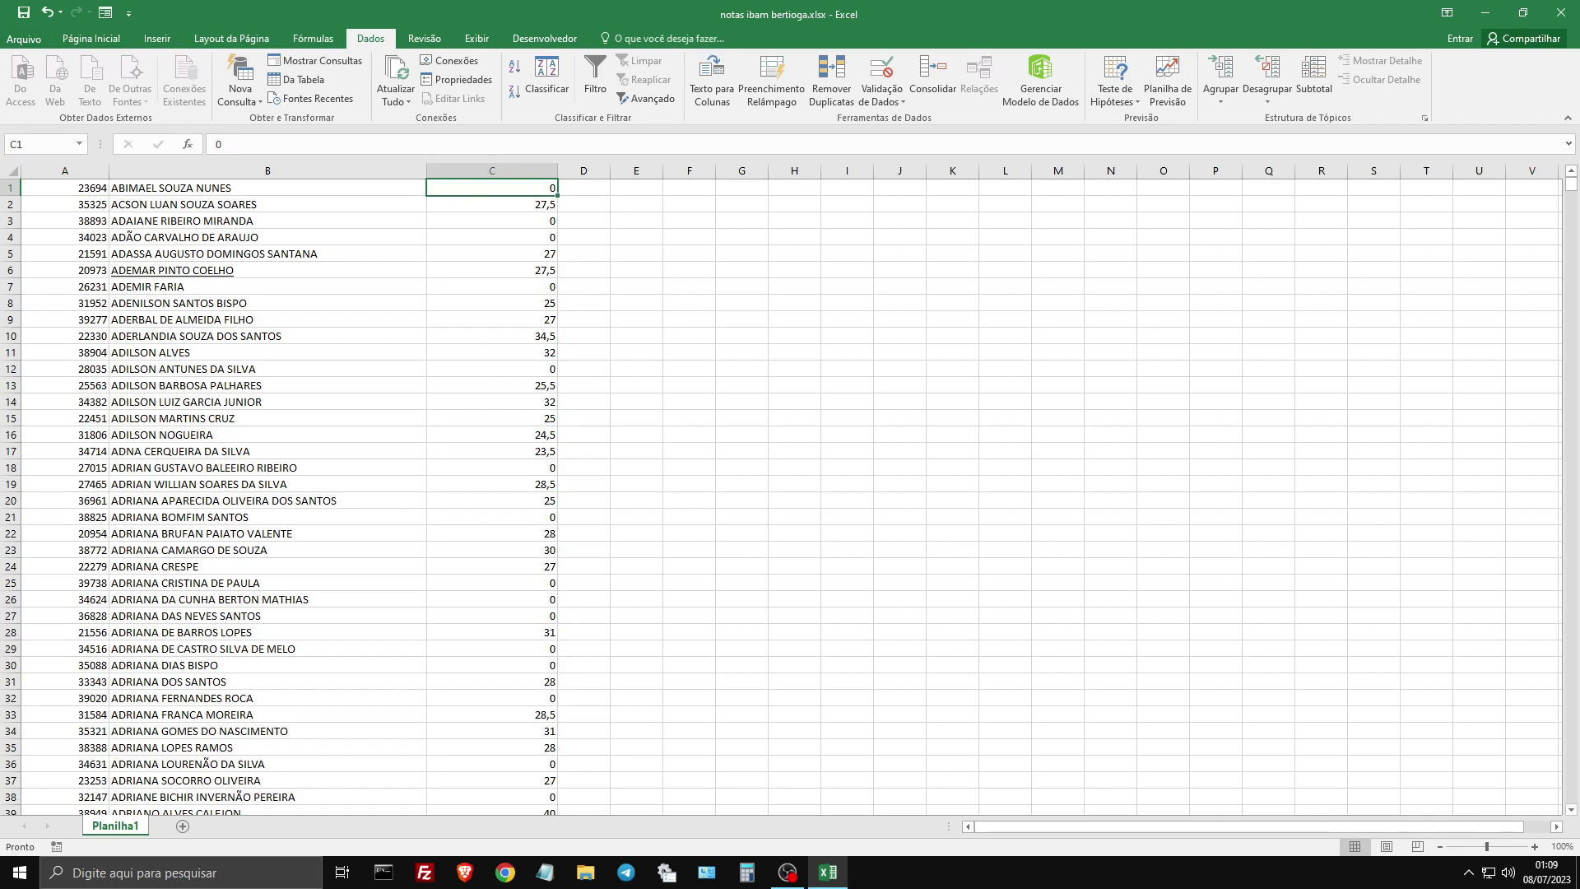
# - Sort the list by column C values, Do Maior para o Menor, so the score 45 leads
pyautogui.click(91, 39)
pyautogui.click(370, 39)
pyautogui.click(547, 83)
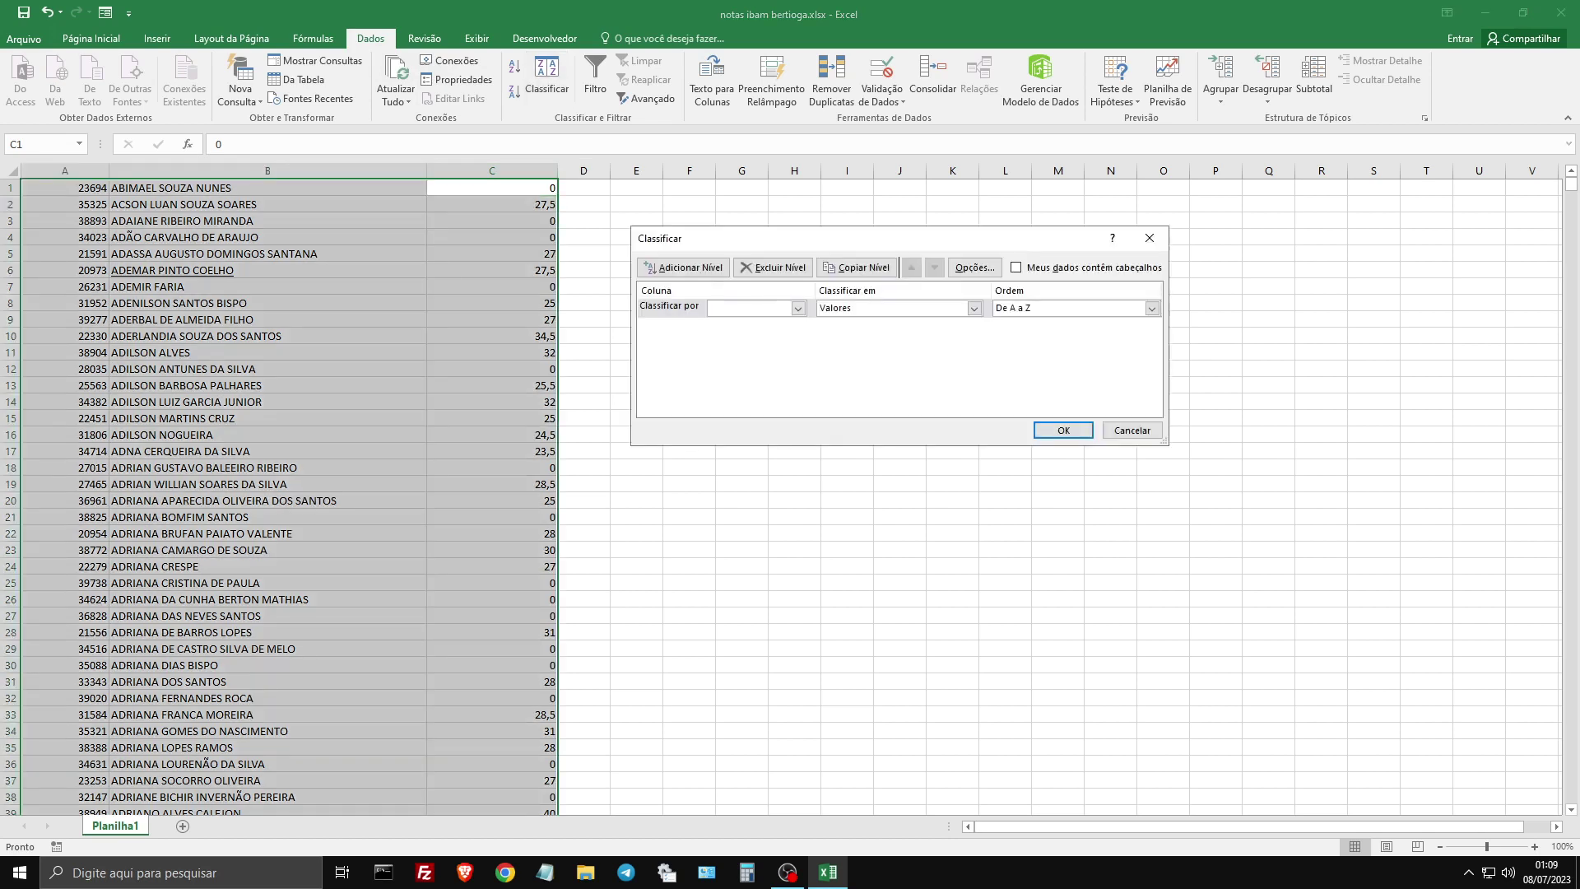
pyautogui.click(797, 308)
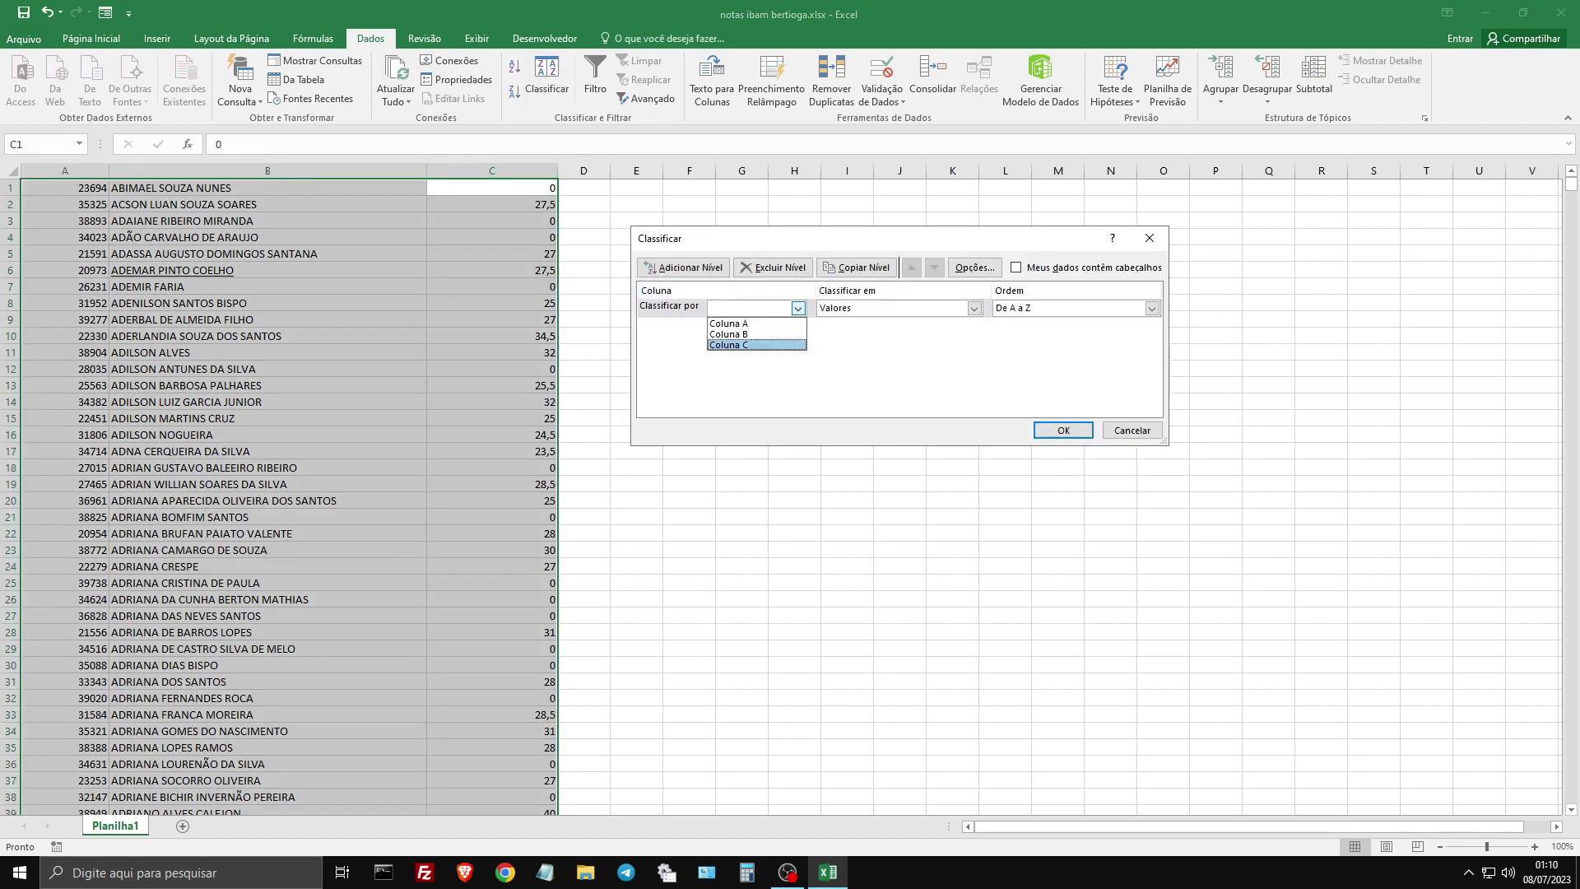
pyautogui.press('Return')
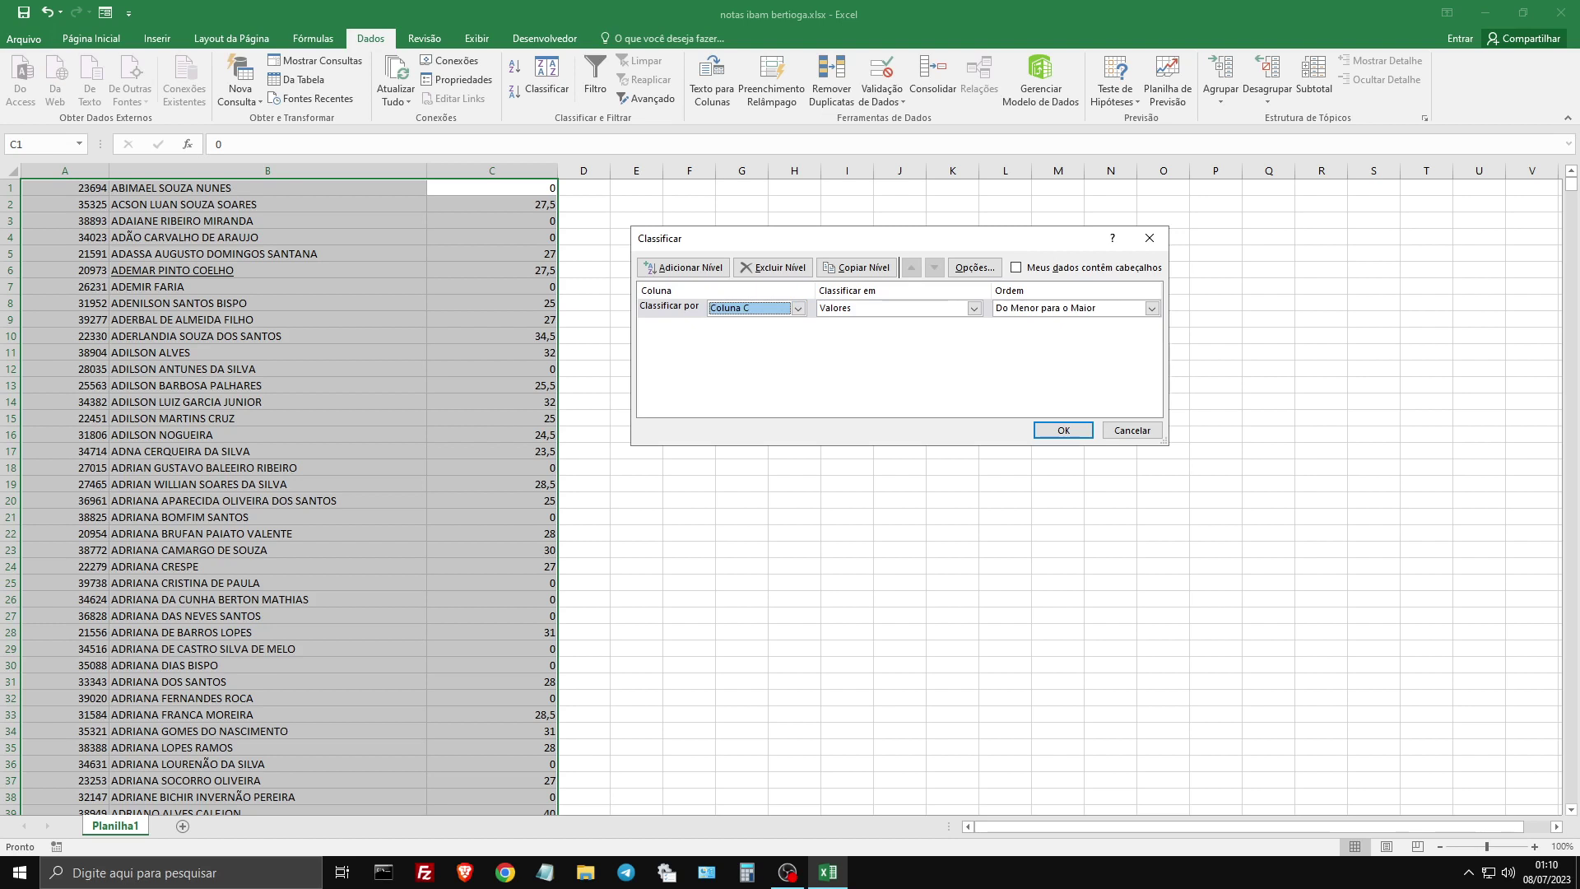
pyautogui.click(974, 307)
pyautogui.click(973, 308)
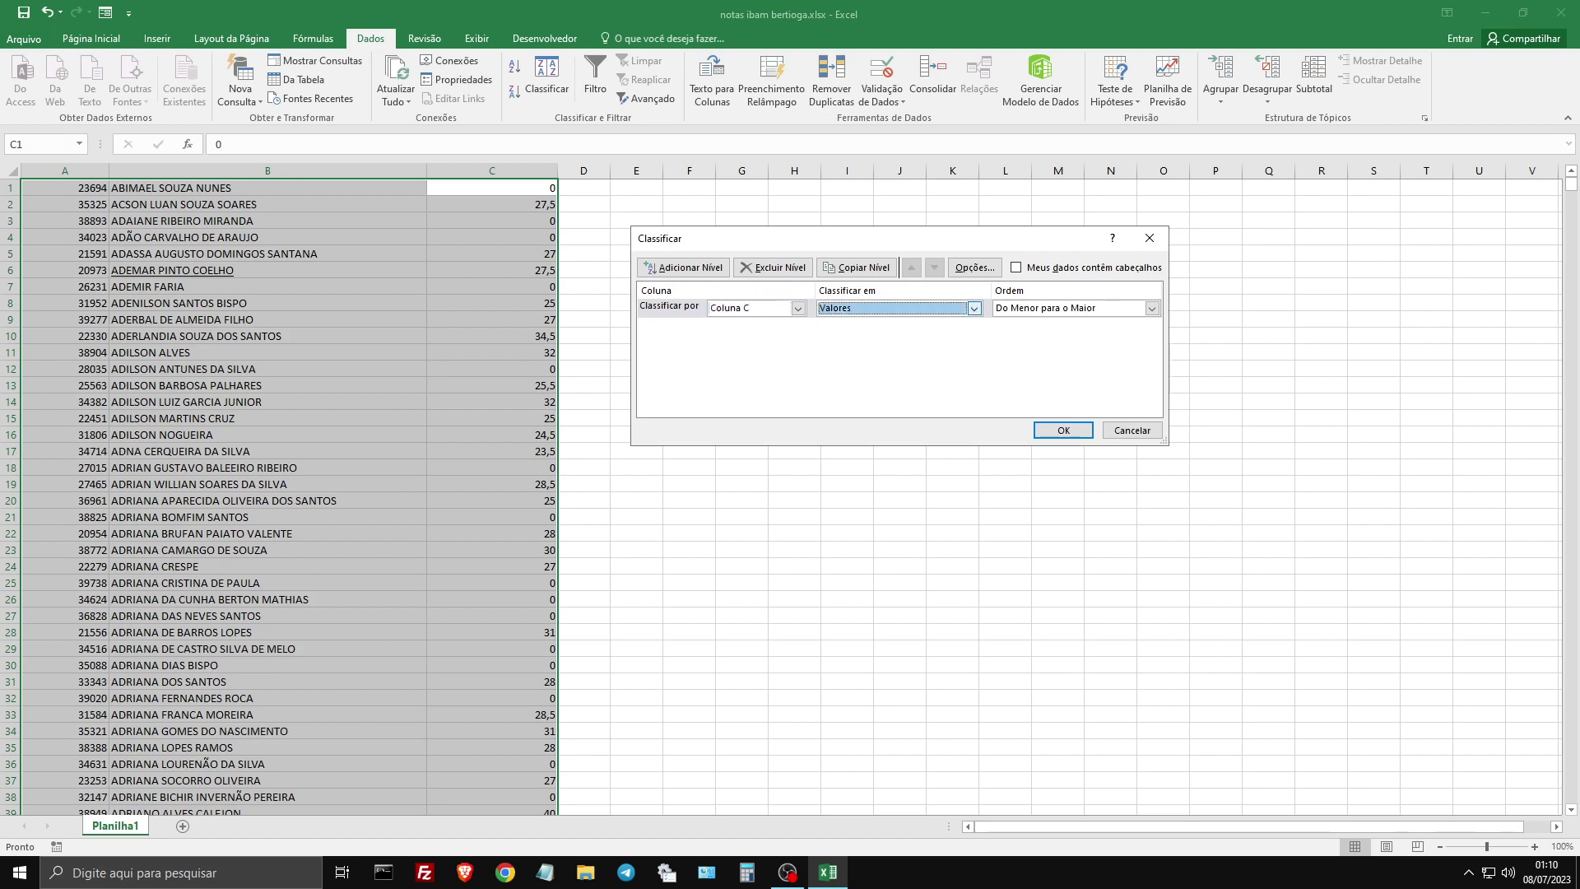
pyautogui.click(1152, 307)
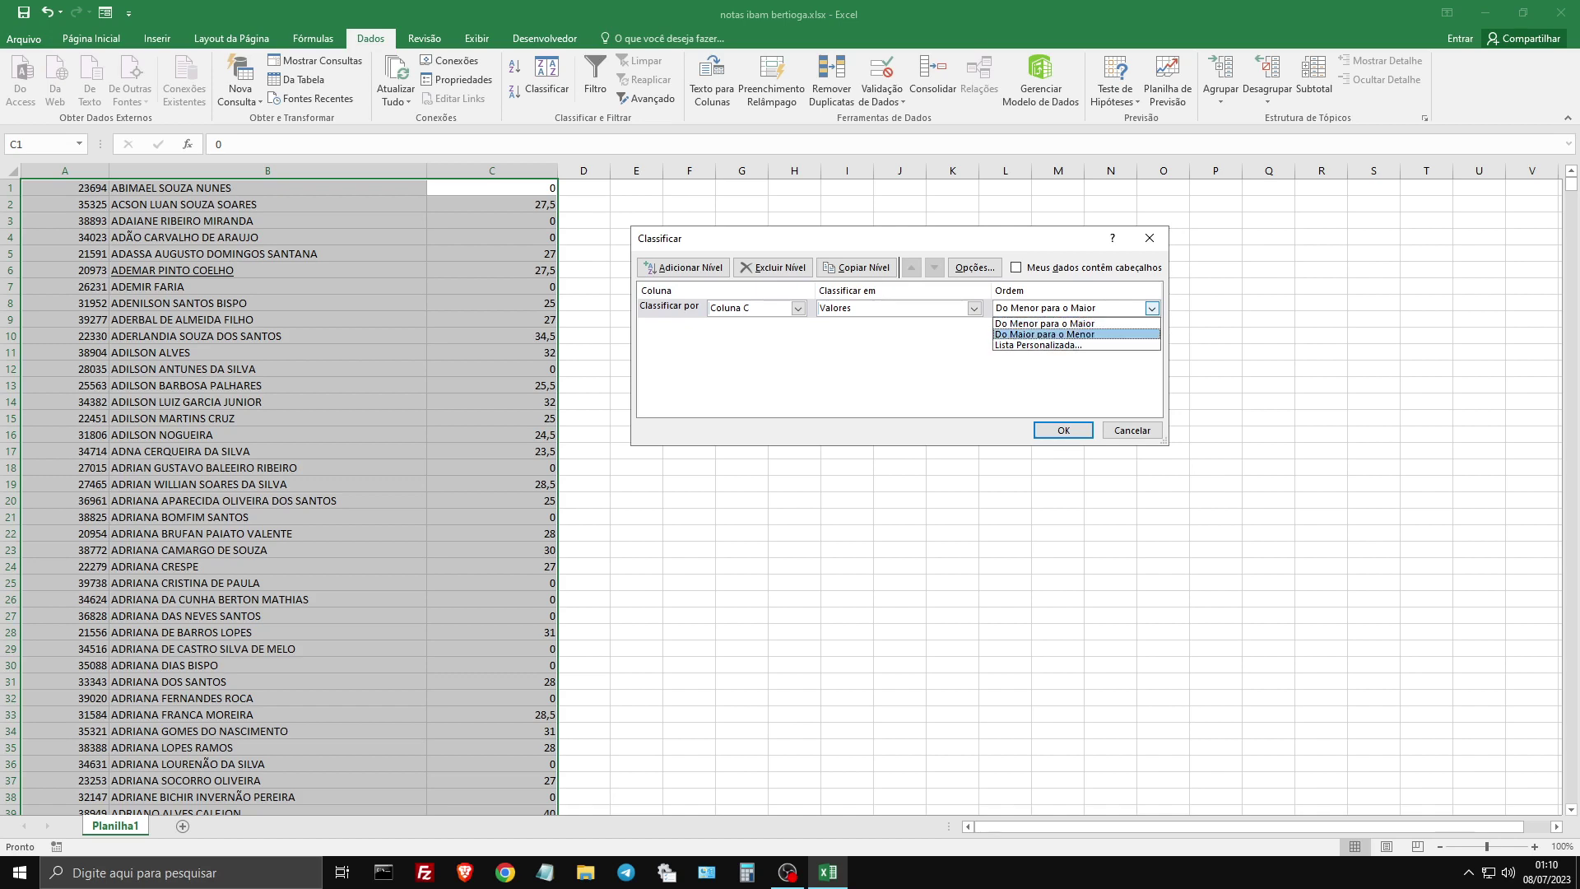
pyautogui.press('Return')
pyautogui.press('Return')
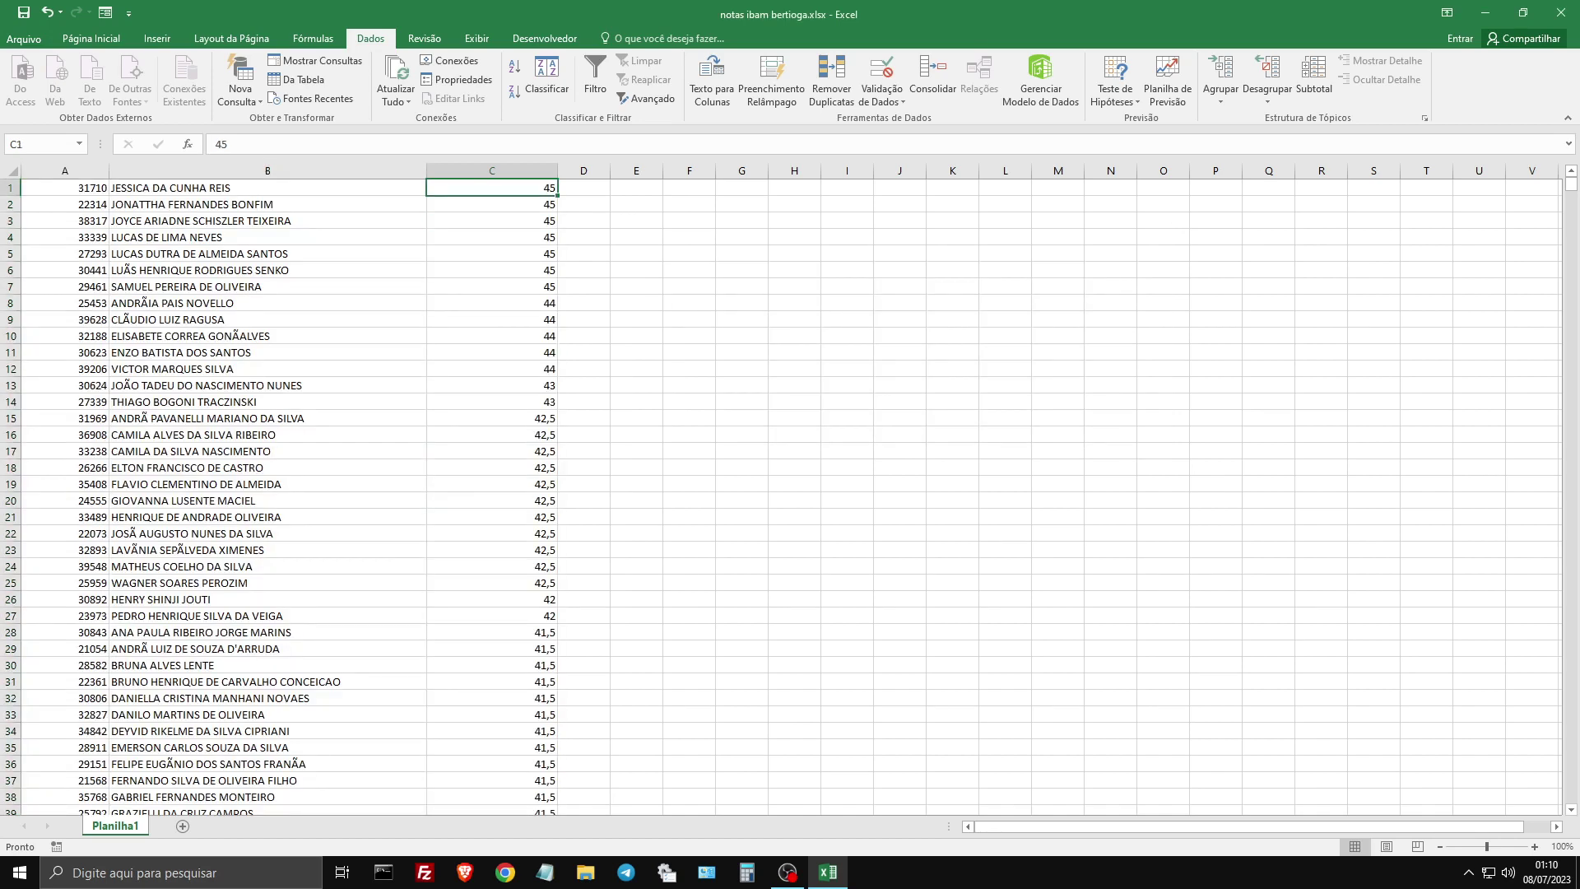
pyautogui.scroll(-12, 790, 494)
pyautogui.scroll(-14, 790, 494)
pyautogui.scroll(20, 790, 494)
pyautogui.scroll(-19, 790, 493)
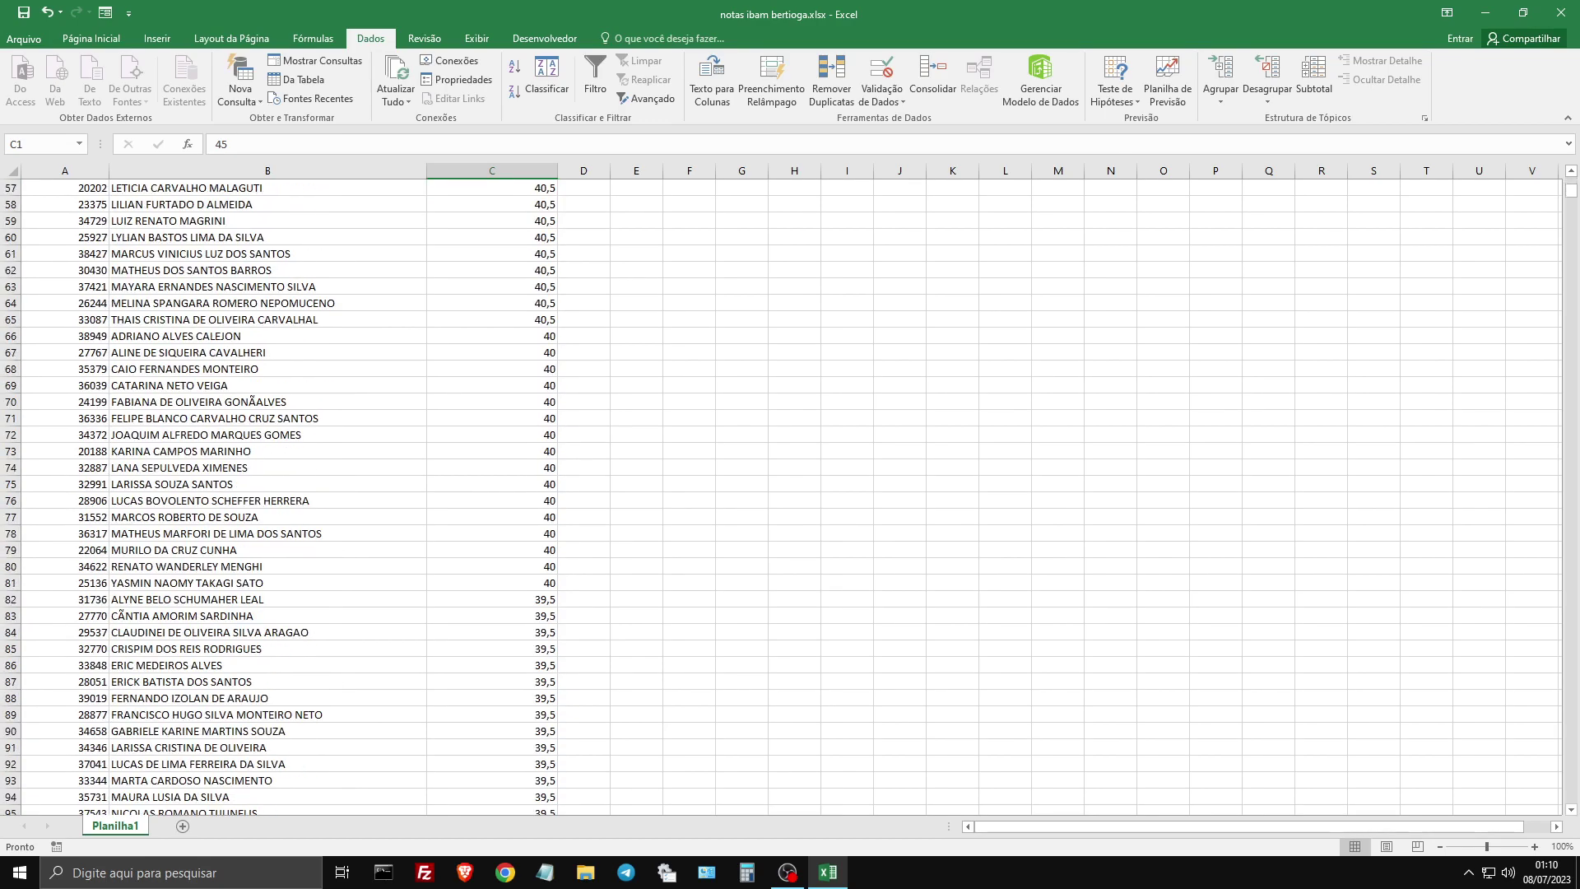
pyautogui.scroll(19, 790, 494)
pyautogui.click(492, 319)
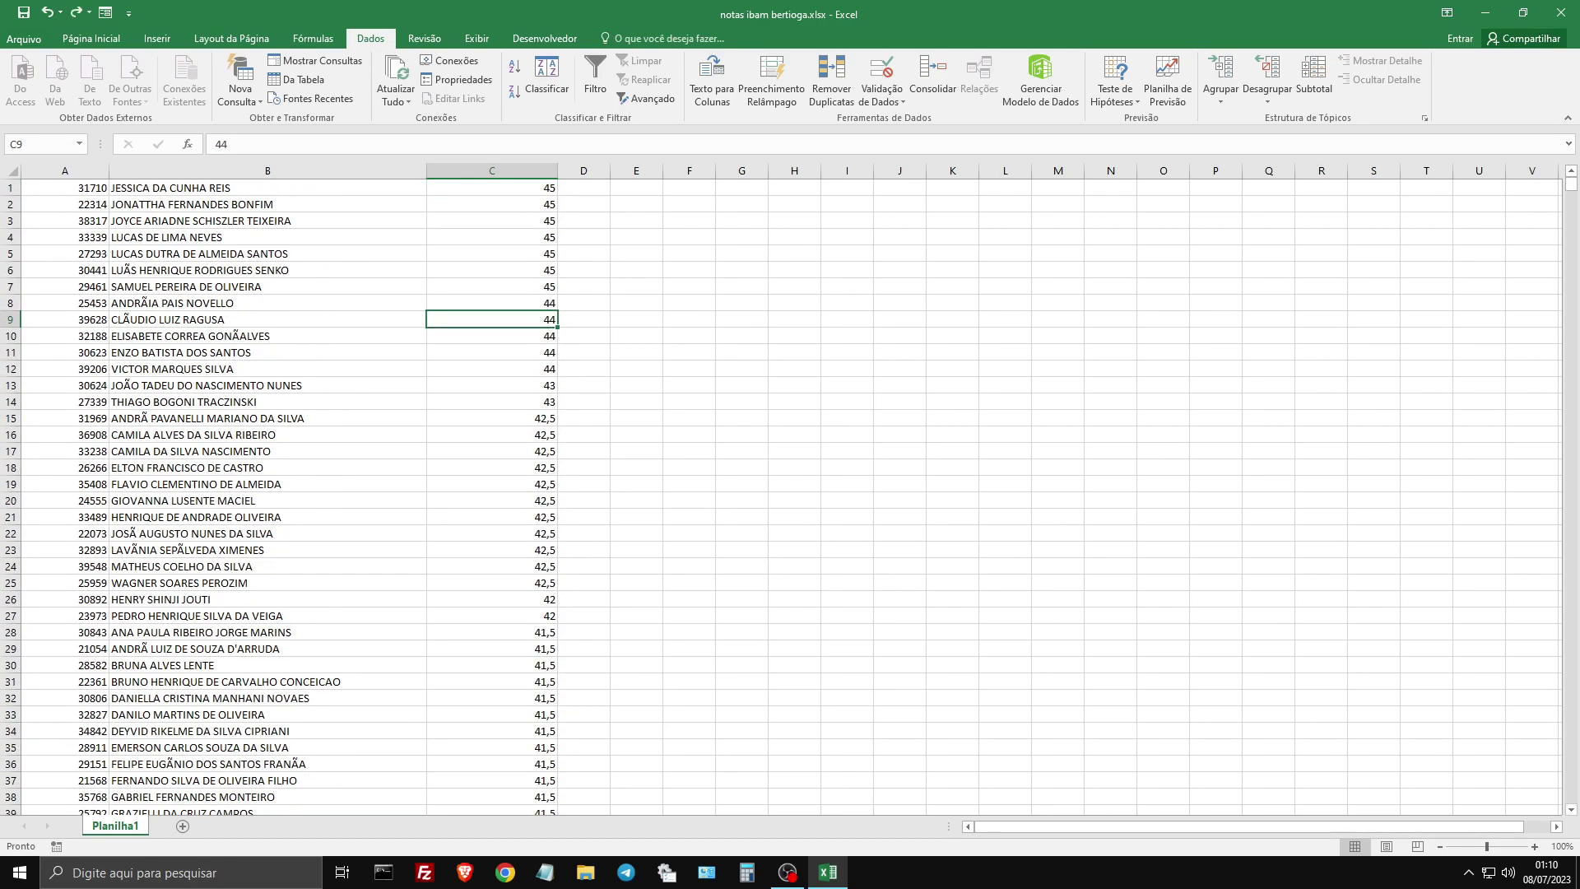
pyautogui.click(268, 303)
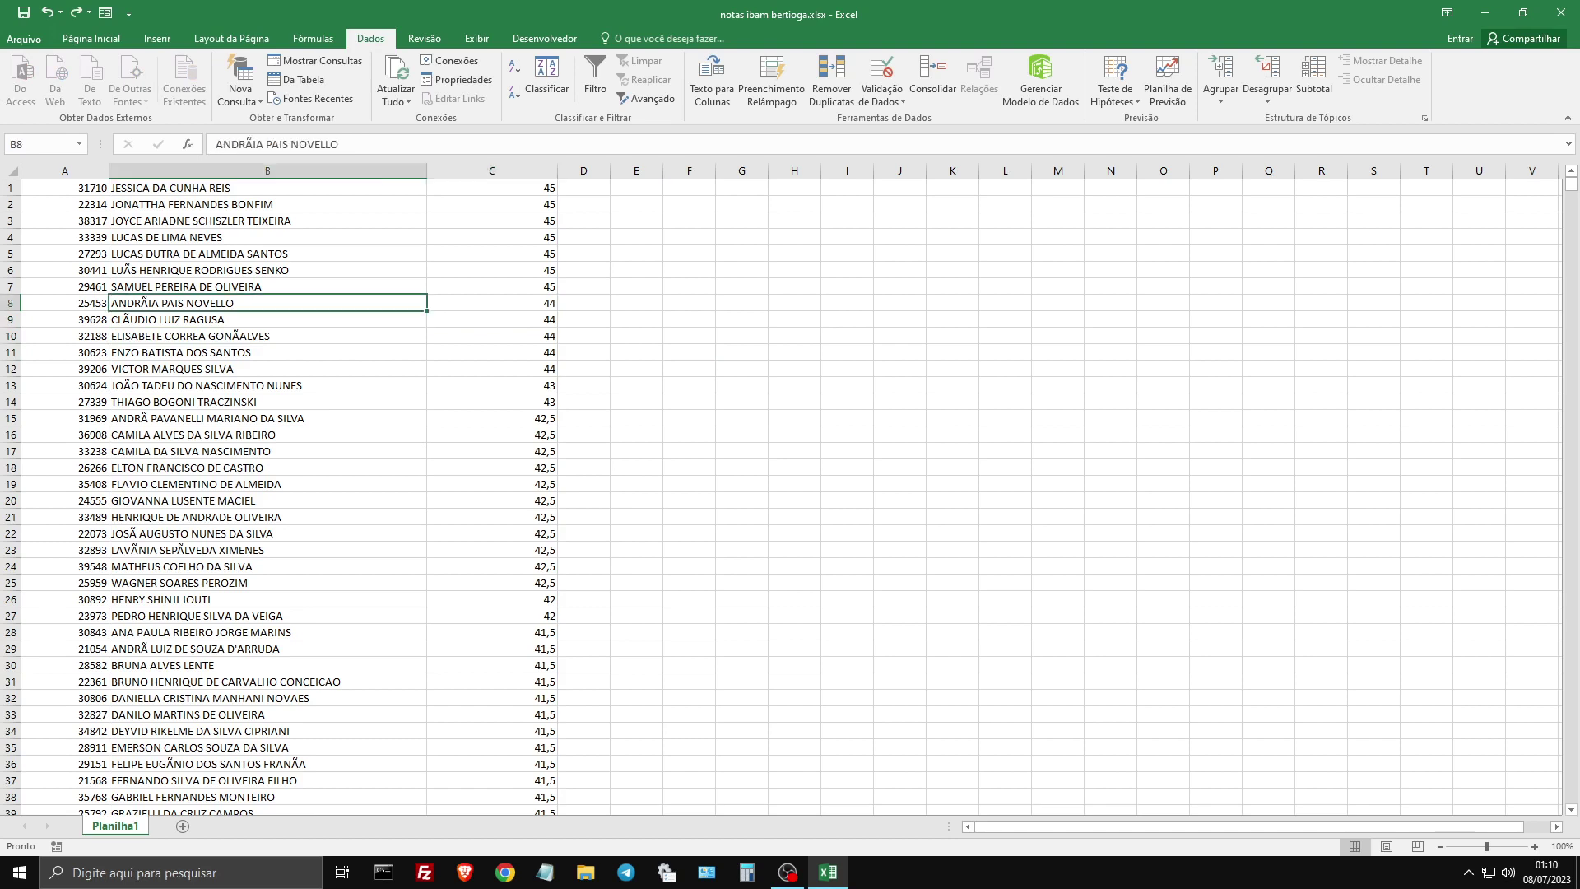
pyautogui.press('Up')
pyautogui.press('Up')
pyautogui.press('Up')
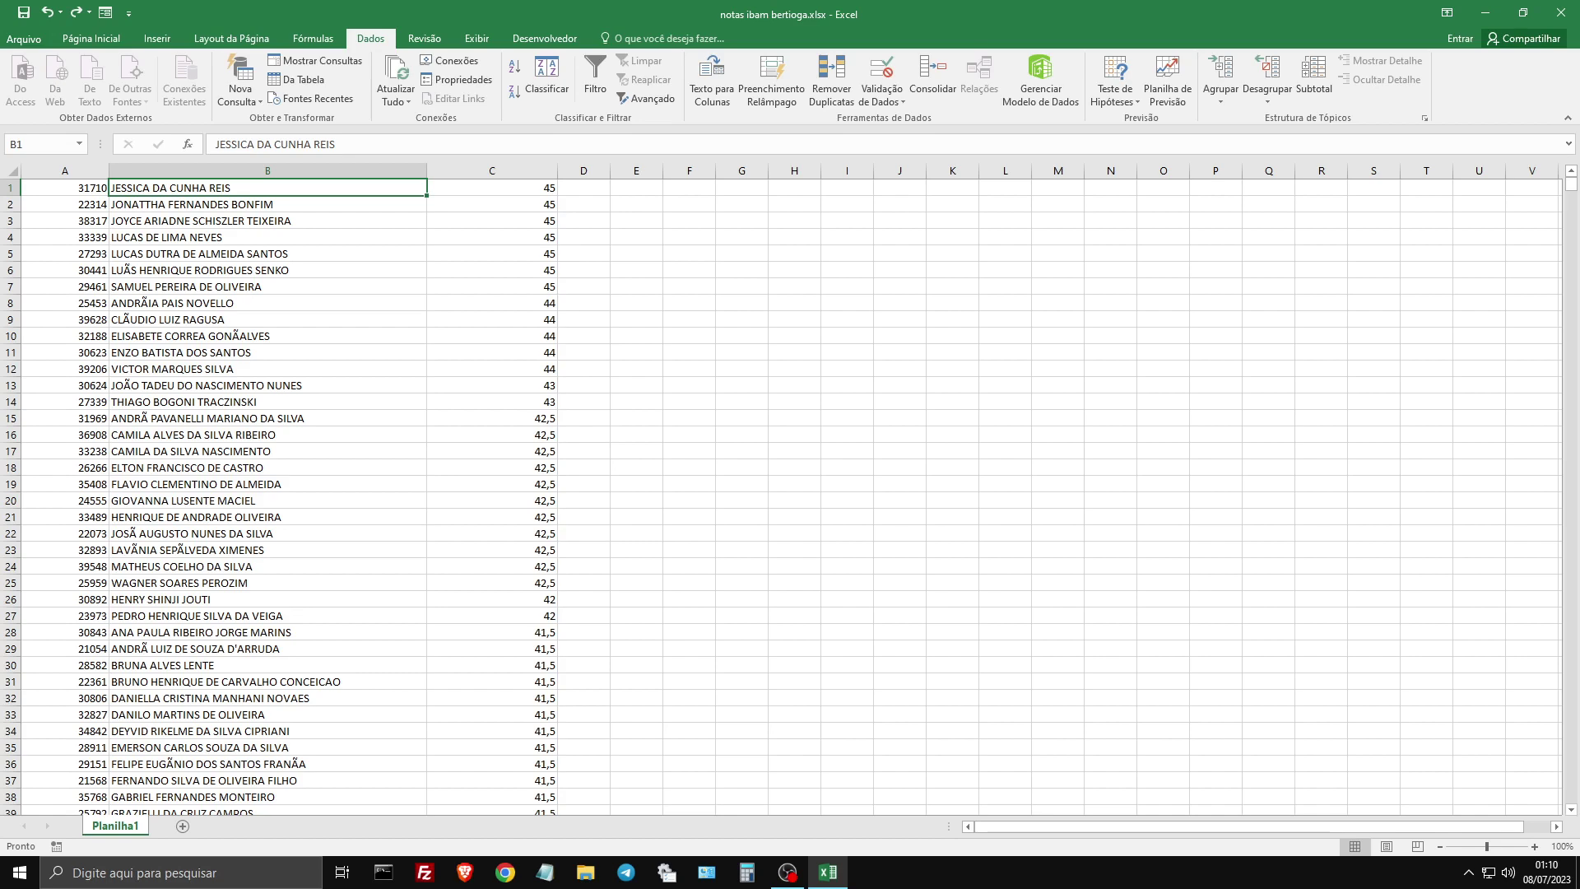
pyautogui.click(267, 237)
pyautogui.scroll(-3, 790, 494)
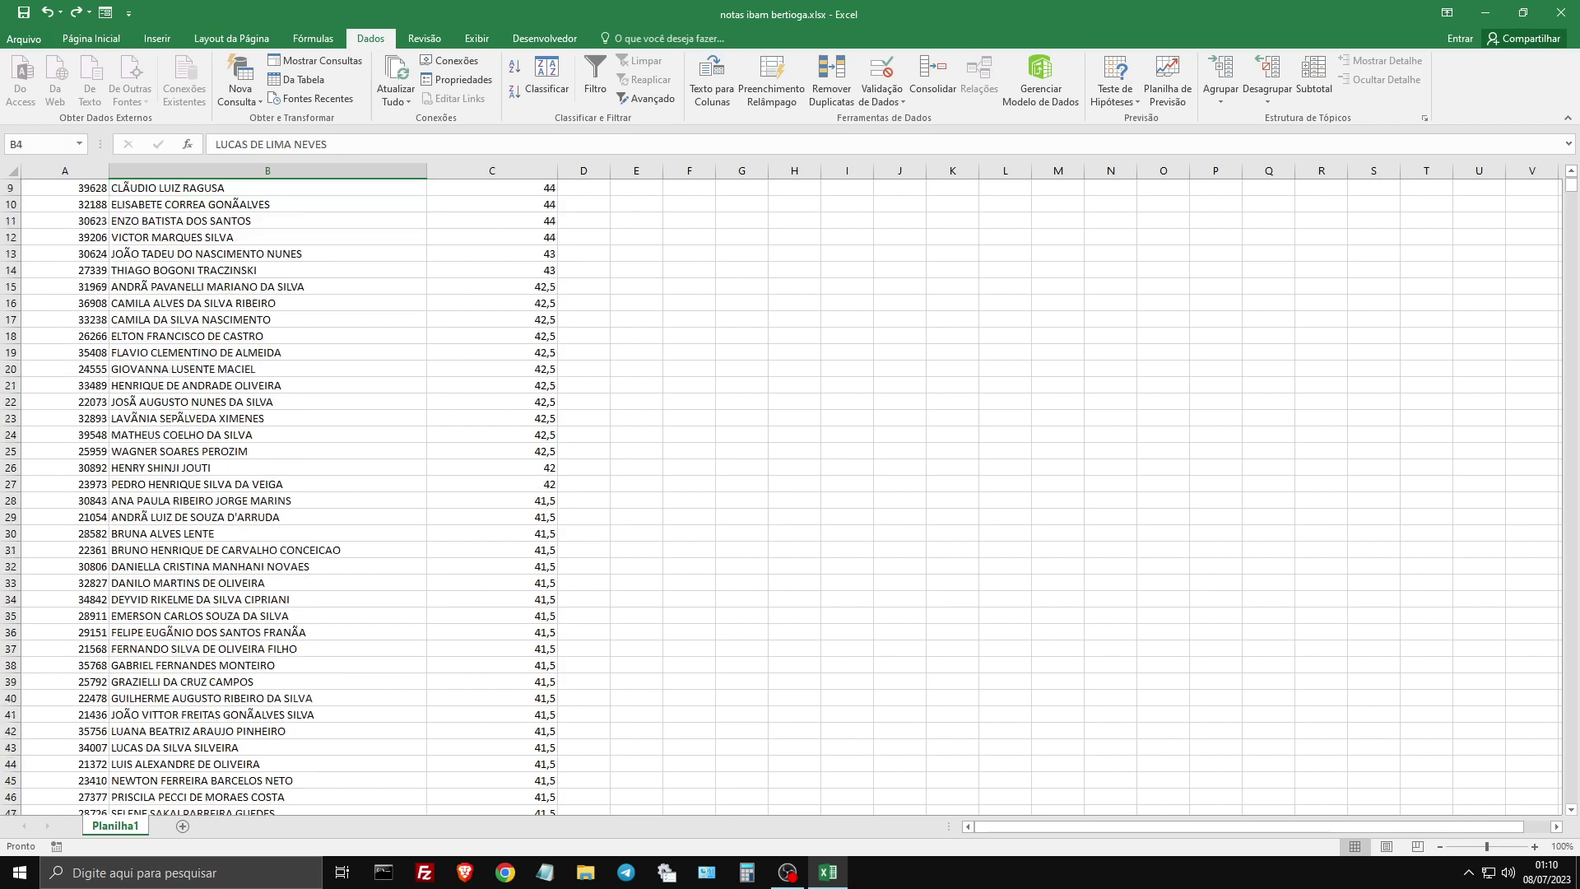
pyautogui.scroll(-20, 790, 494)
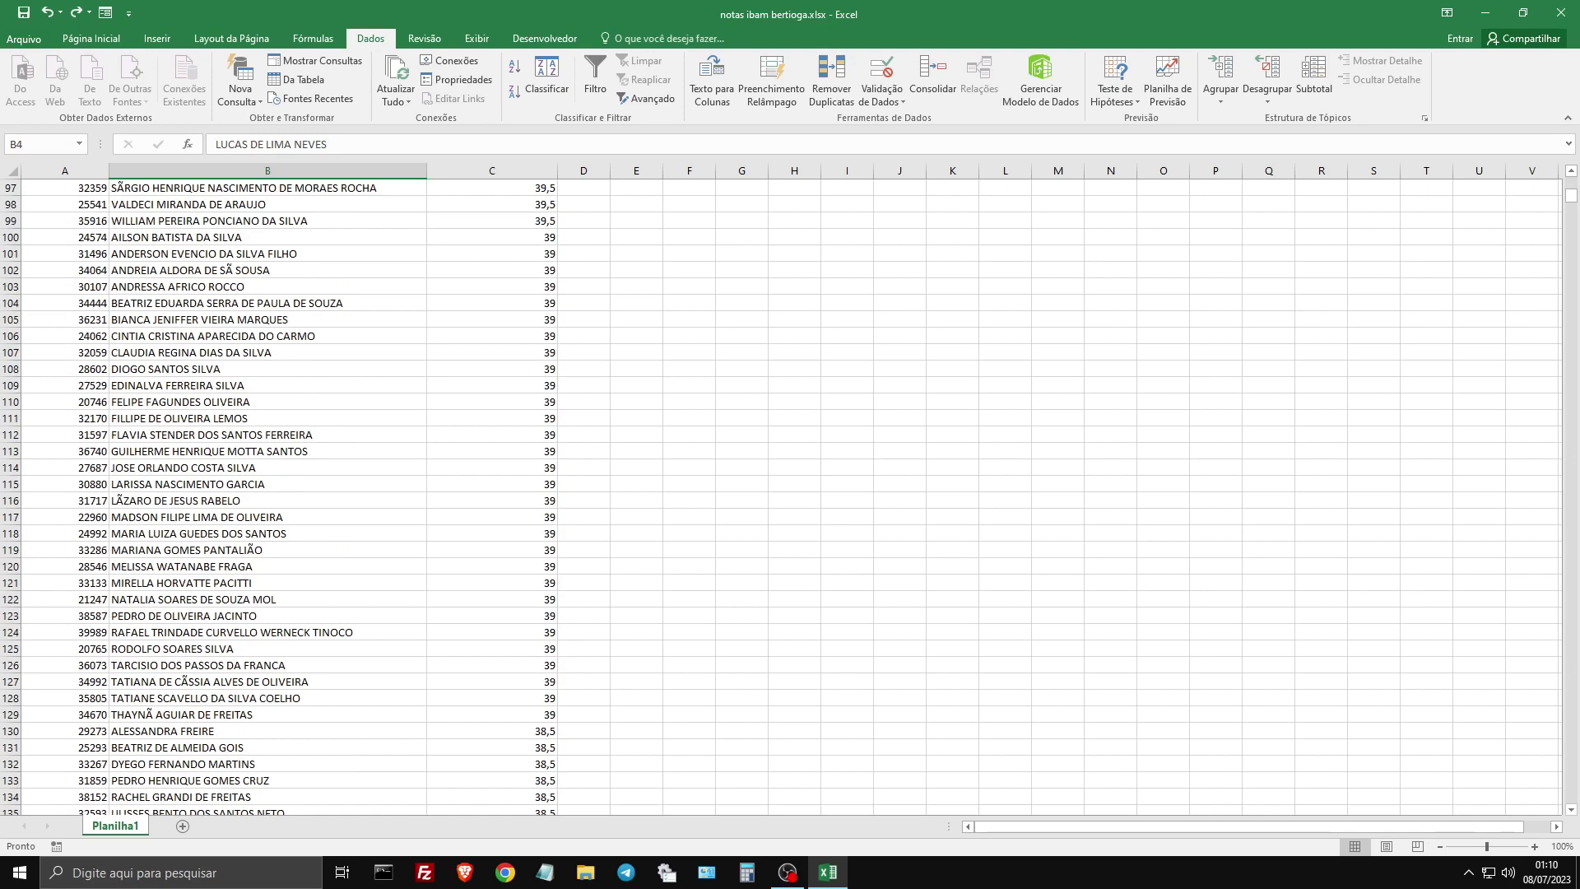
pyautogui.scroll(12, 790, 493)
pyautogui.scroll(20, 790, 494)
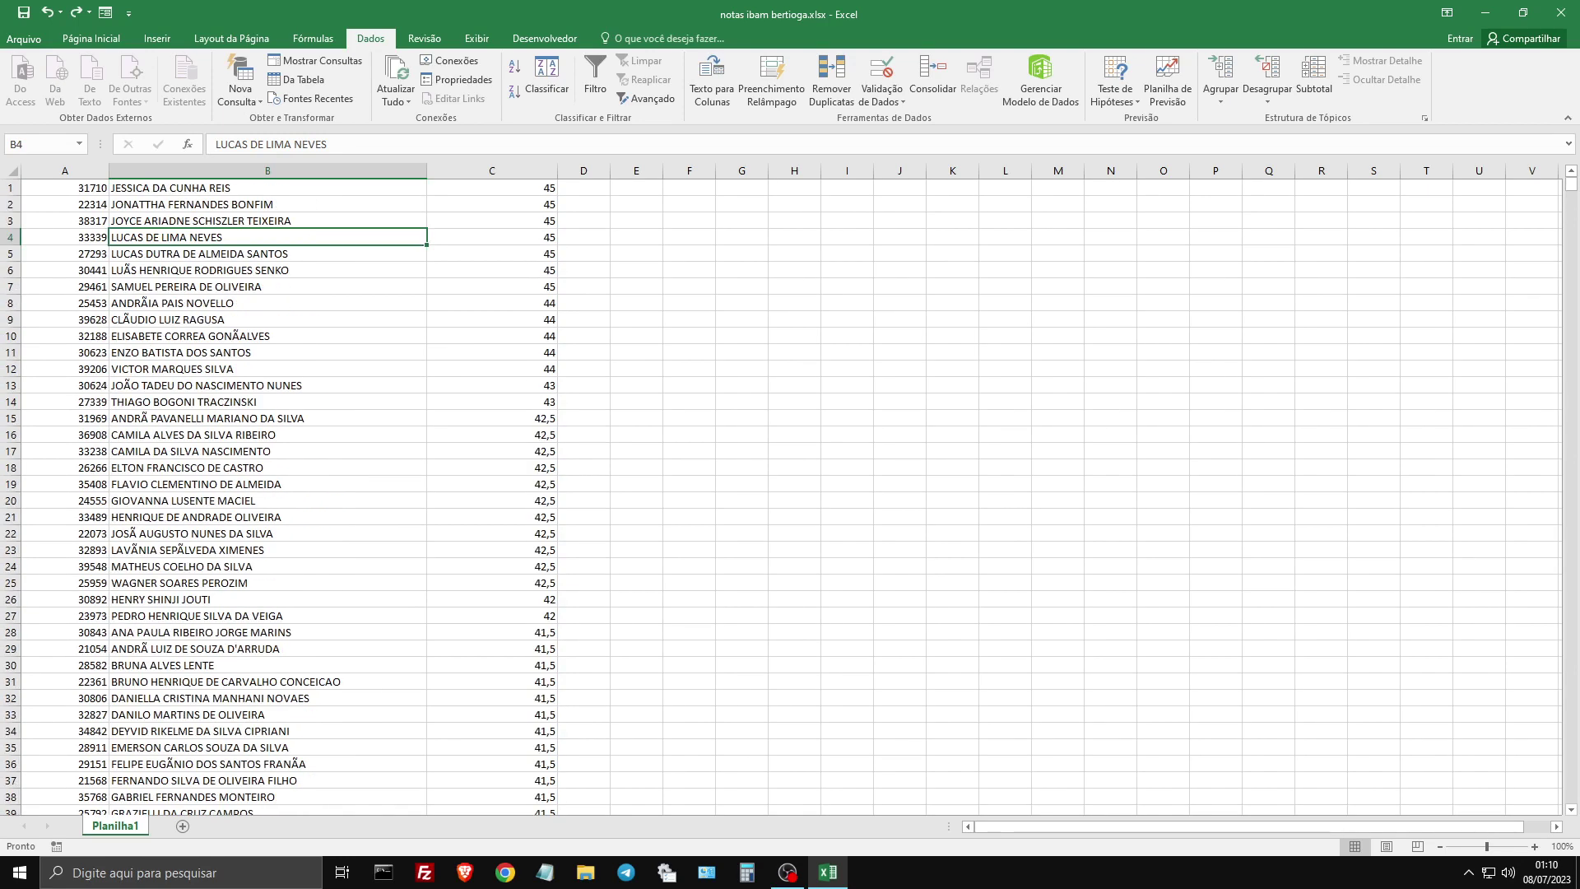
pyautogui.click(90, 38)
pyautogui.click(267, 385)
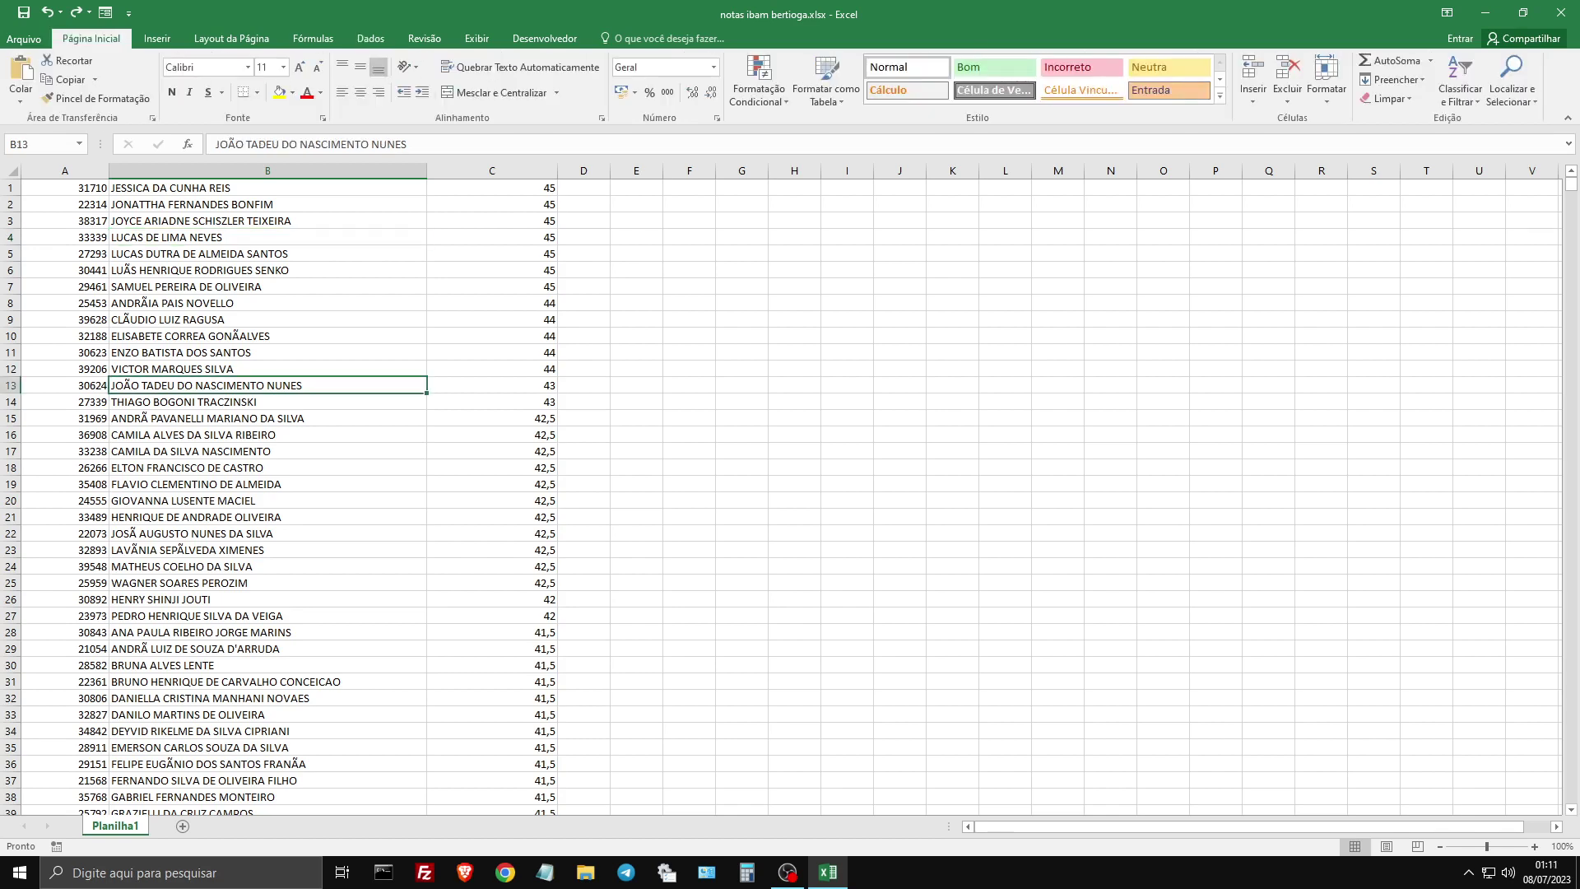
# - Search the sheet for the pasted candidate name to jump to their entry in row 68
pyautogui.hotkey('ctrl', 'f')
pyautogui.hotkey('ctrl', 'v')
pyautogui.press('Return')
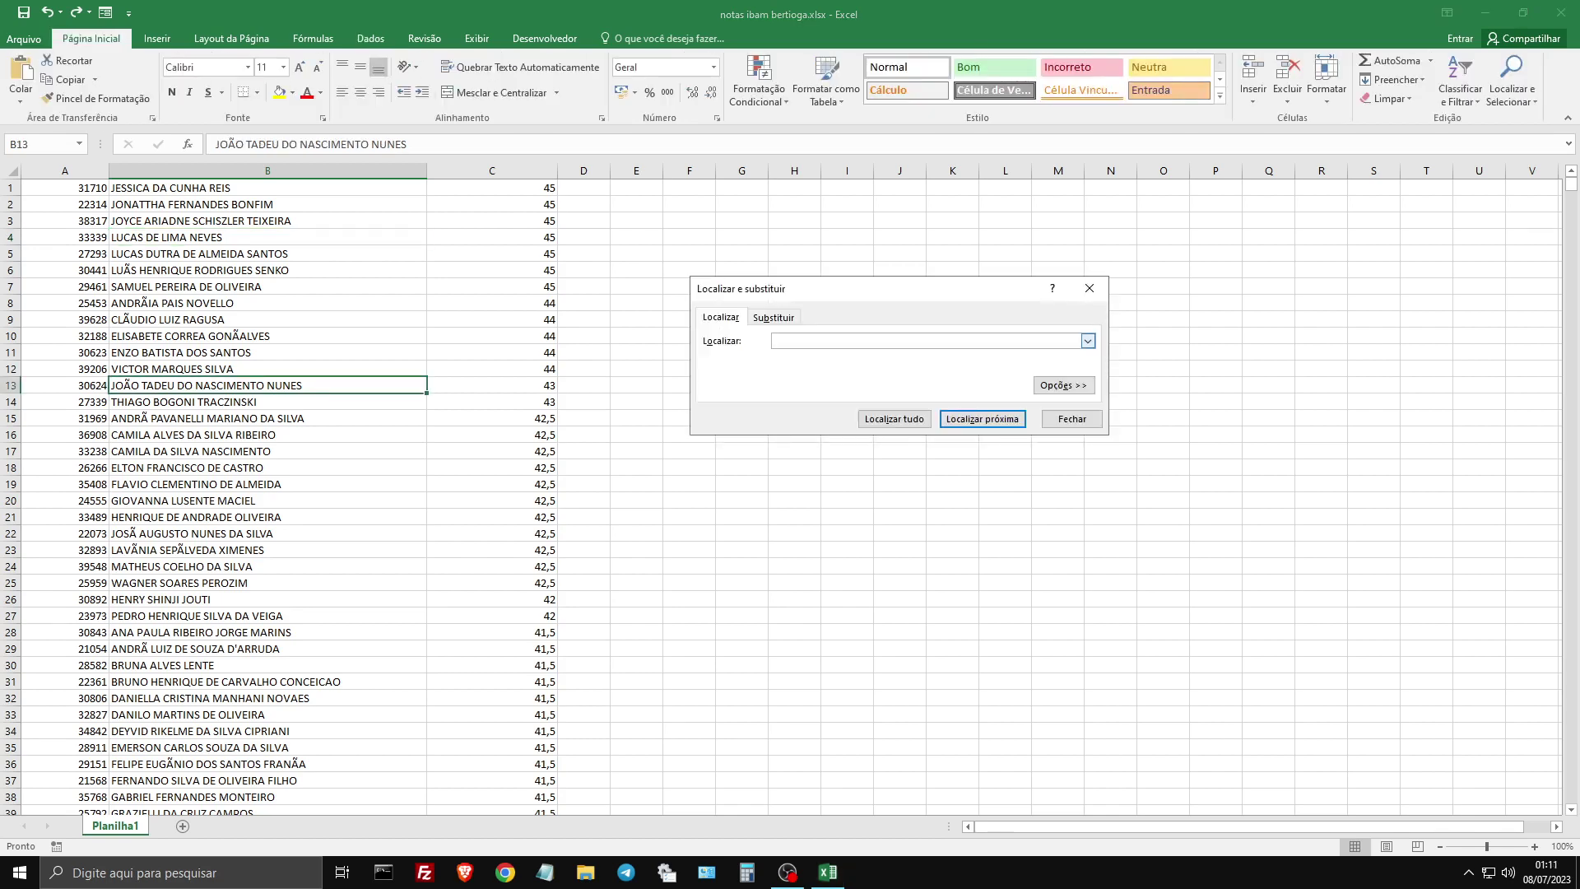
pyautogui.press('Escape')
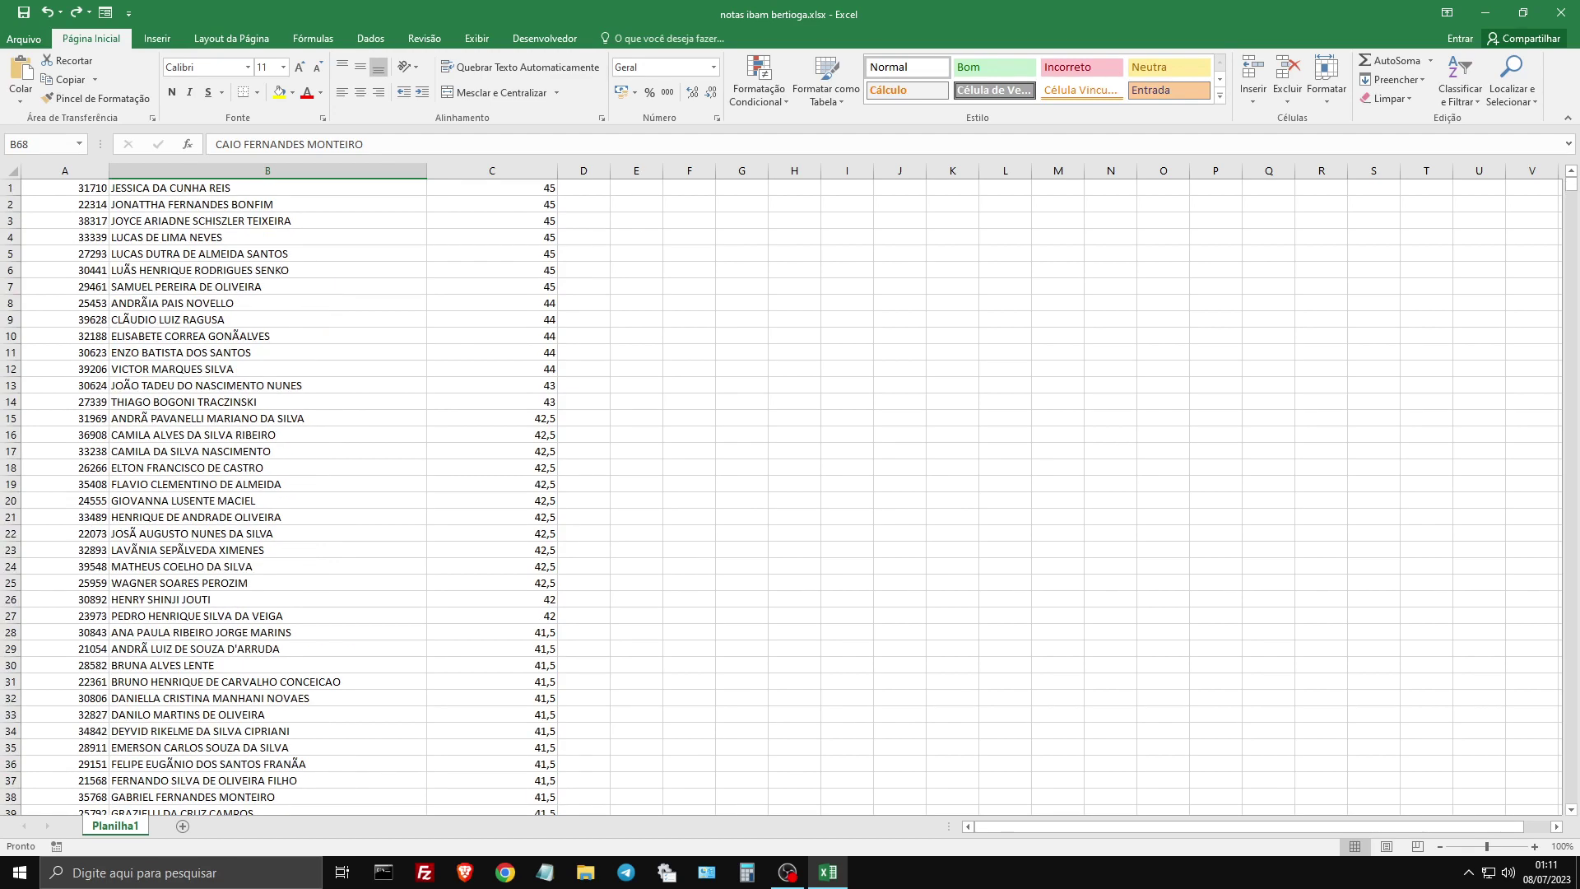
# - Compare against the PDF grade list in Foxit Reader, then return to the spreadsheet
pyautogui.hotkey('alt', 'Tab')
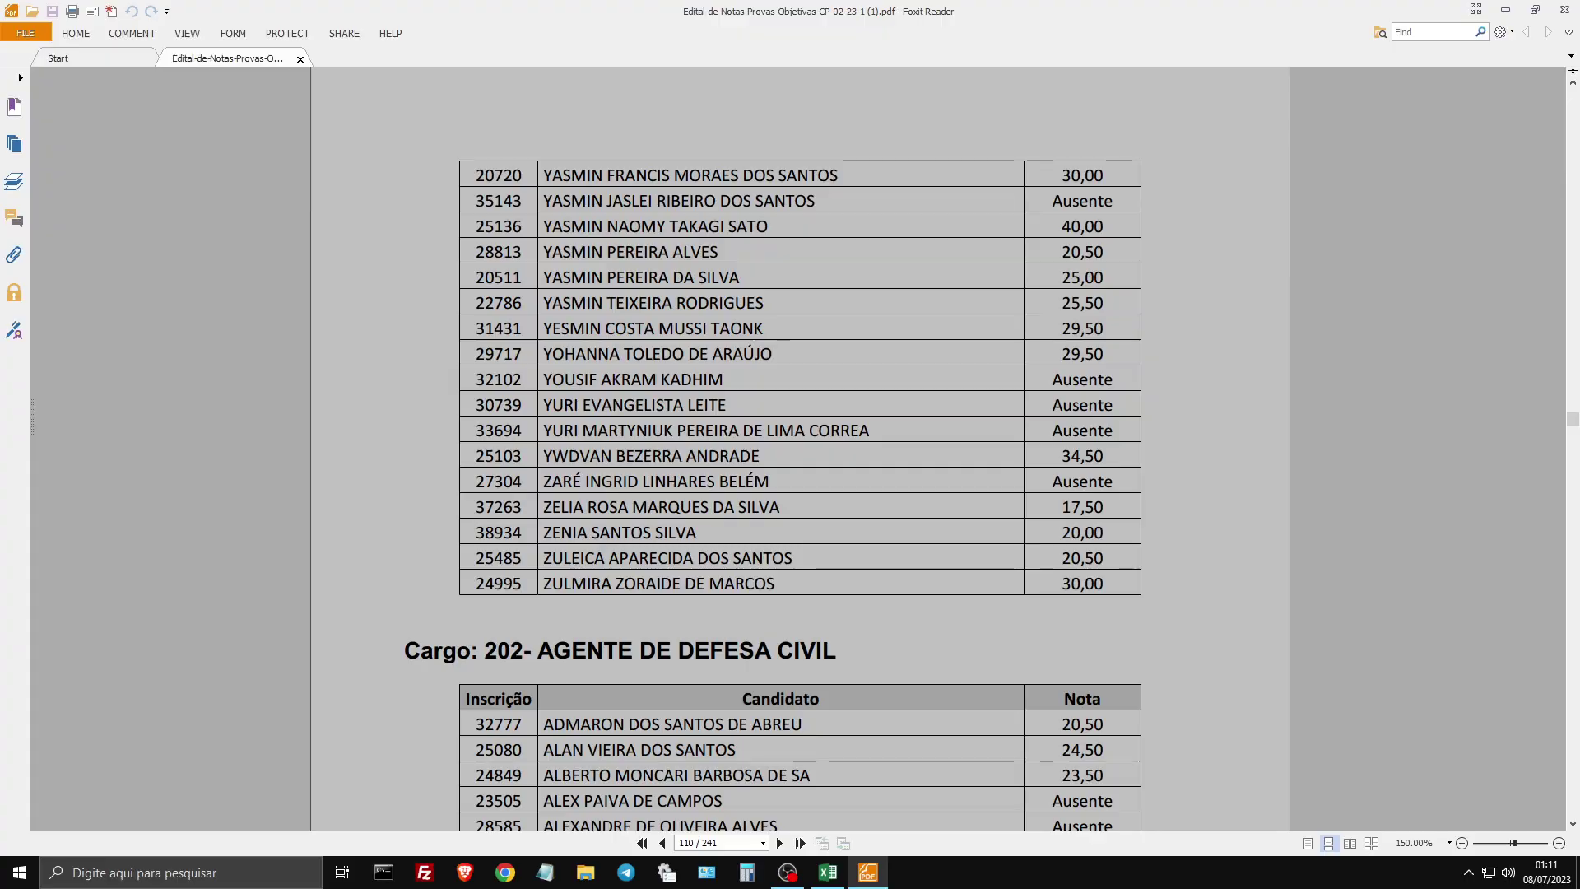
pyautogui.press('super+d')
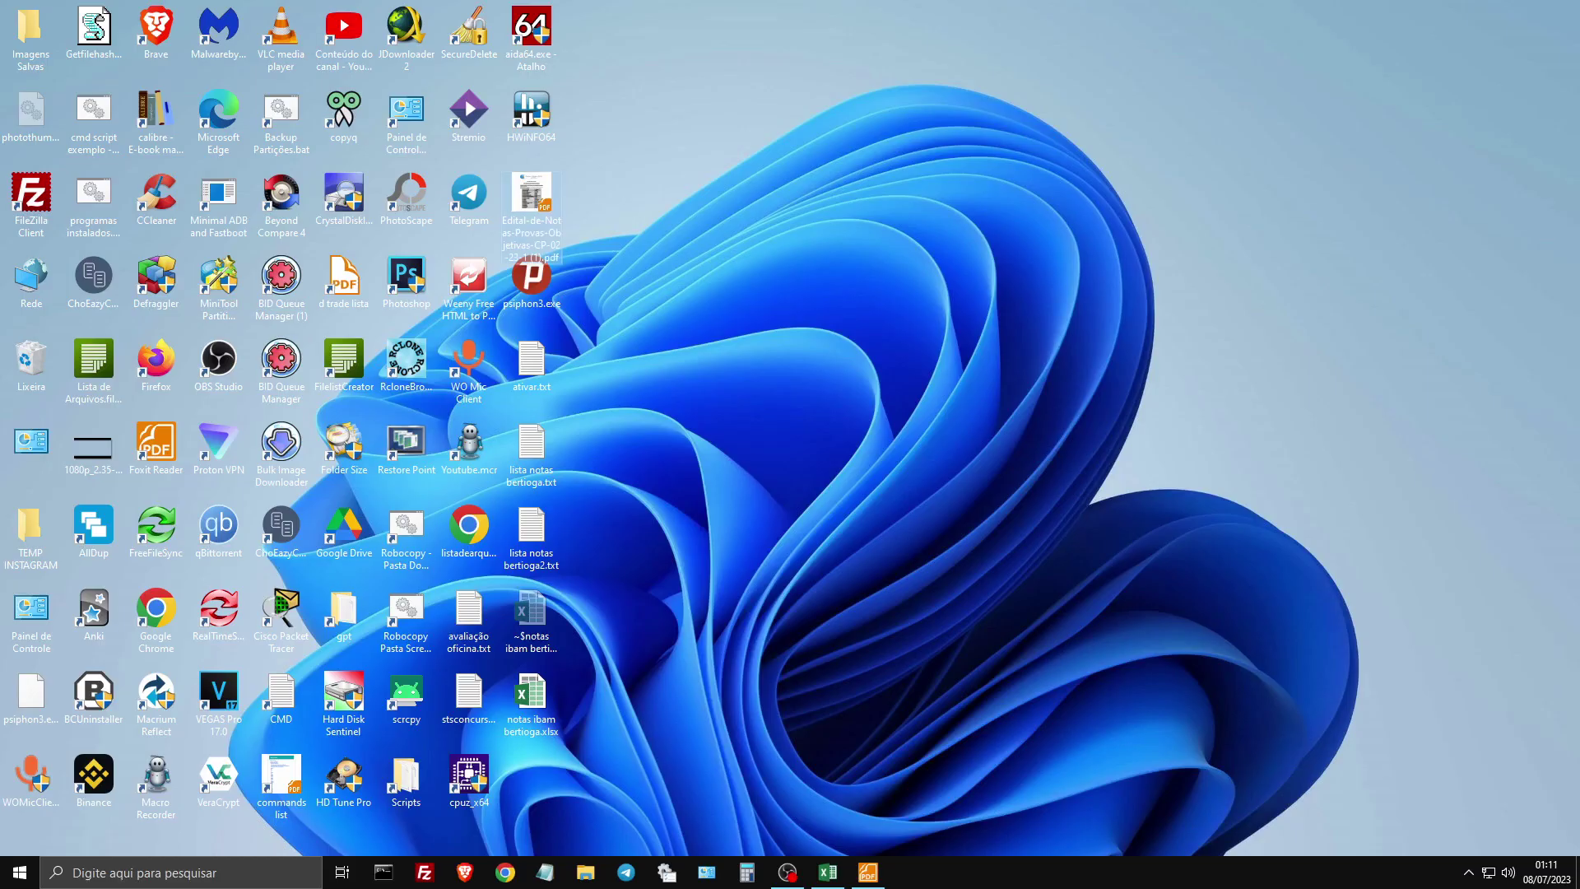
pyautogui.hotkey('alt', 'Tab')
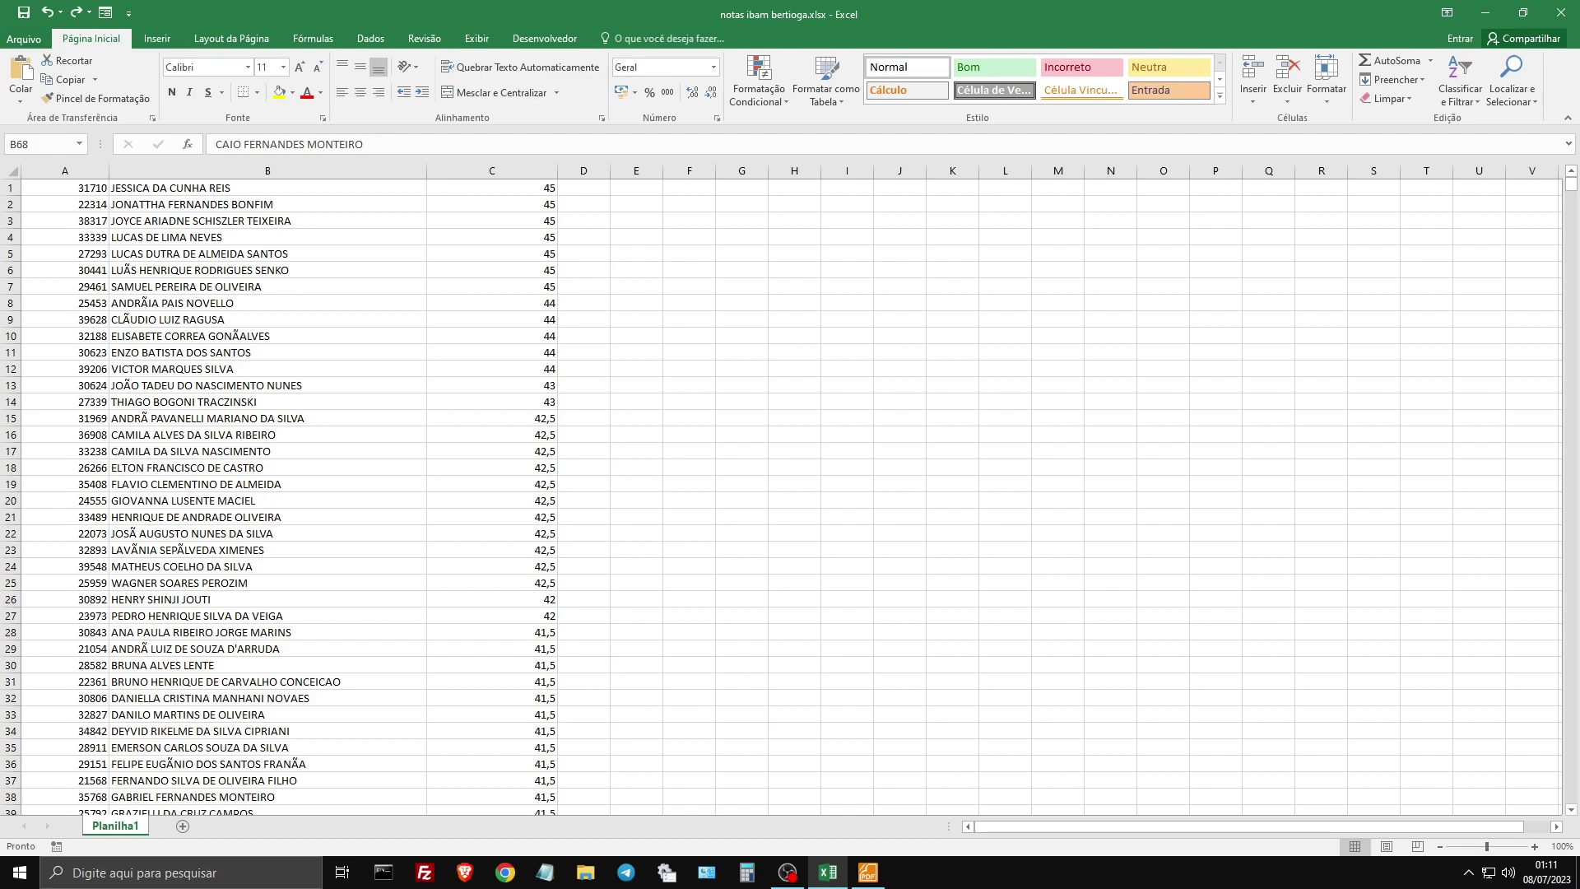
pyautogui.scroll(-20, 790, 494)
pyautogui.scroll(-7, 790, 493)
pyautogui.scroll(8, 790, 494)
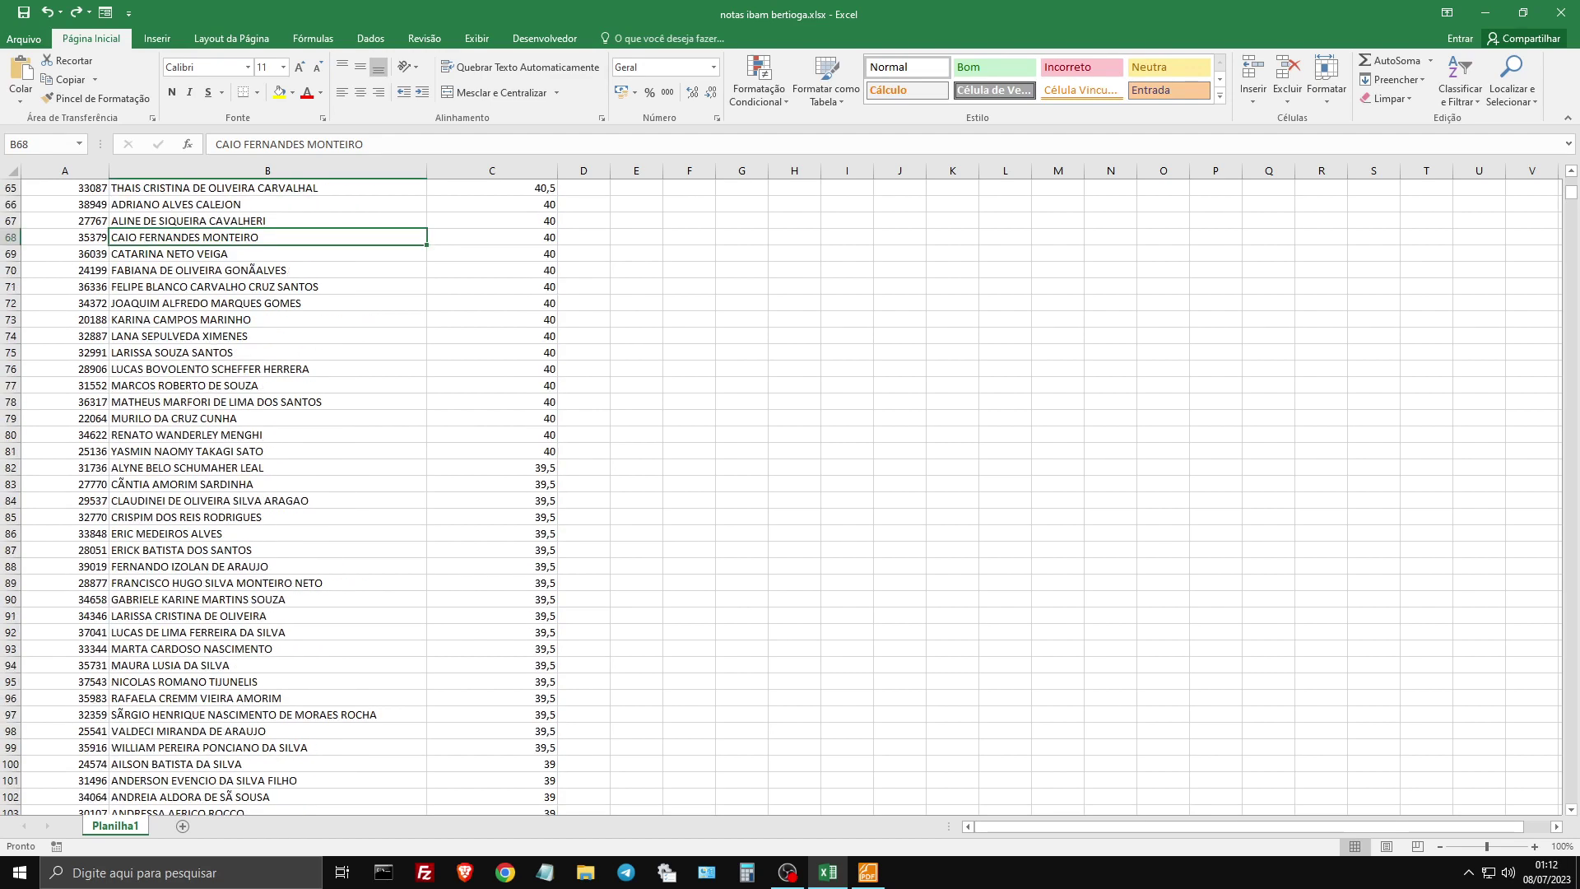
pyautogui.scroll(3, 790, 493)
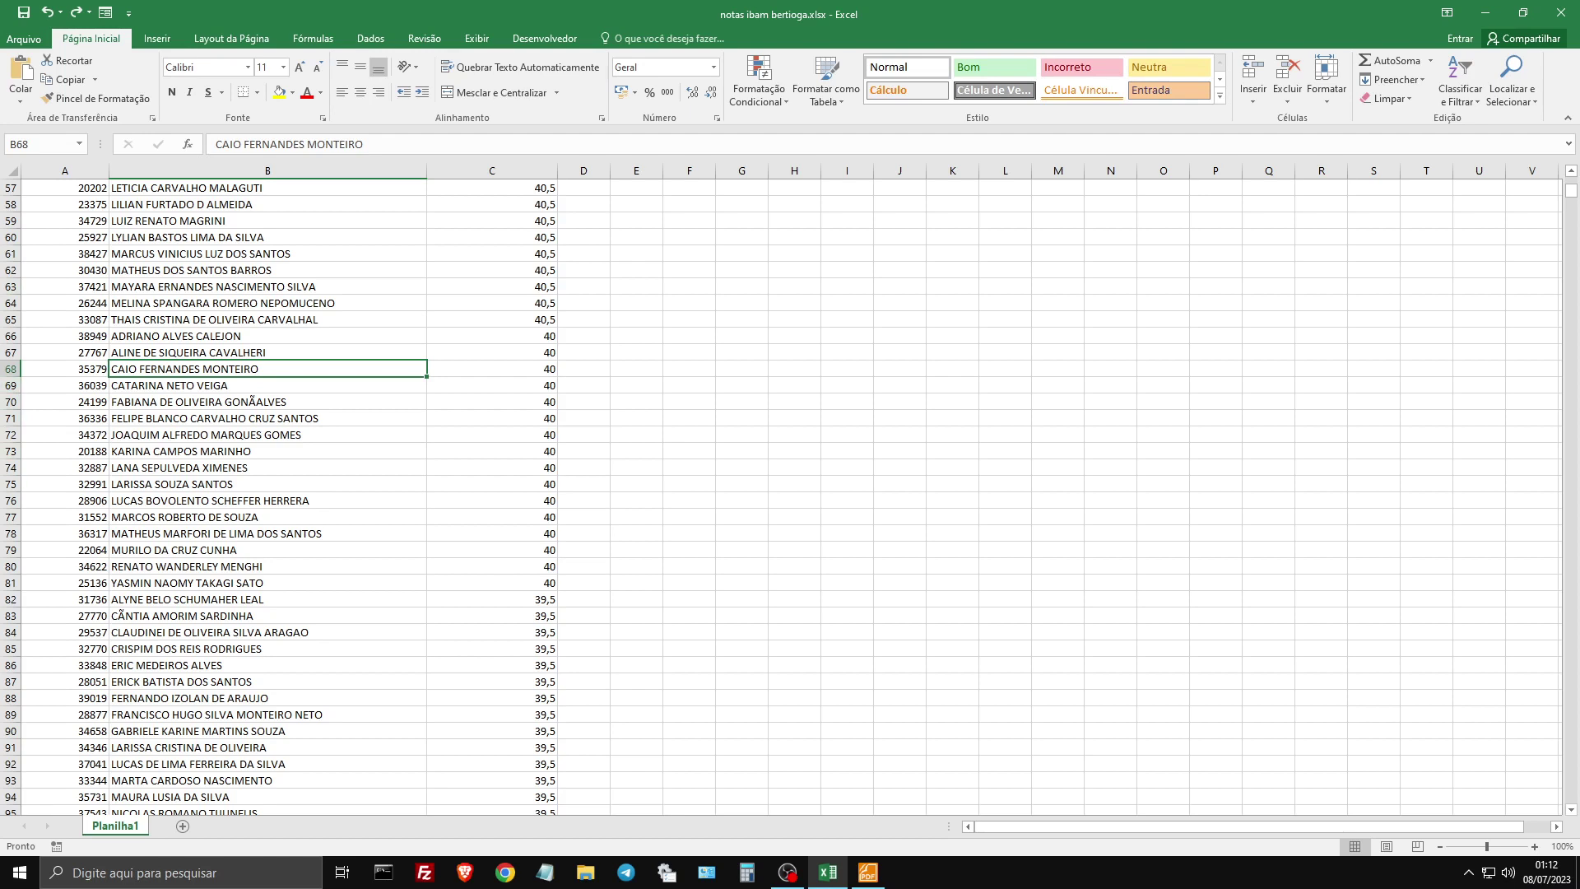
pyautogui.press('Down')
pyautogui.press('Down')
pyautogui.press('Down')
pyautogui.press('Down')
pyautogui.press('Down')
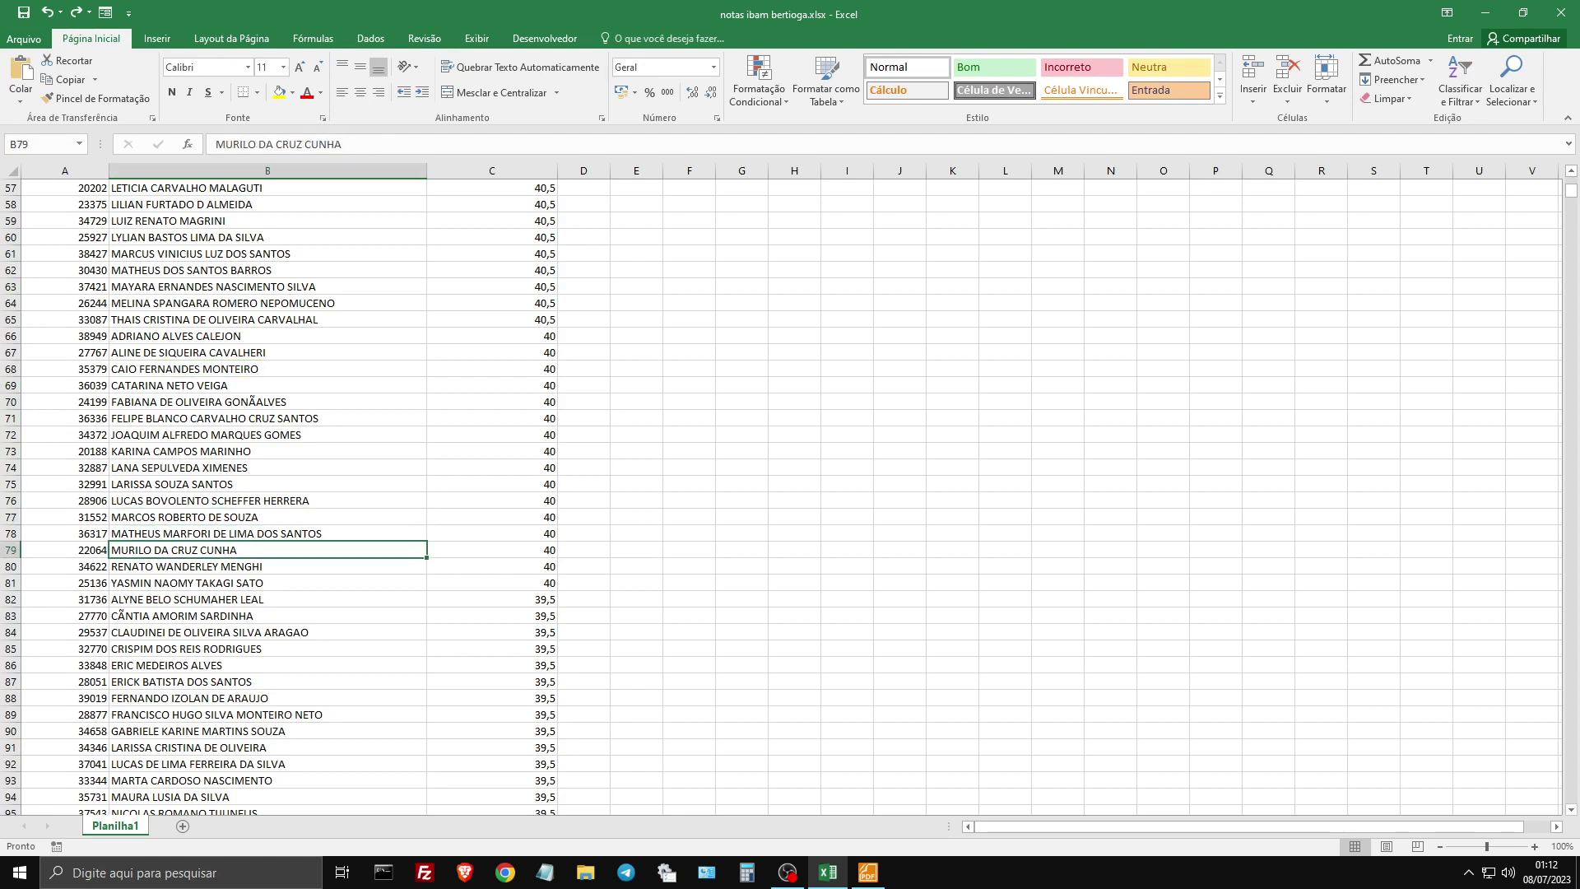
pyautogui.press('Up')
pyautogui.press('Up')
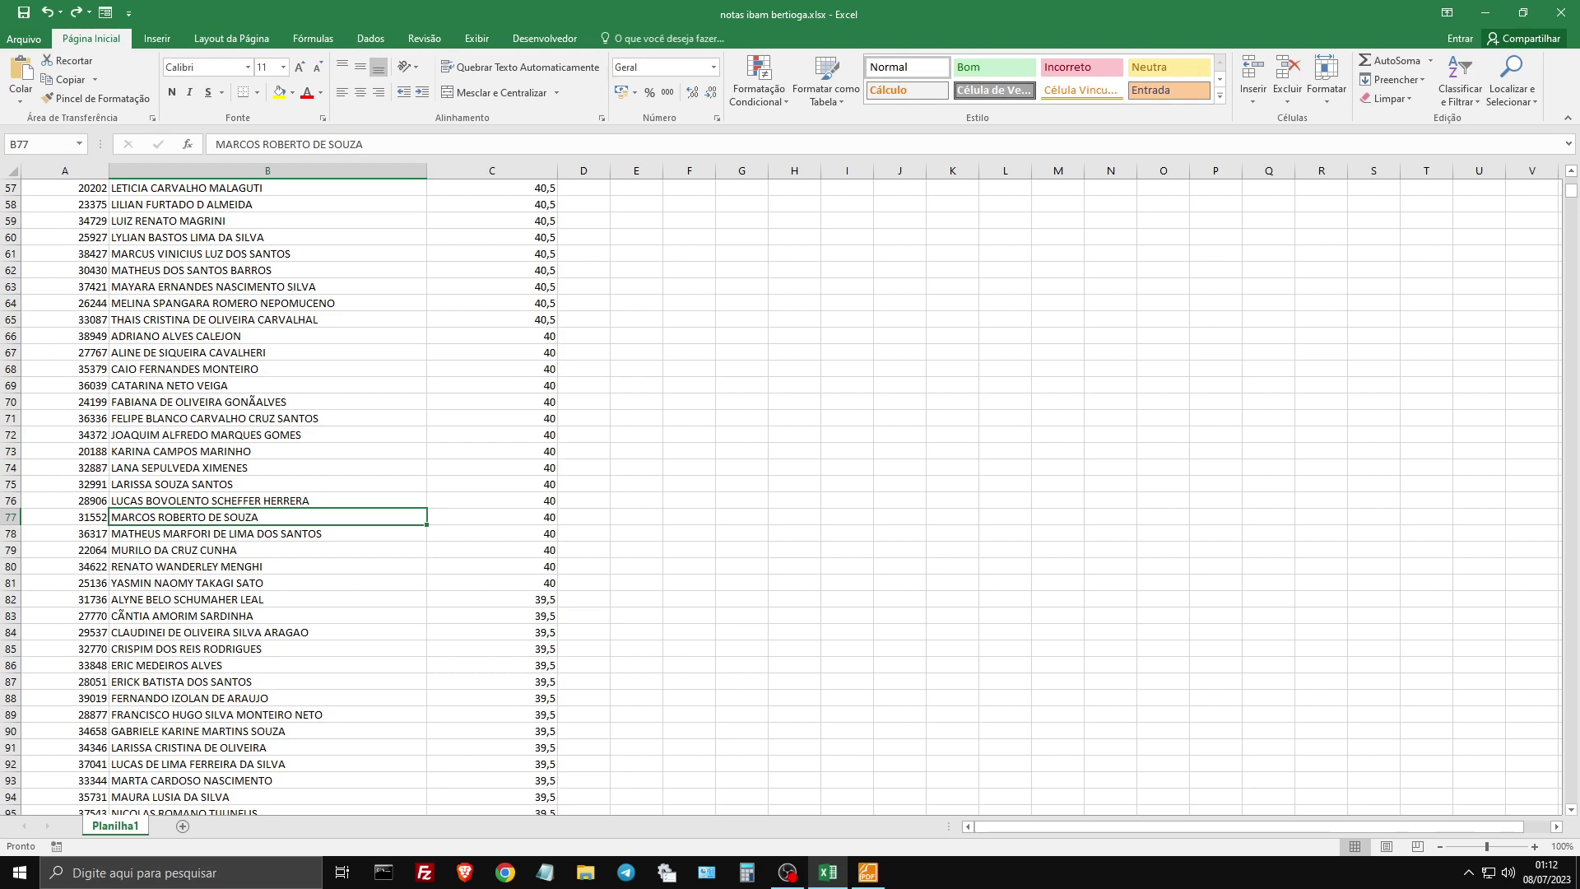
pyautogui.press('Up')
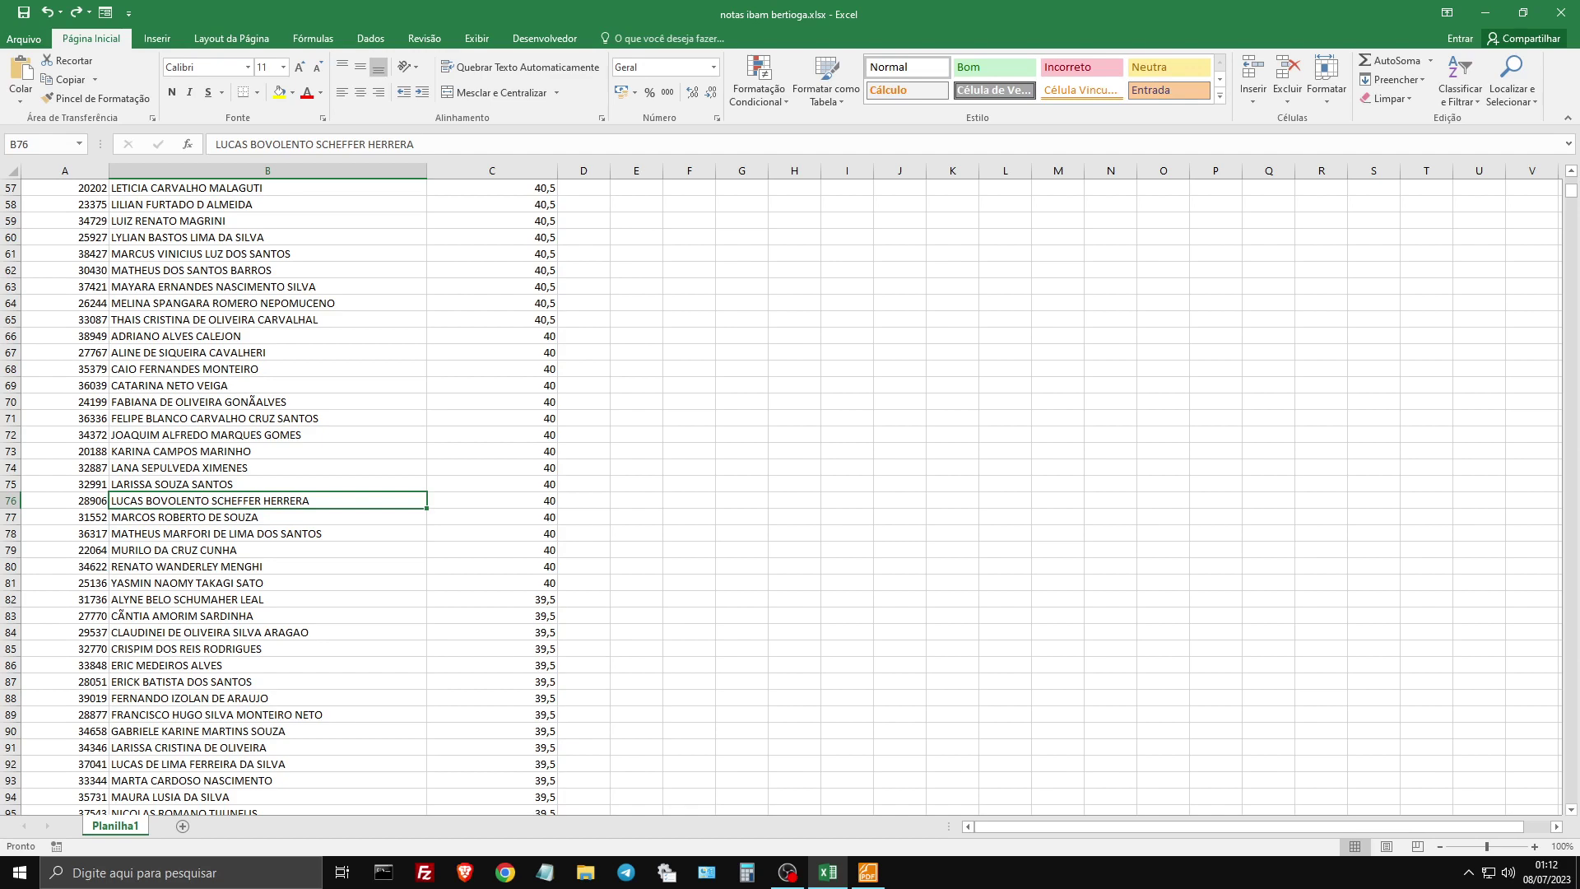